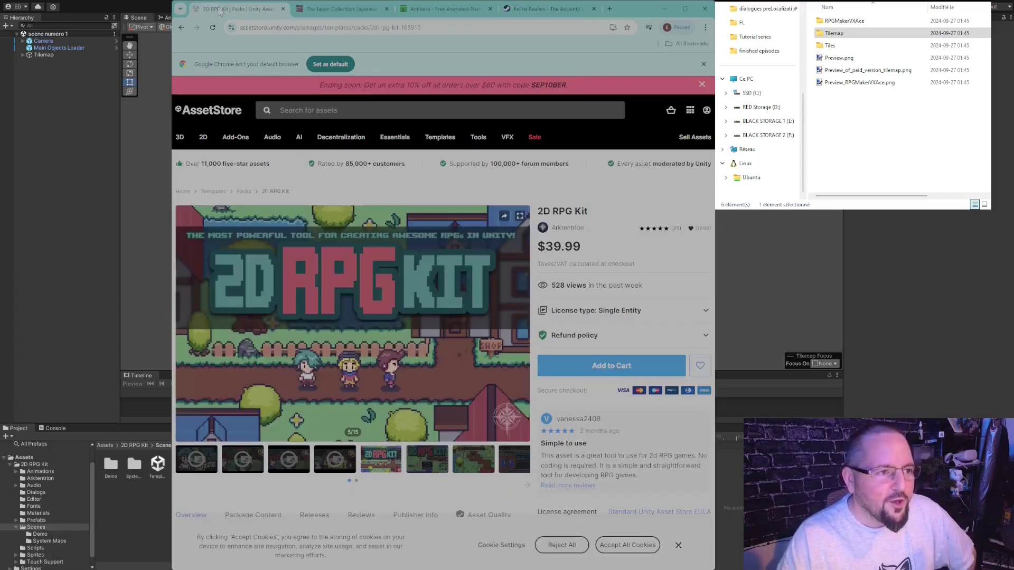
- Review the free Japanese City asset pack page, including its contents, preview images, licence terms and download section
left_click(238, 9)
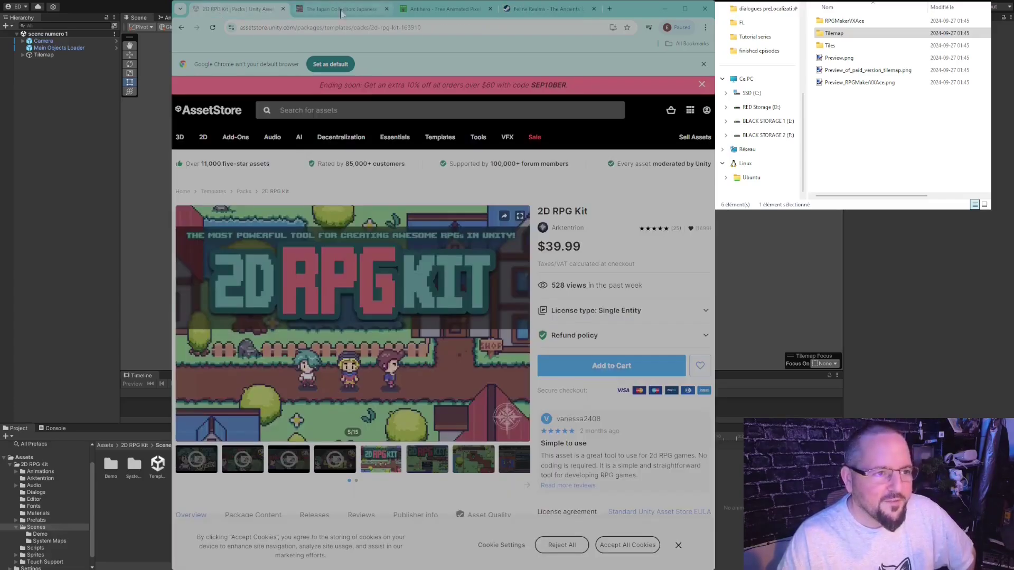
left_click(342, 12)
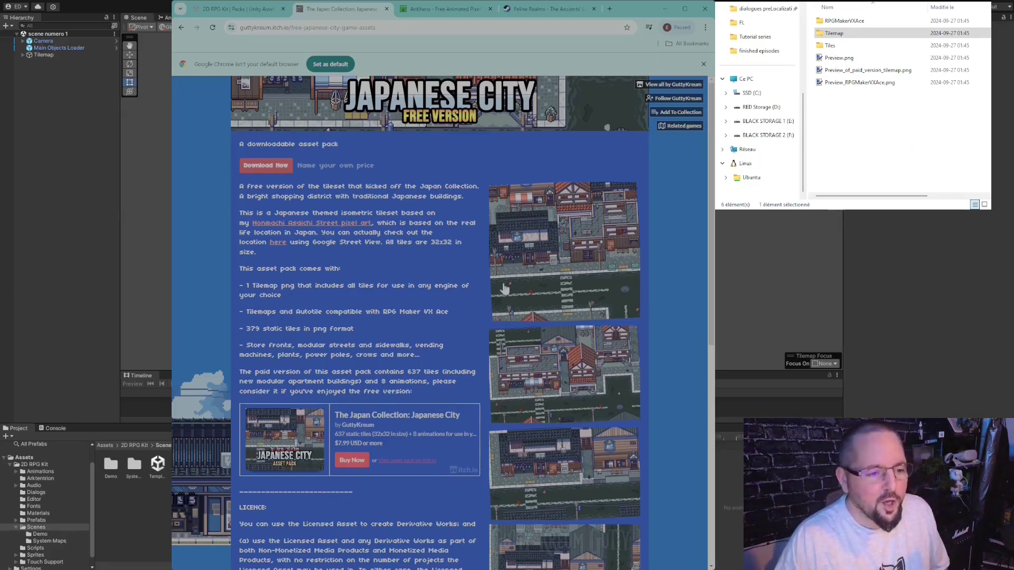
scroll(432, 277, "down", 5)
scroll(432, 278, "down", 3)
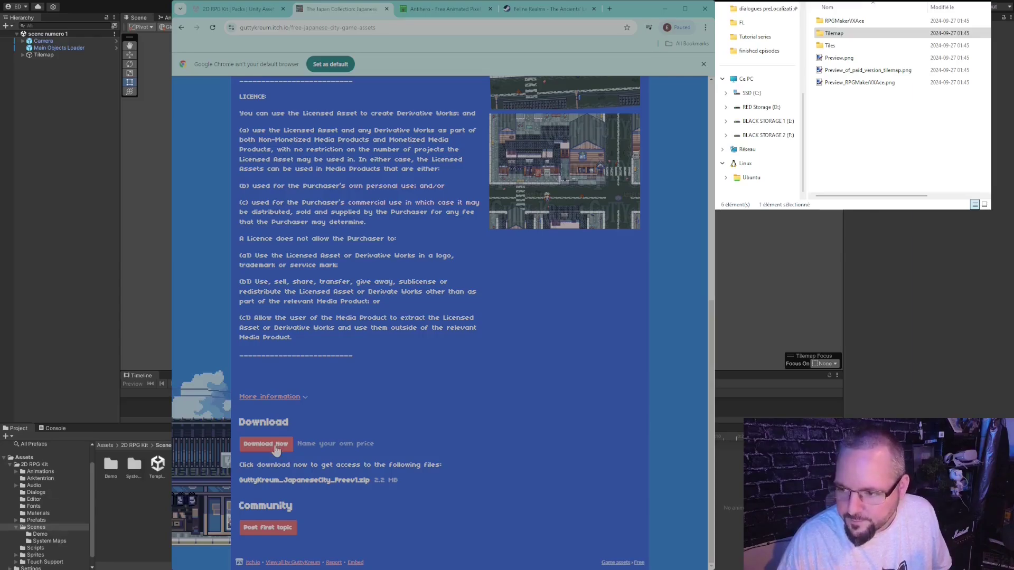
scroll(480, 353, "up", 8)
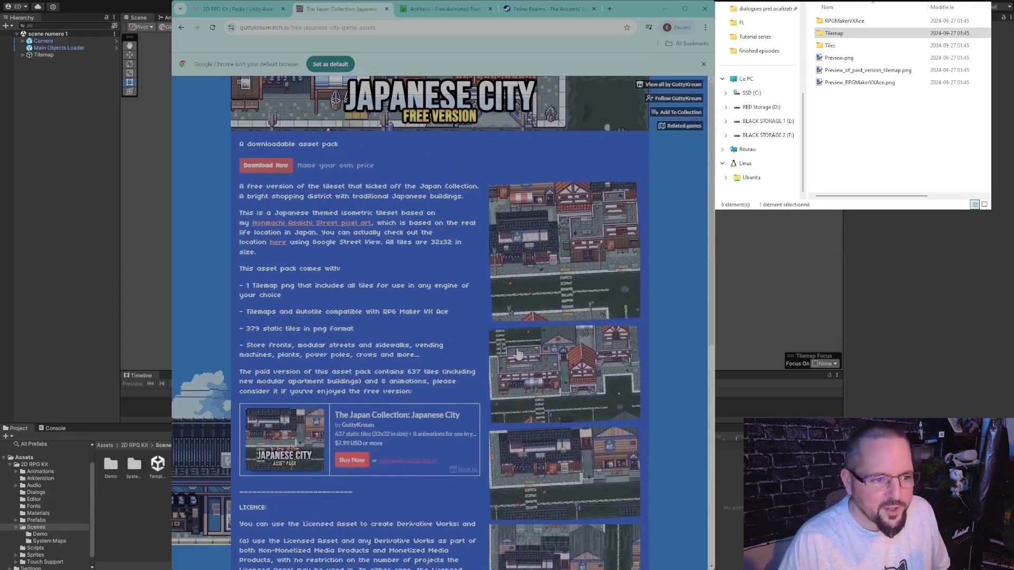
scroll(504, 332, "down", 7)
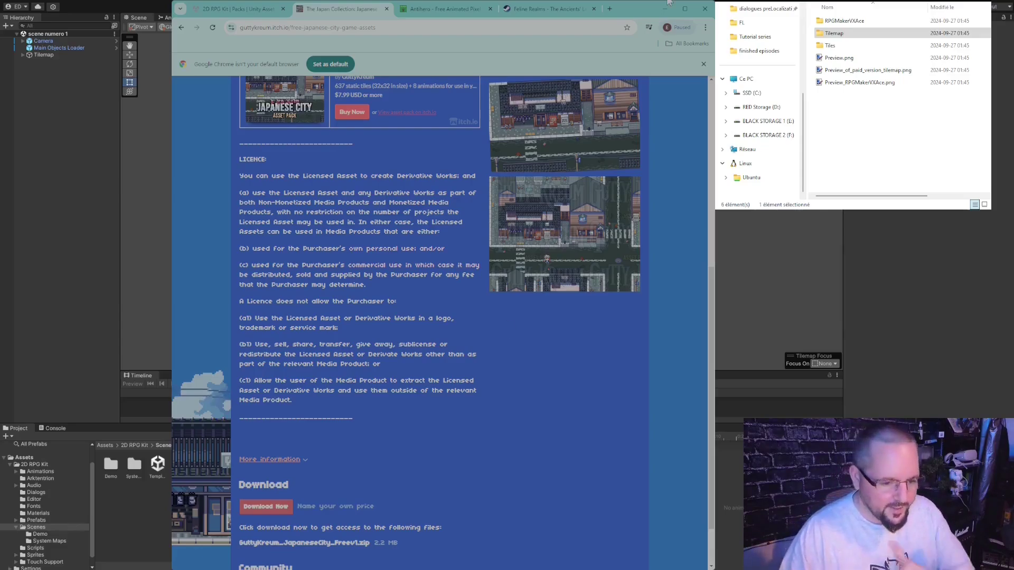
scroll(508, 360, "up", 6)
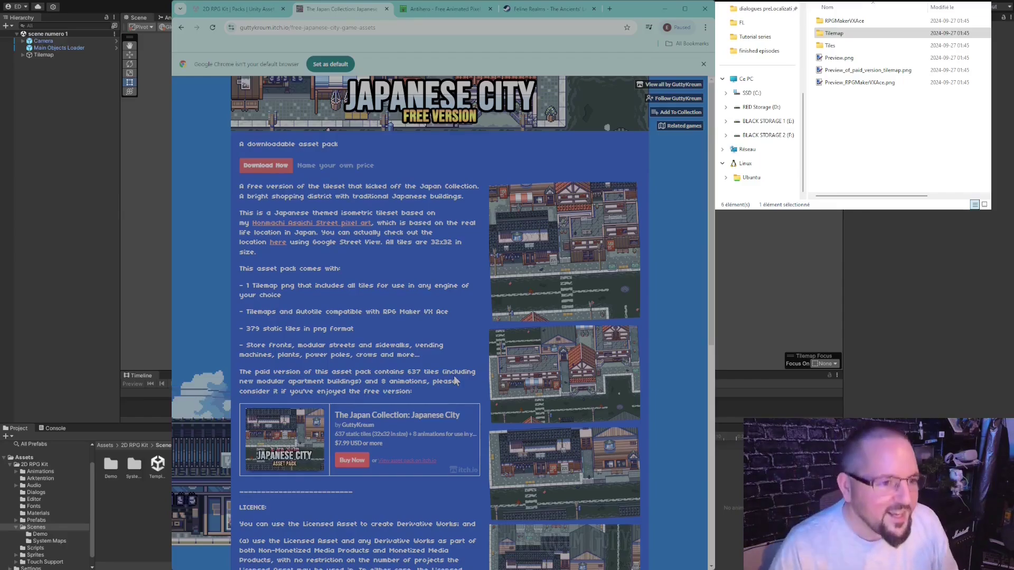
scroll(334, 233, "down", 1)
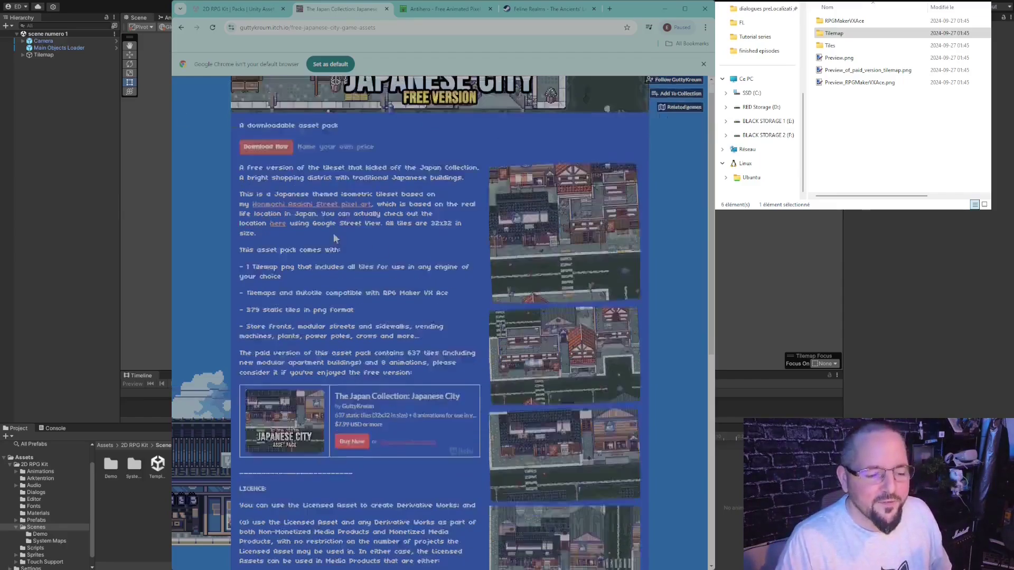
scroll(334, 233, "down", 8)
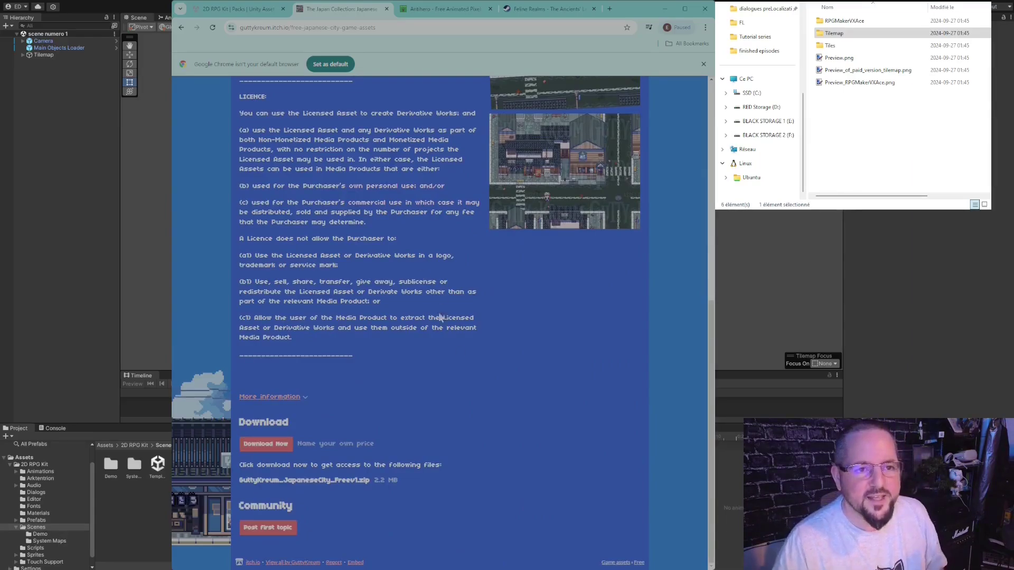
scroll(440, 317, "up", 8)
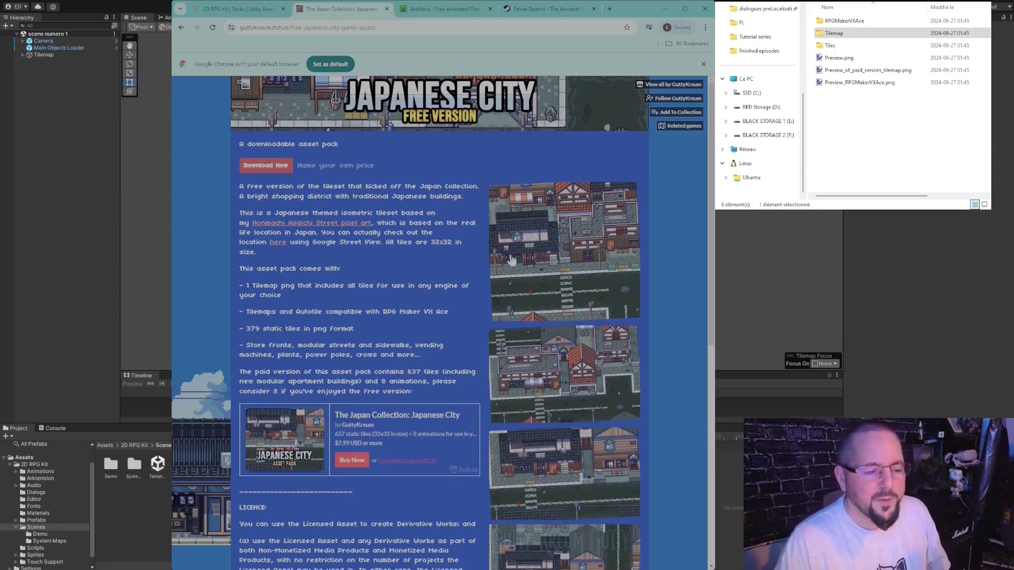
scroll(417, 359, "down", 7)
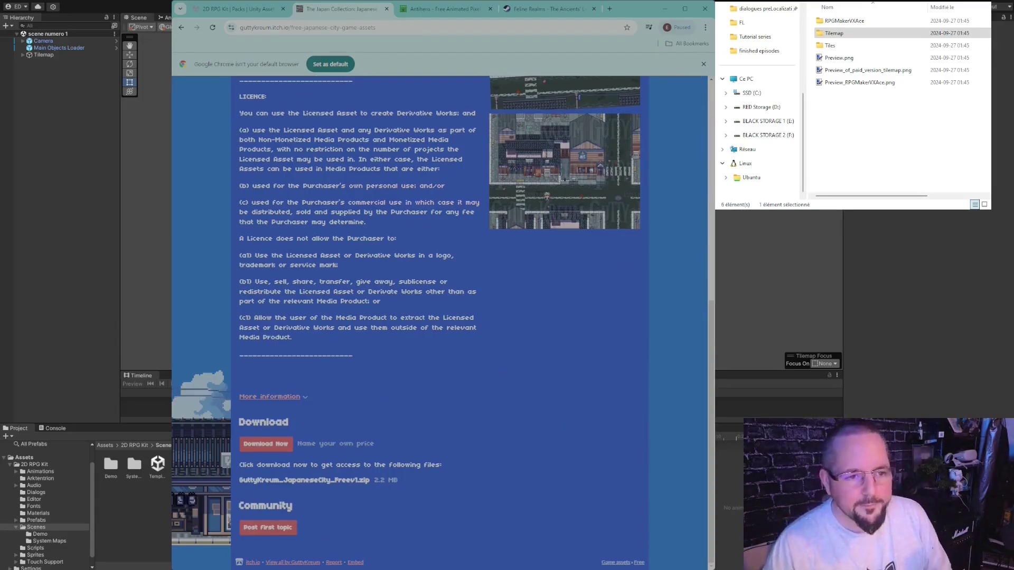
scroll(517, 300, "up", 5)
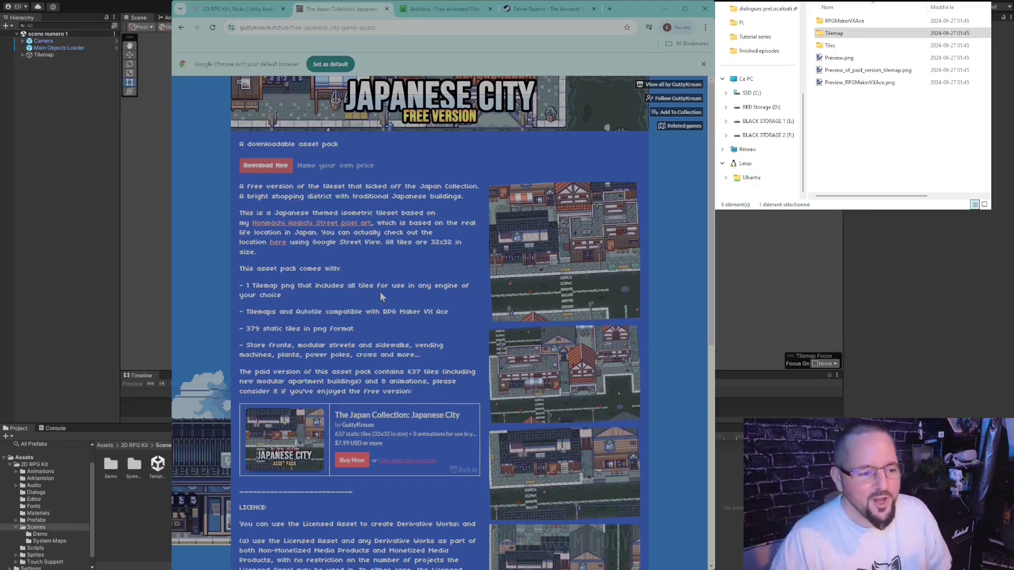
scroll(299, 237, "down", 8)
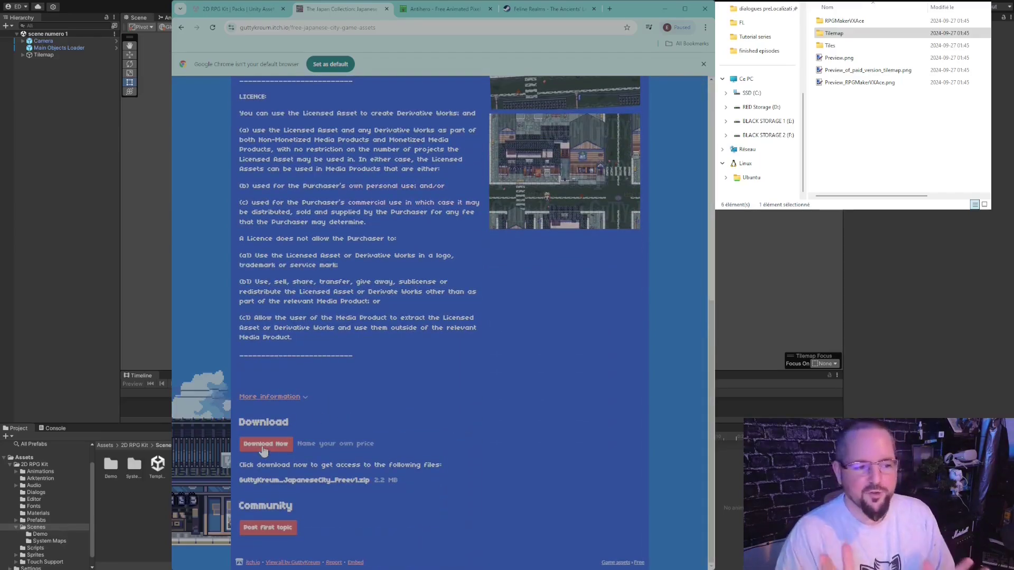
scroll(424, 368, "up", 6)
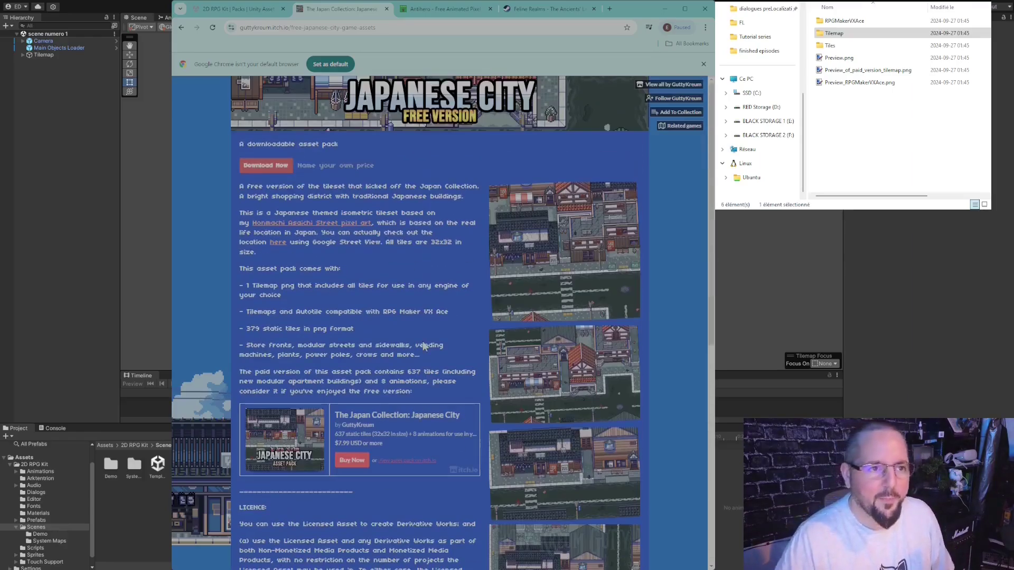
left_click(666, 9)
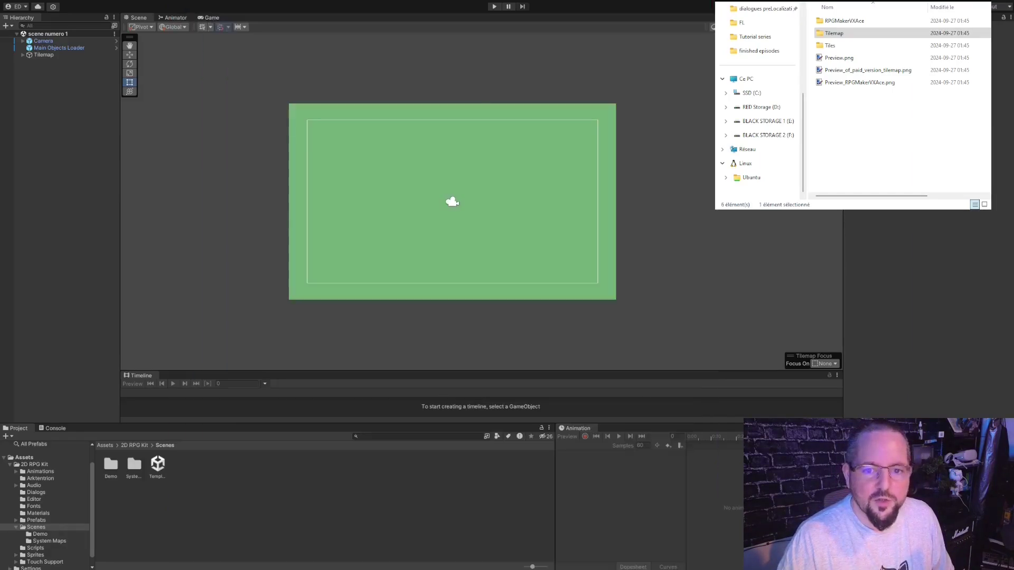
- In the file explorer, open the Tilemap folder inside the asset pack's Free_Version folder
left_click(834, 33)
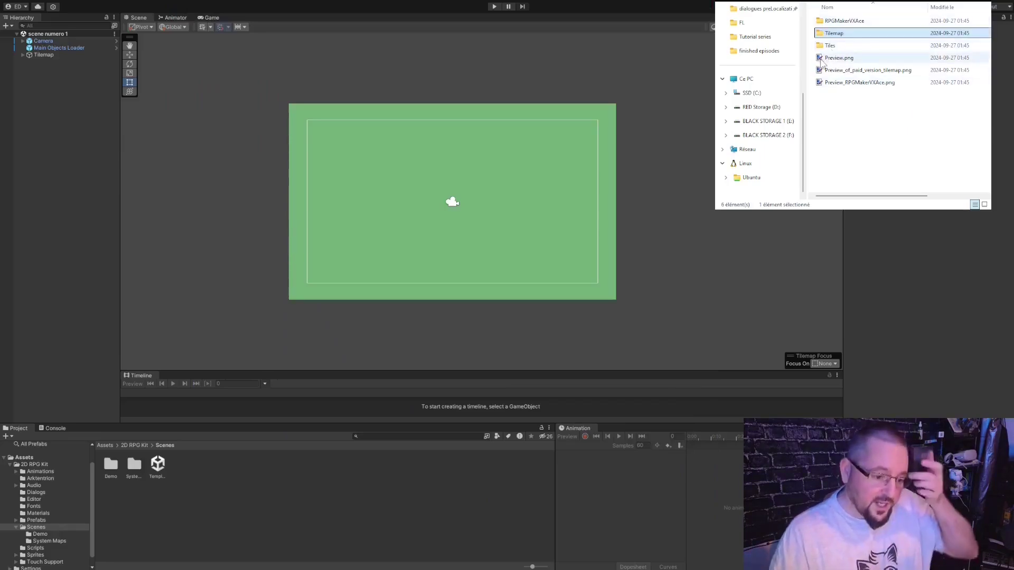
double_click(834, 33)
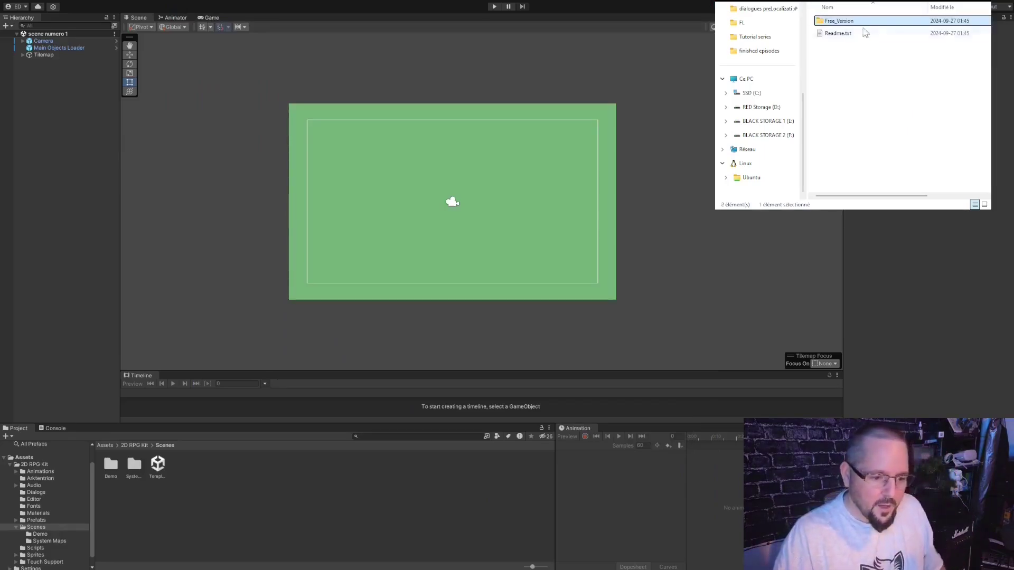
double_click(847, 23)
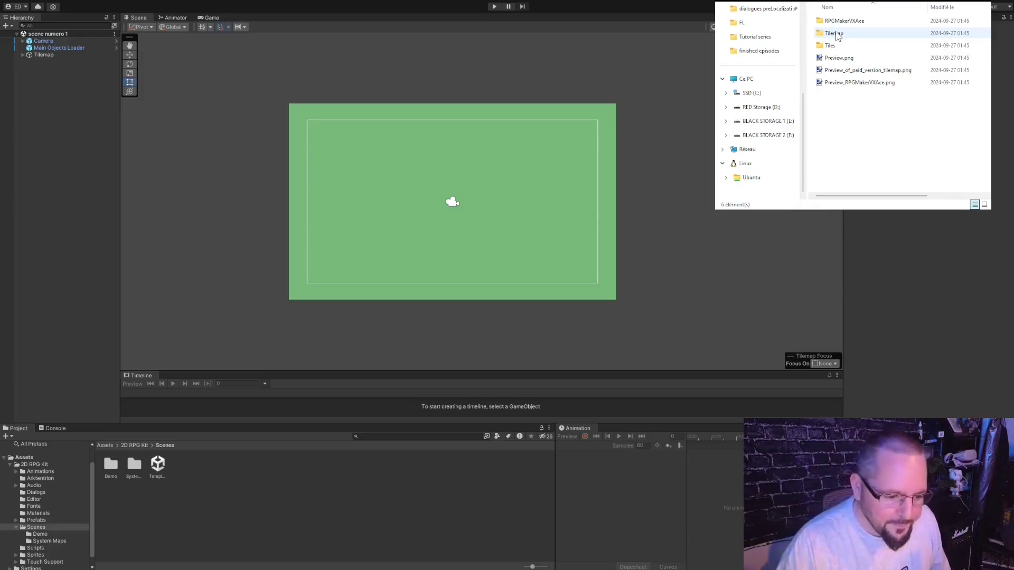
double_click(833, 33)
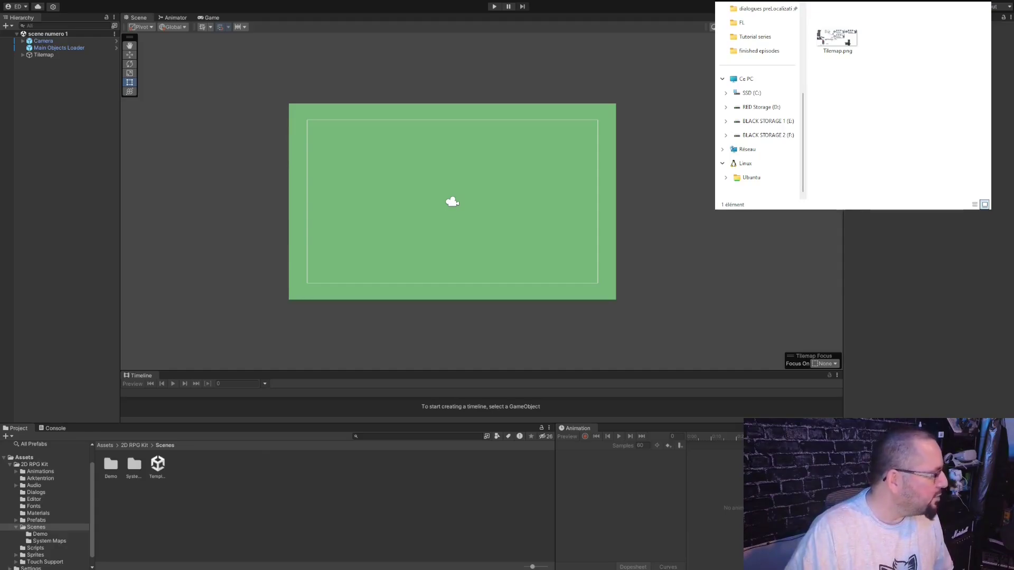
- Import Tilemap.png into the Unity project's 2D RPG Kit/Sprites/Tilesets folder
left_click(33, 555)
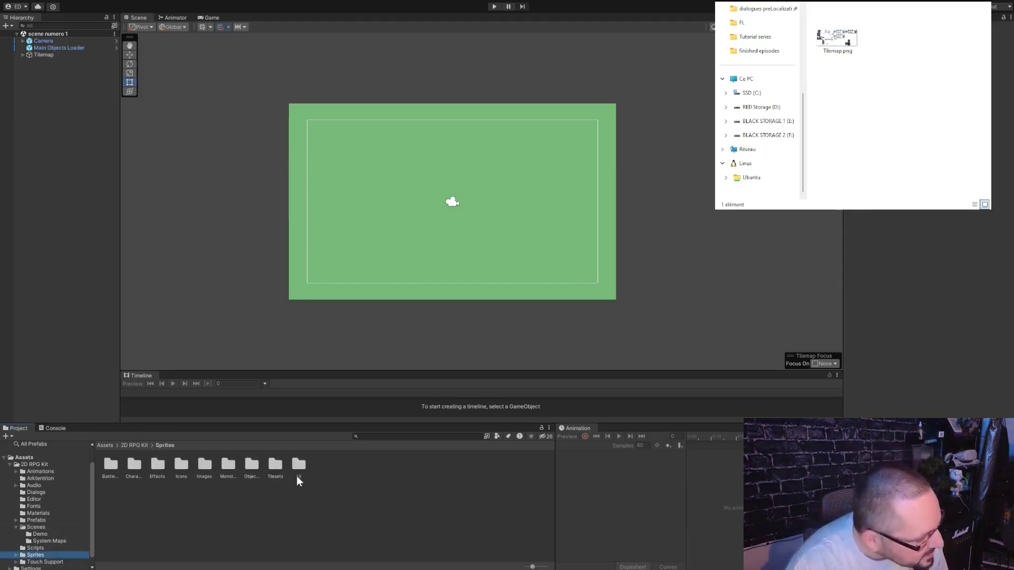
double_click(274, 465)
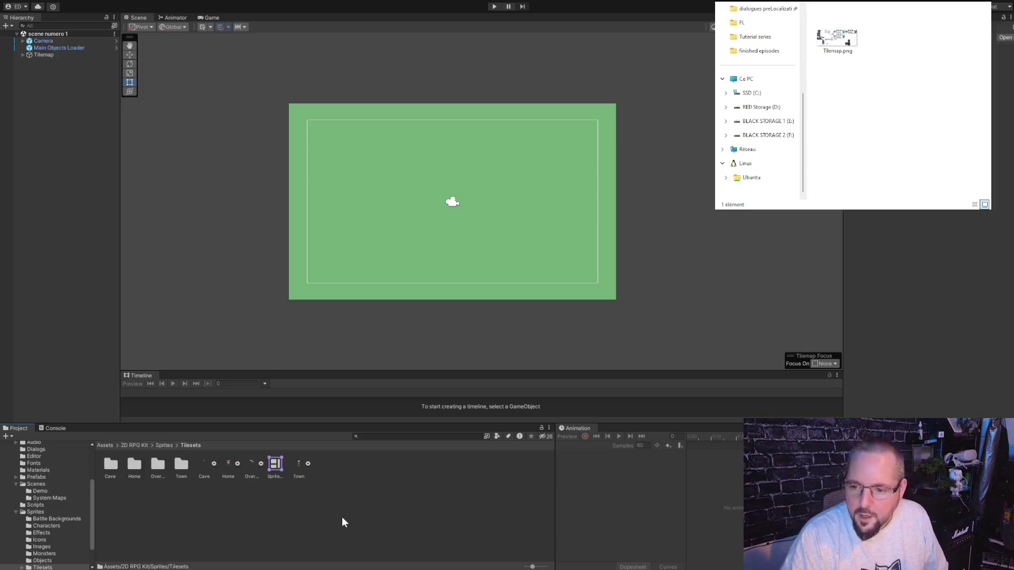
left_click(378, 493)
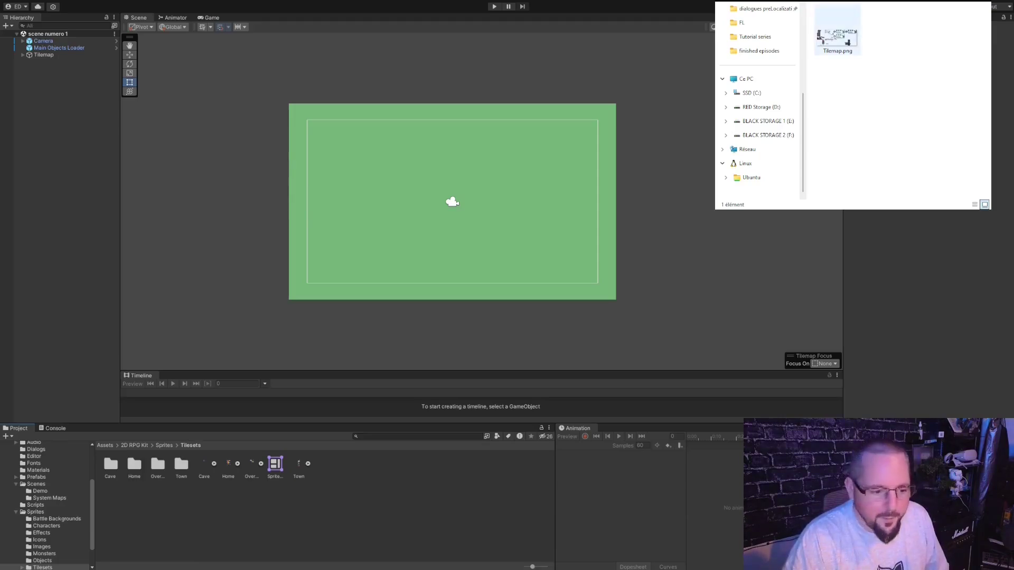
left_click(837, 39)
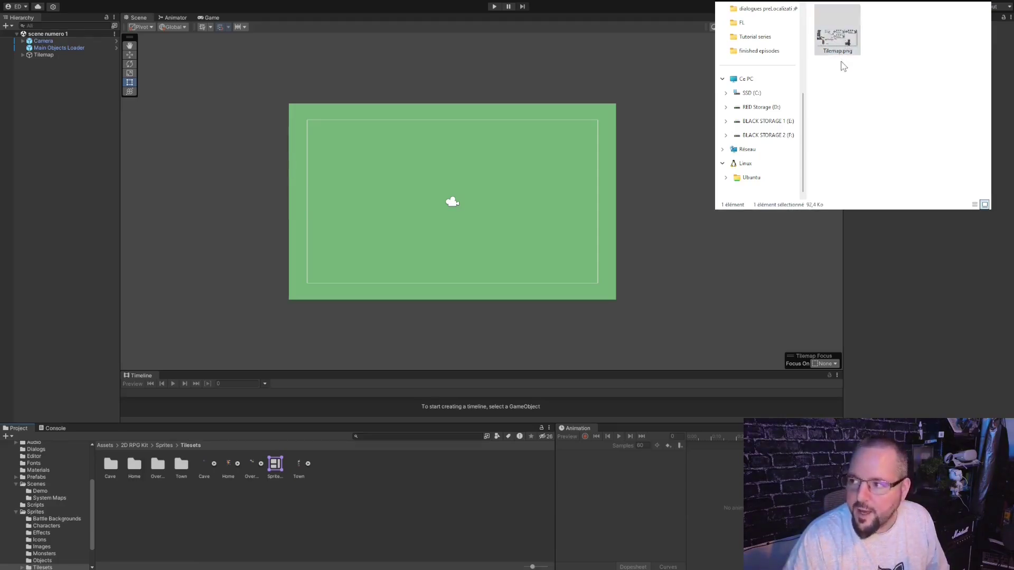
left_click_drag(776, 512, 349, 494)
left_click_drag(349, 493, 348, 493)
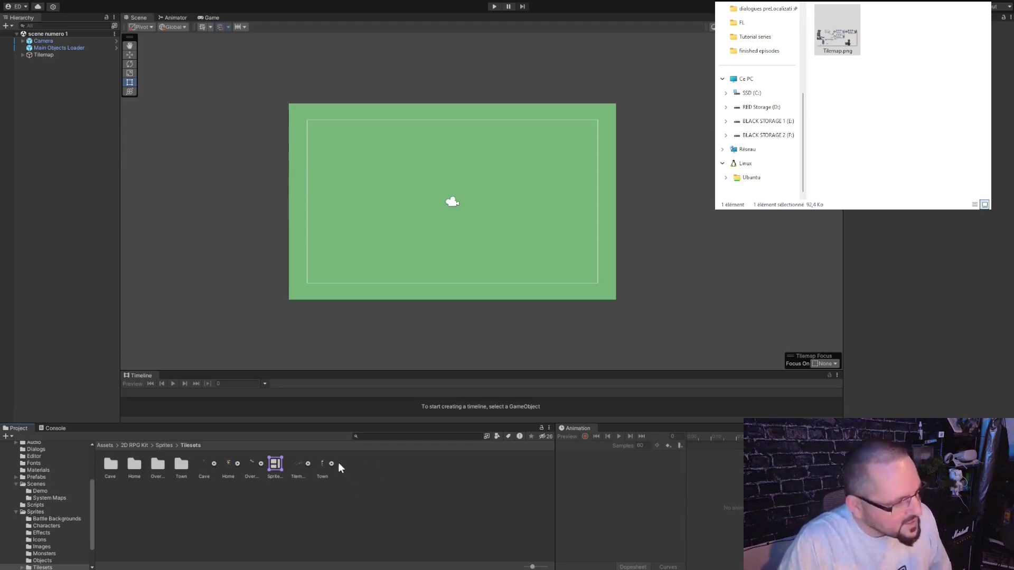
- Set the imported Tilemap texture's sprite mode to Multiple and its pixels per unit to 16
left_click(299, 467)
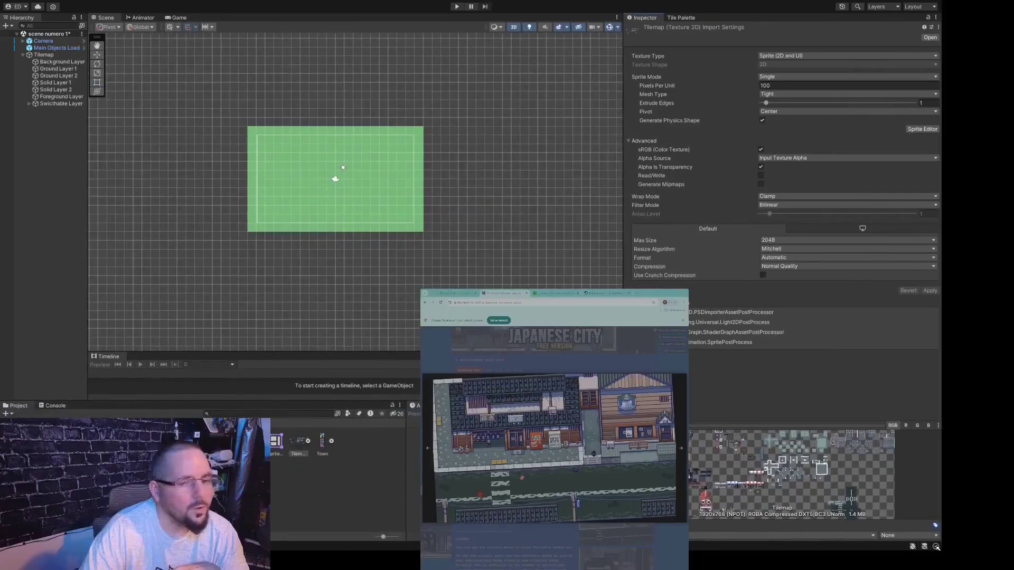
left_click_drag(936, 547, 996, 566)
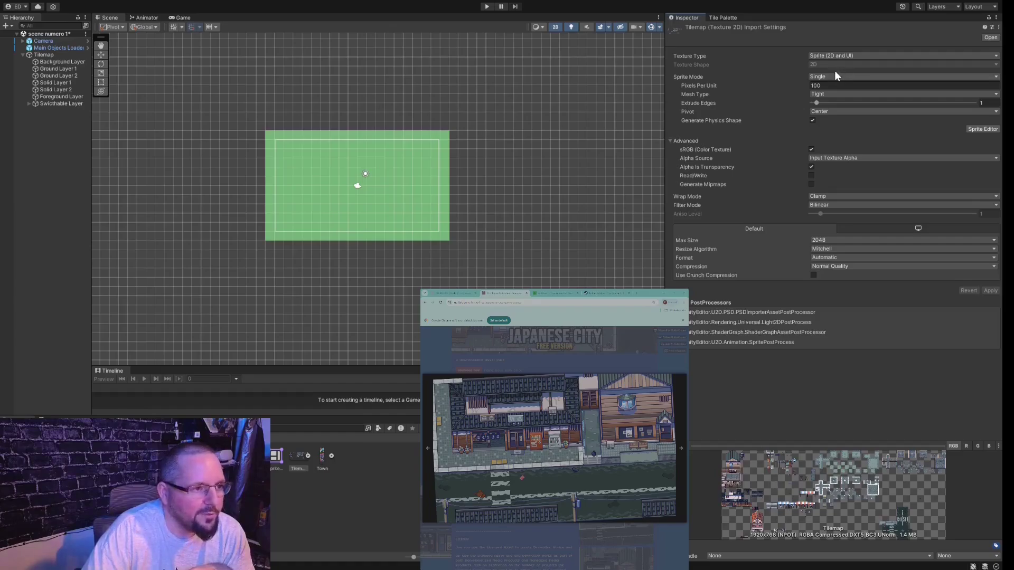
left_click(842, 97)
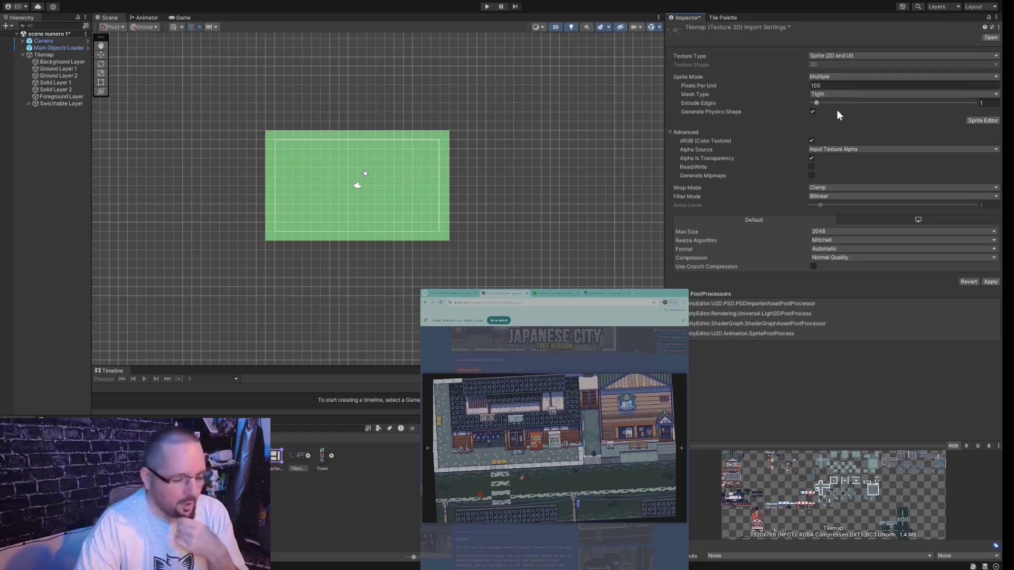
left_click(827, 86)
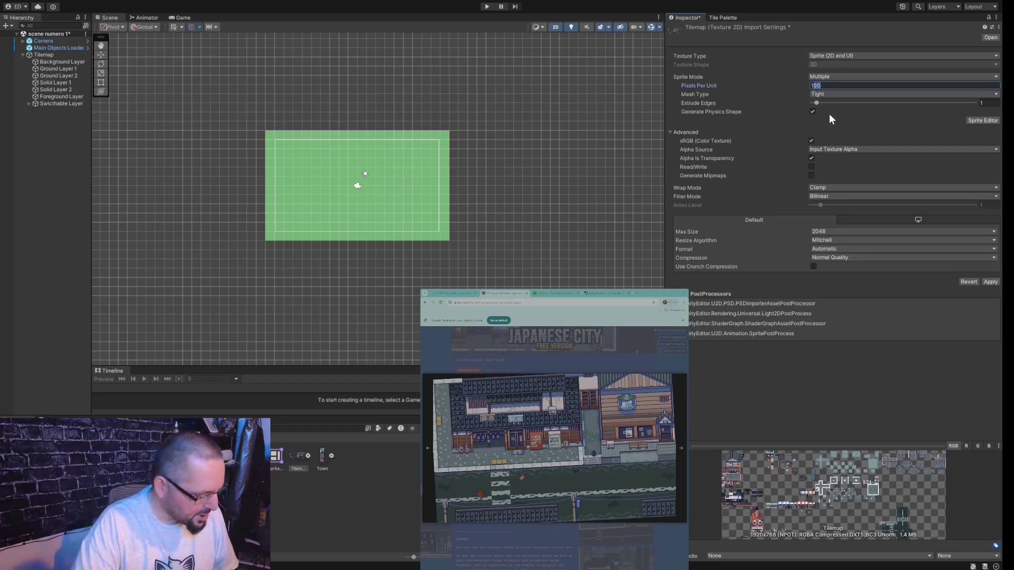
type("16")
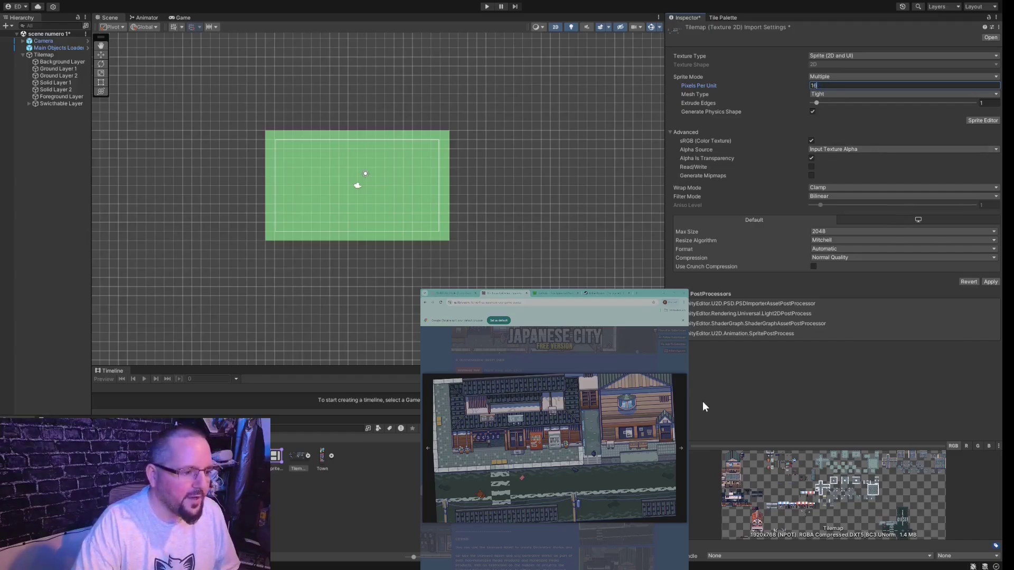
key("Return")
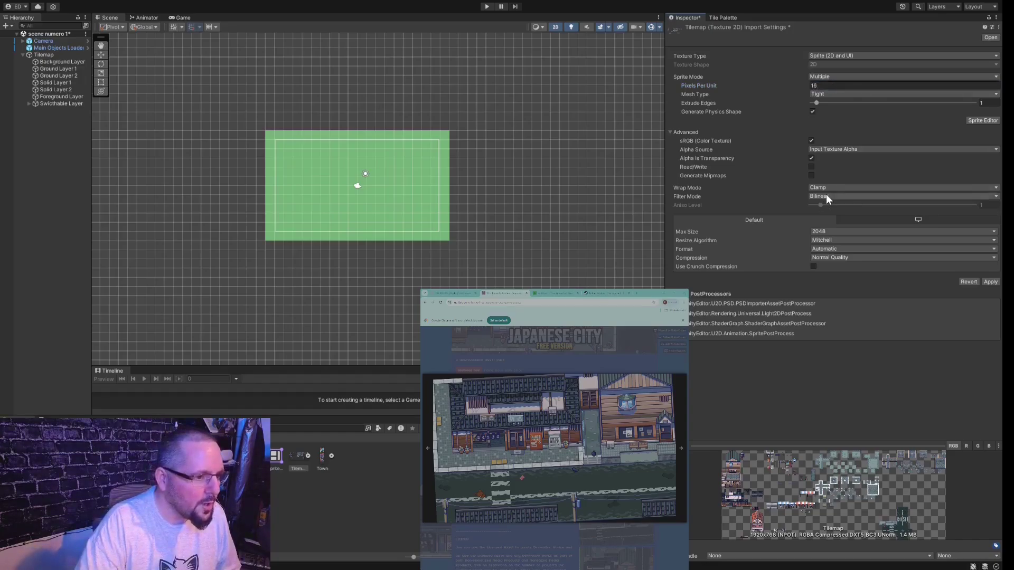
- Set the Tilemap texture's filter mode to Point (no filter) and compression to None, and apply the import settings
left_click(864, 206)
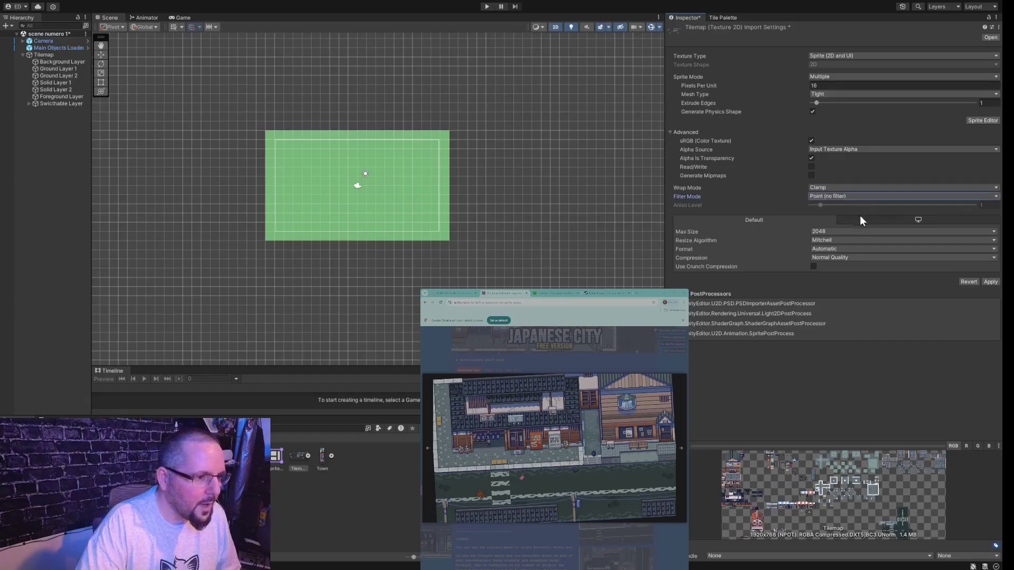
left_click(862, 267)
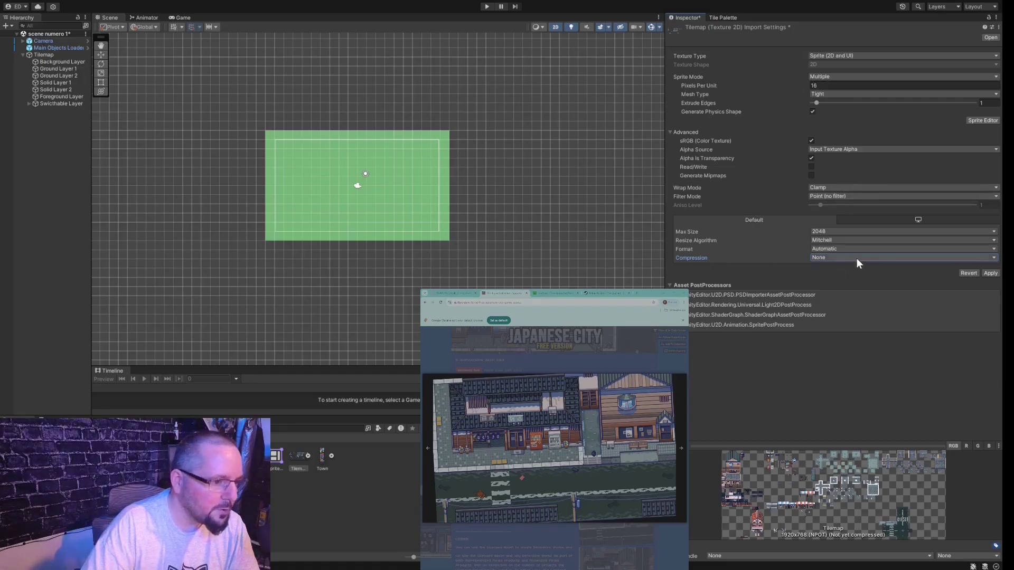
left_click(990, 274)
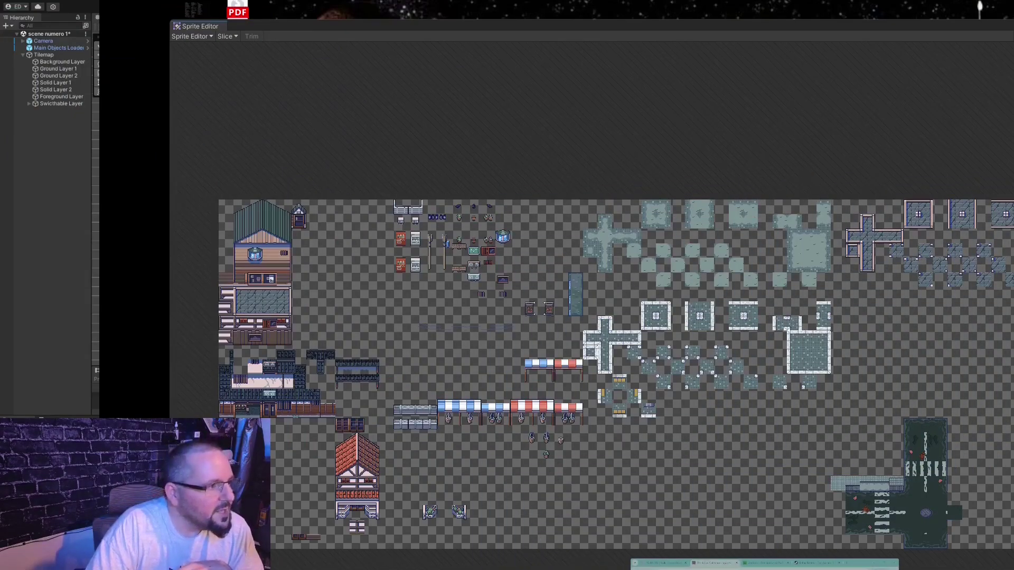
- Slice the Tilemap texture using Grid By Cell Size with a pixel size of 16 by 16
left_click(226, 36)
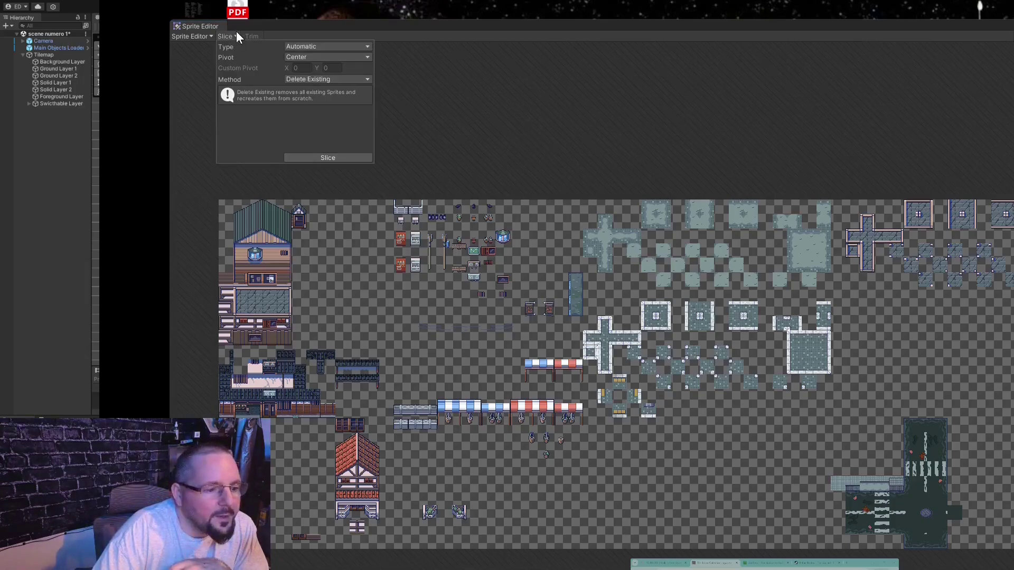
left_click(368, 48)
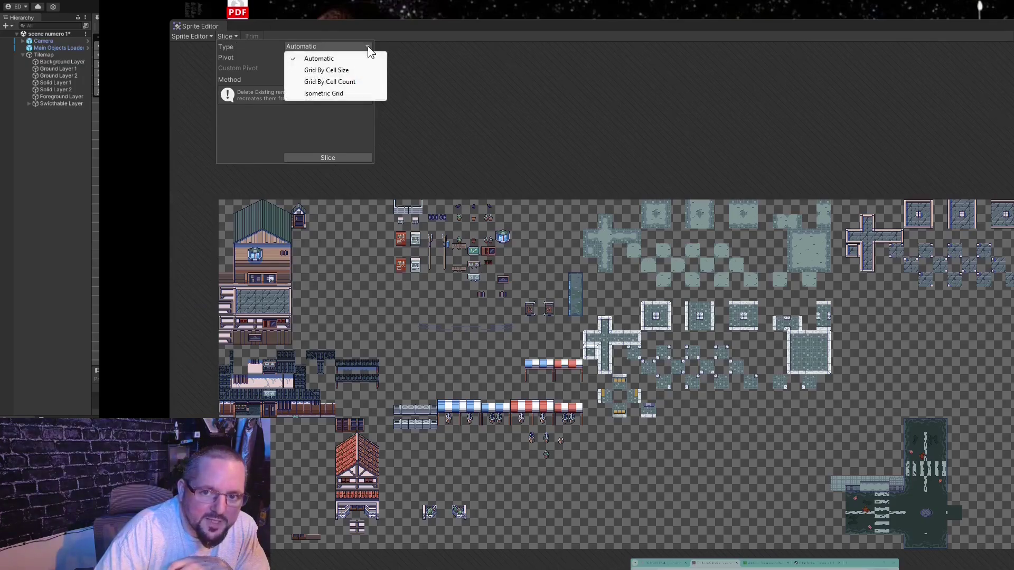
left_click(350, 70)
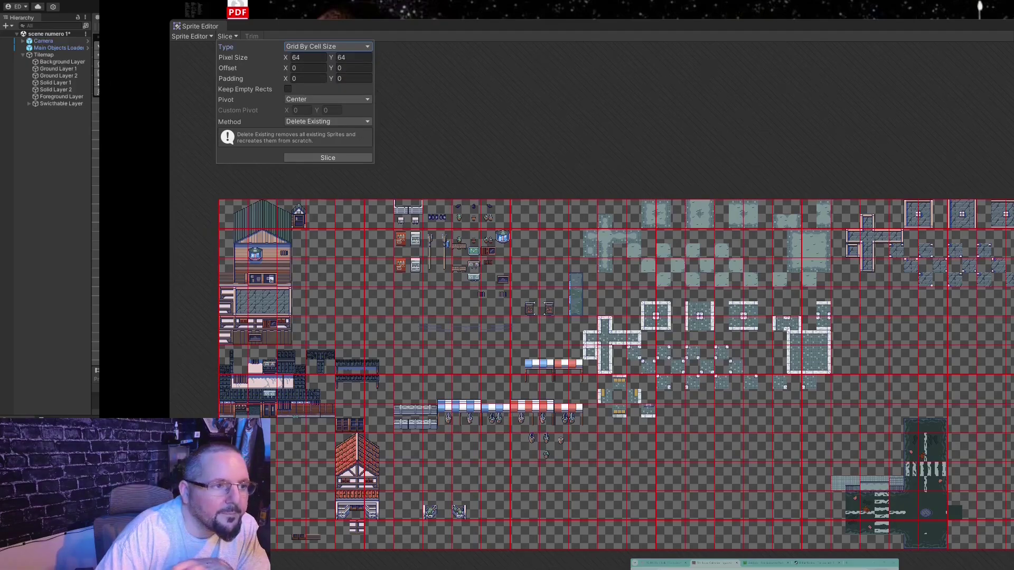
key("Escape")
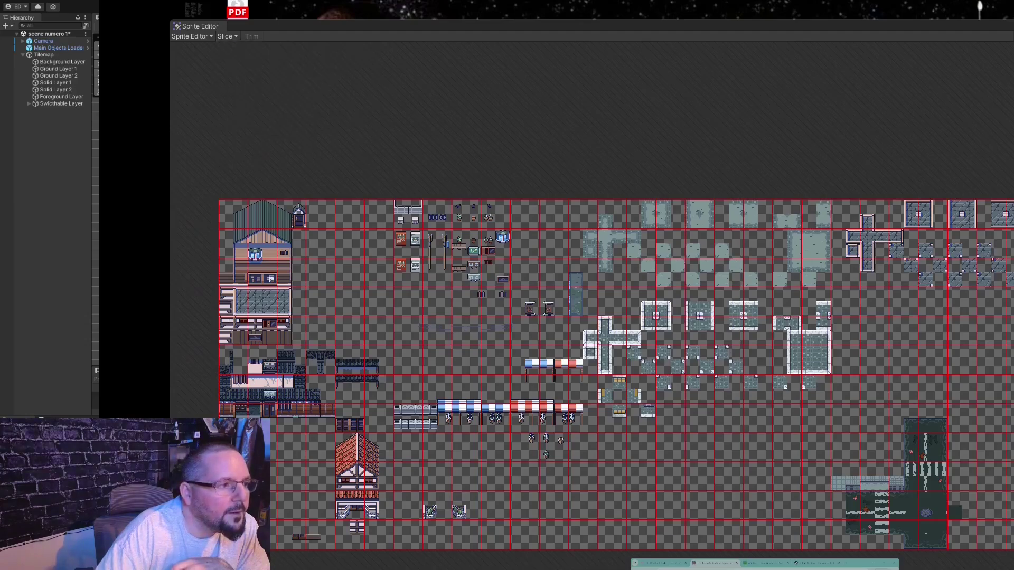
left_click(228, 36)
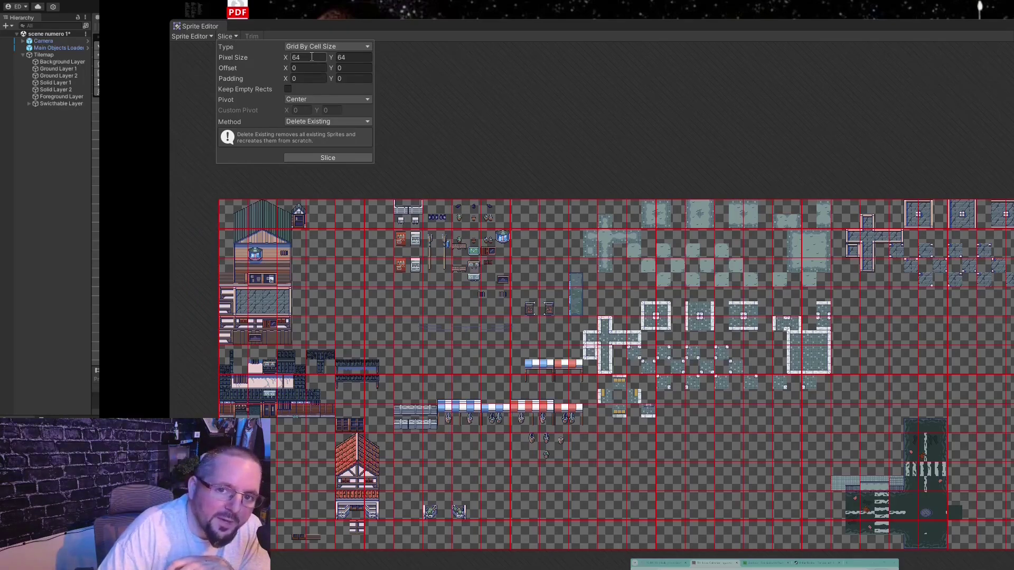
left_click(304, 58)
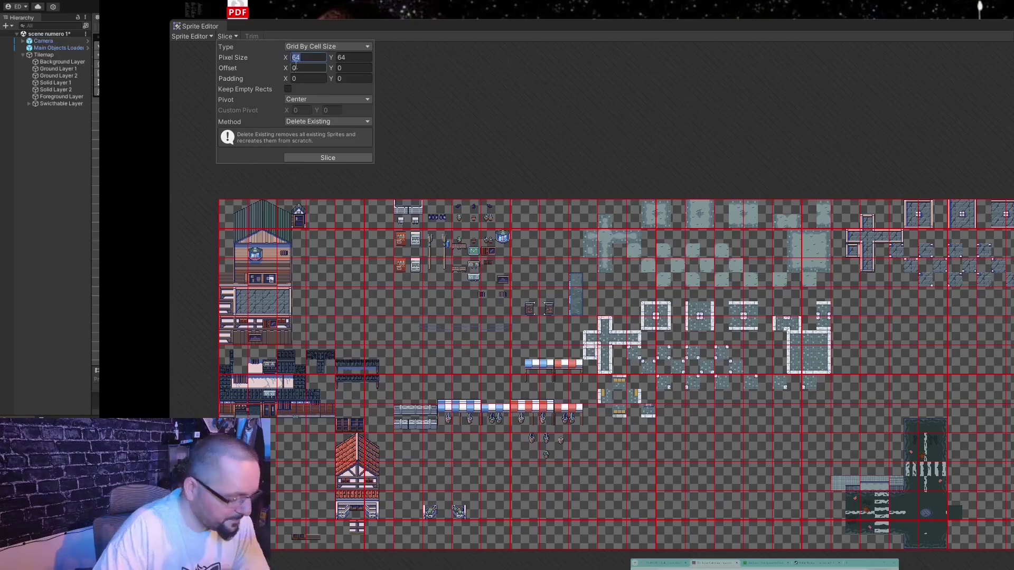
type("16")
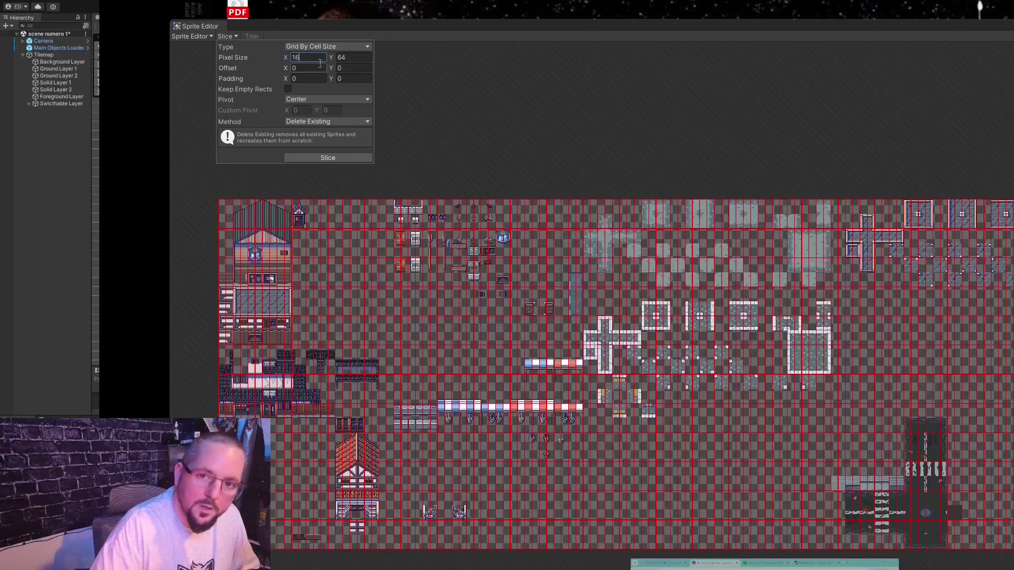
left_click(359, 58)
type("16")
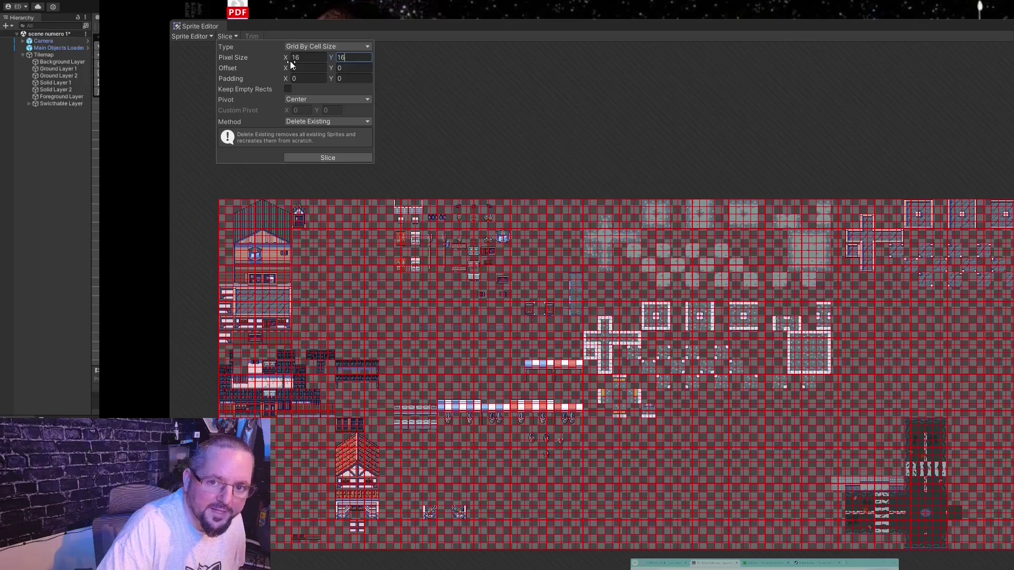
left_click(331, 158)
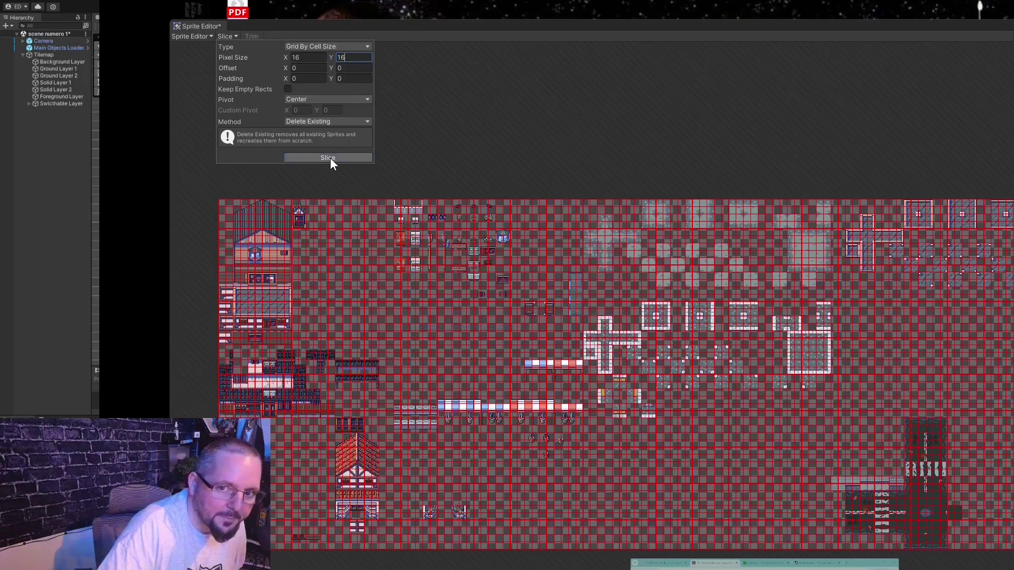
left_click(536, 152)
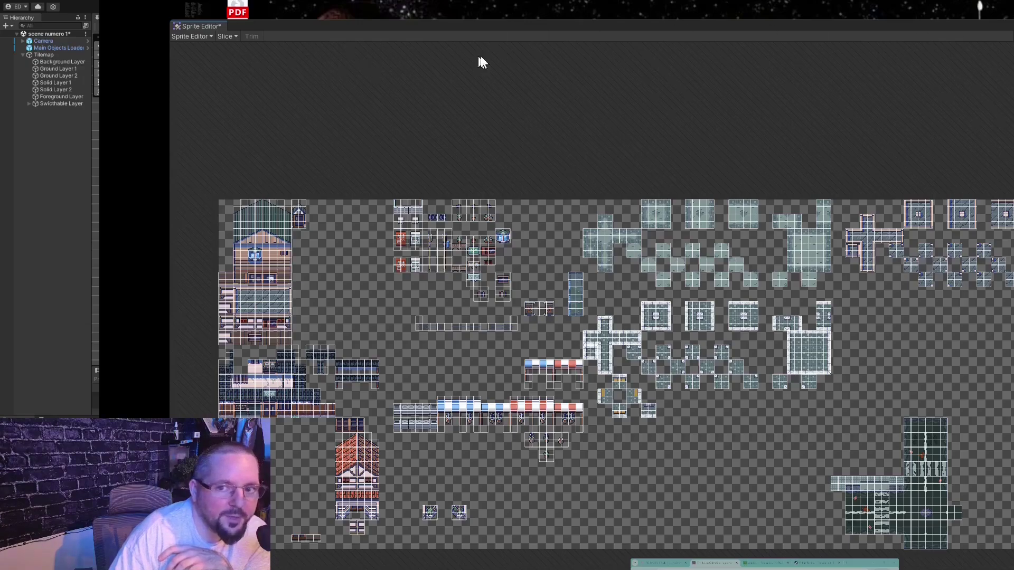
- Apply the sliced sprites, close the Sprite Editor, and return to the Tilemap texture in the project
left_click_drag(1013, 87, 958, 87)
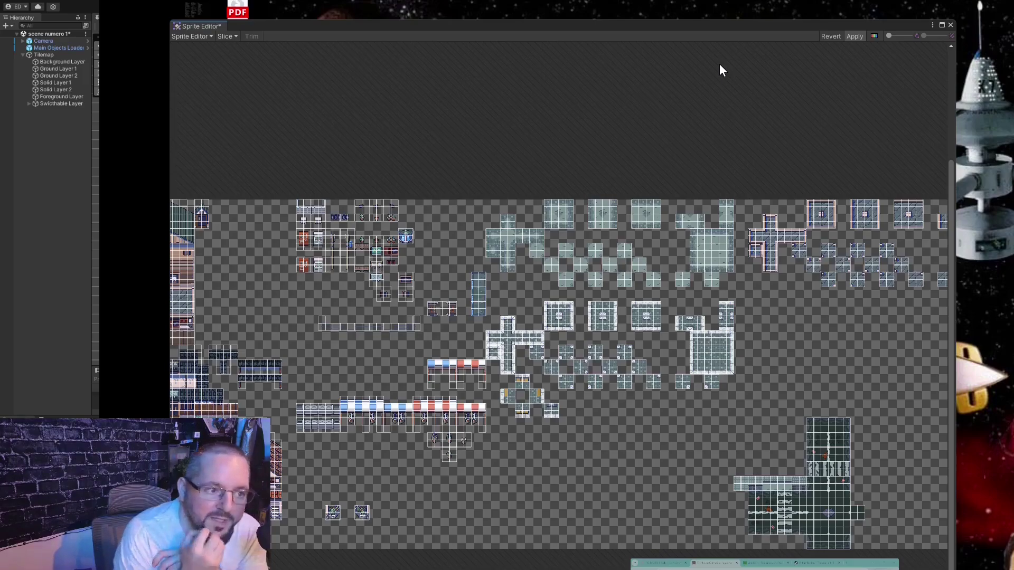
left_click(950, 25)
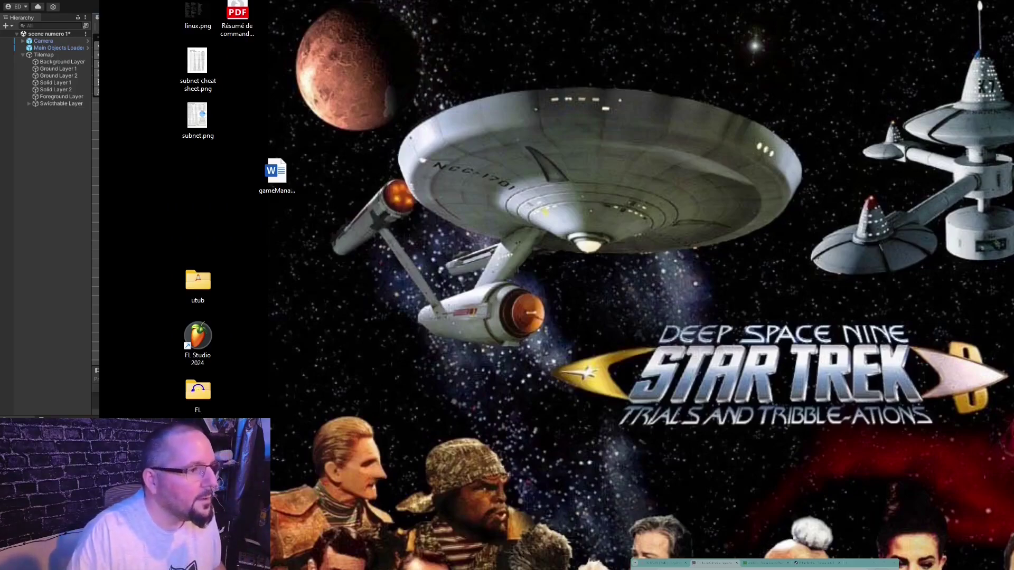
left_click_drag(1013, 79, 906, 0)
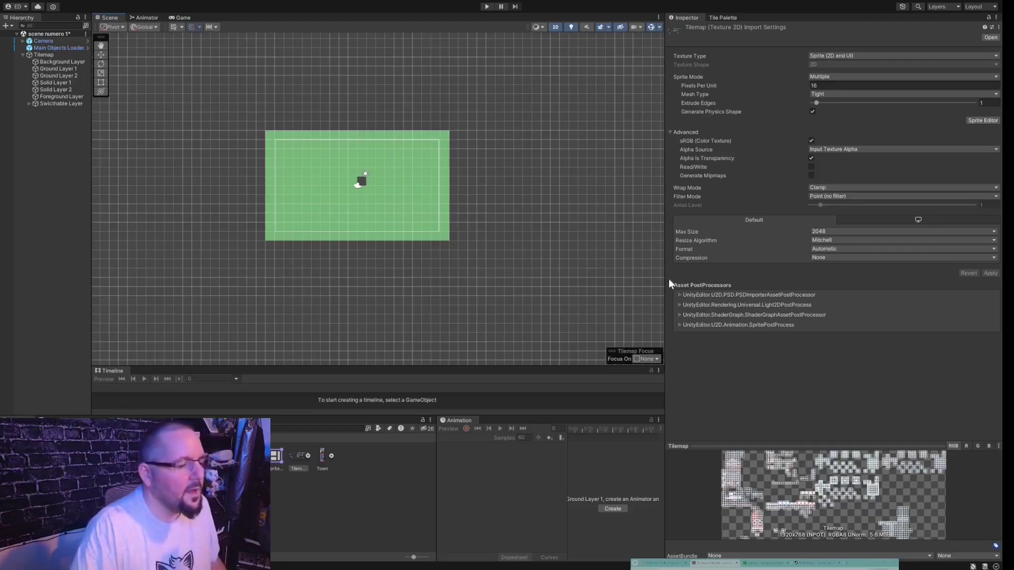
left_click(296, 468)
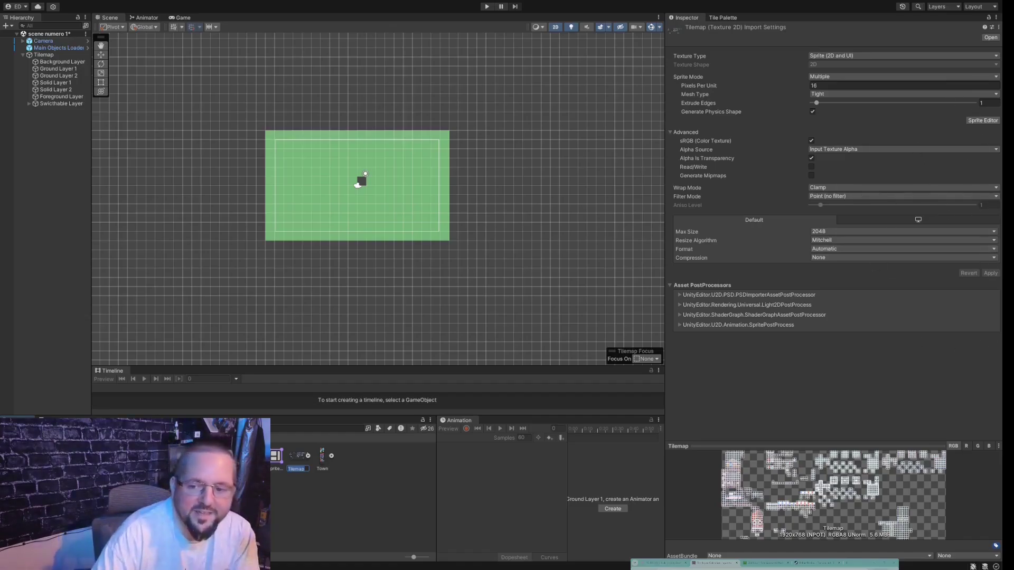
- Open the Tile Palette and make Ground Layer 1 the active tilemap for painting
left_click(716, 17)
scroll(759, 182, "down", 4)
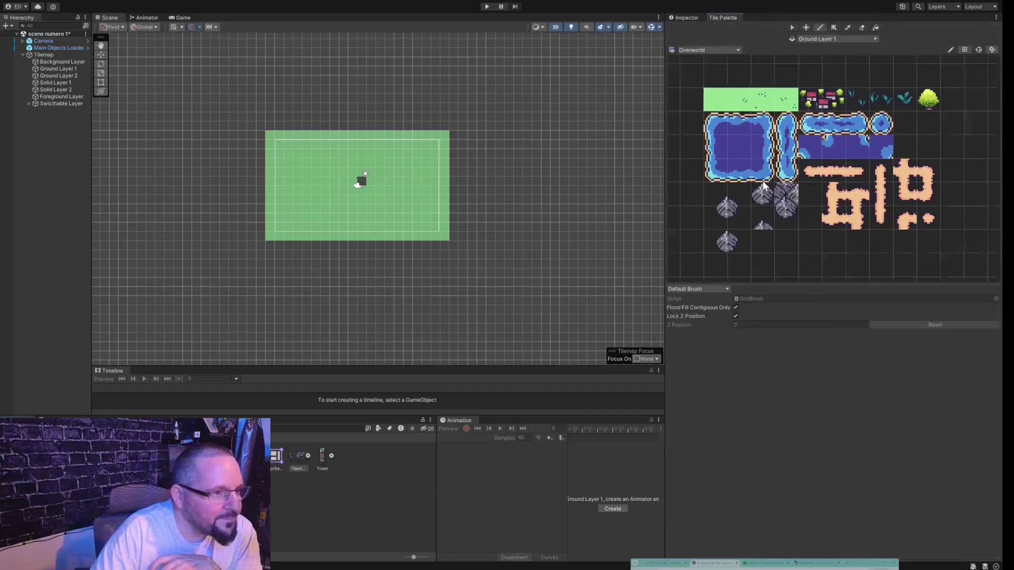
scroll(734, 125, "up", 2)
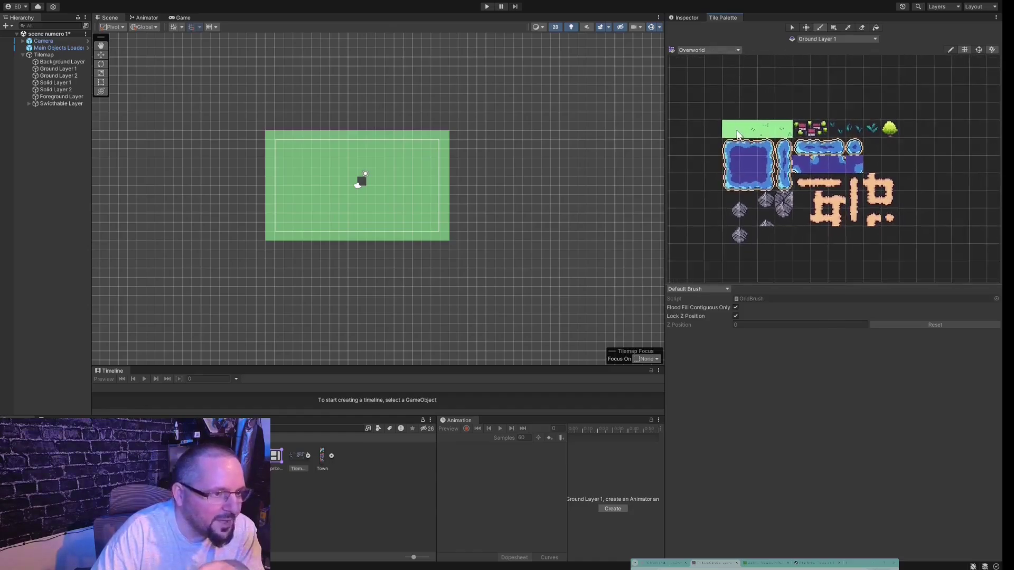
scroll(289, 195, "up", 3)
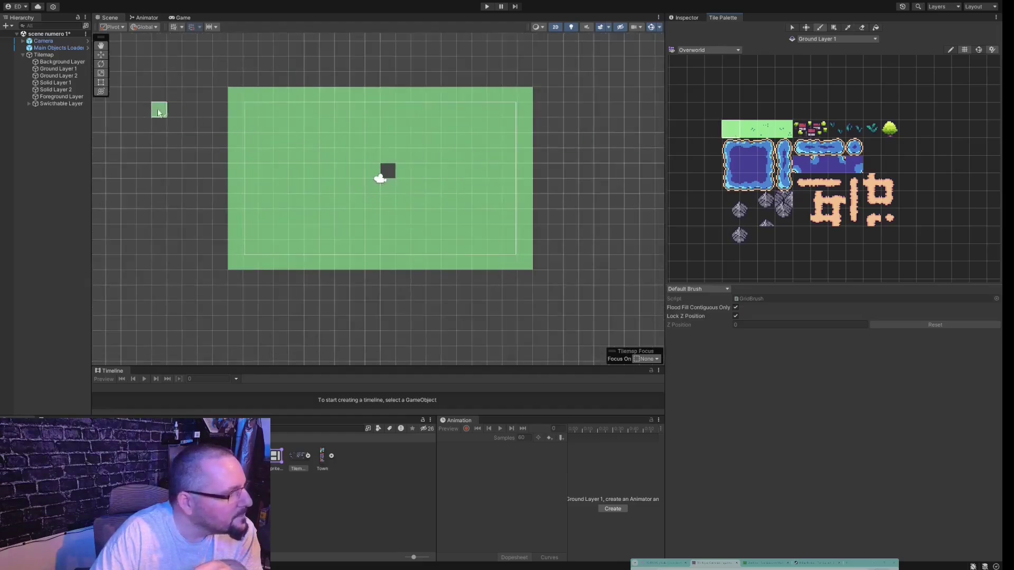
left_click(60, 71)
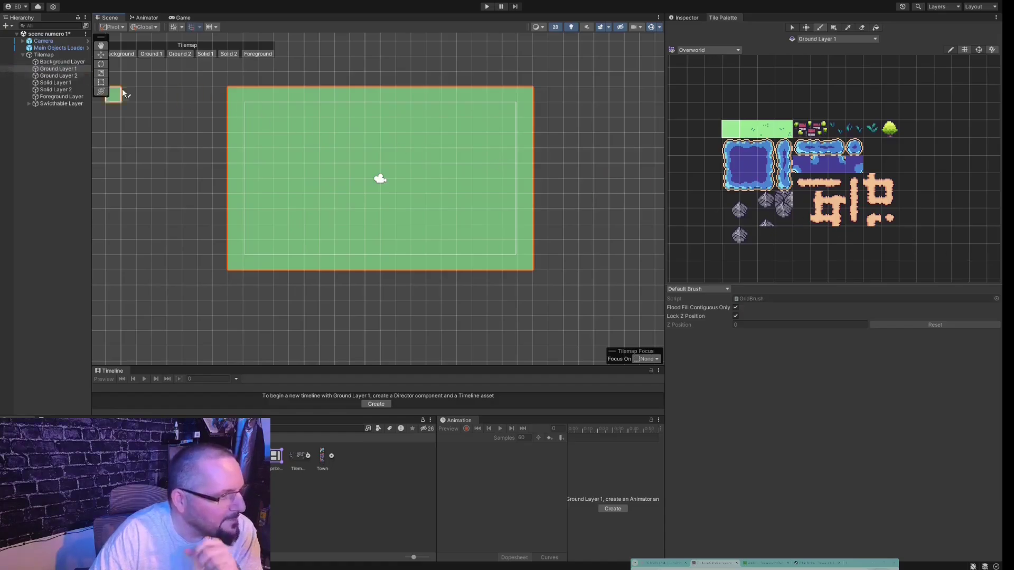
- Create a tile palette named JAPAN CITY FREE and fill it with the tiles of the sliced Tilemap texture
scroll(826, 132, "down", 2)
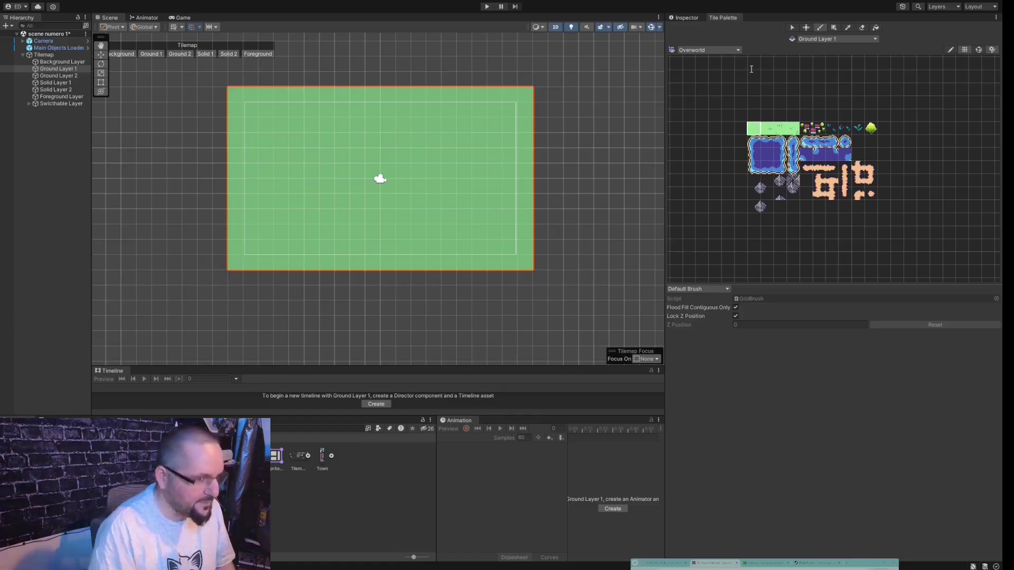
left_click(785, 130)
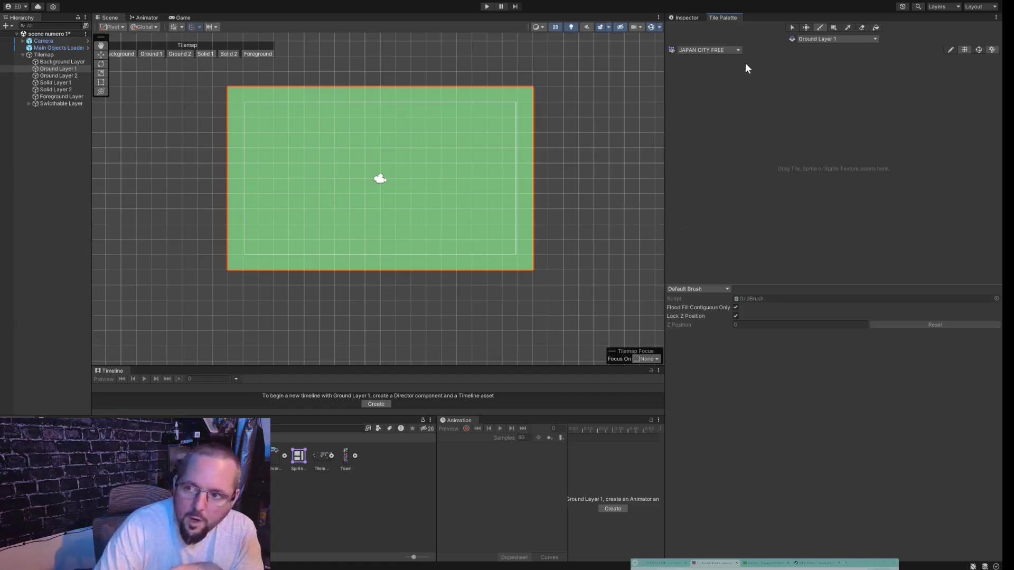
left_click(738, 49)
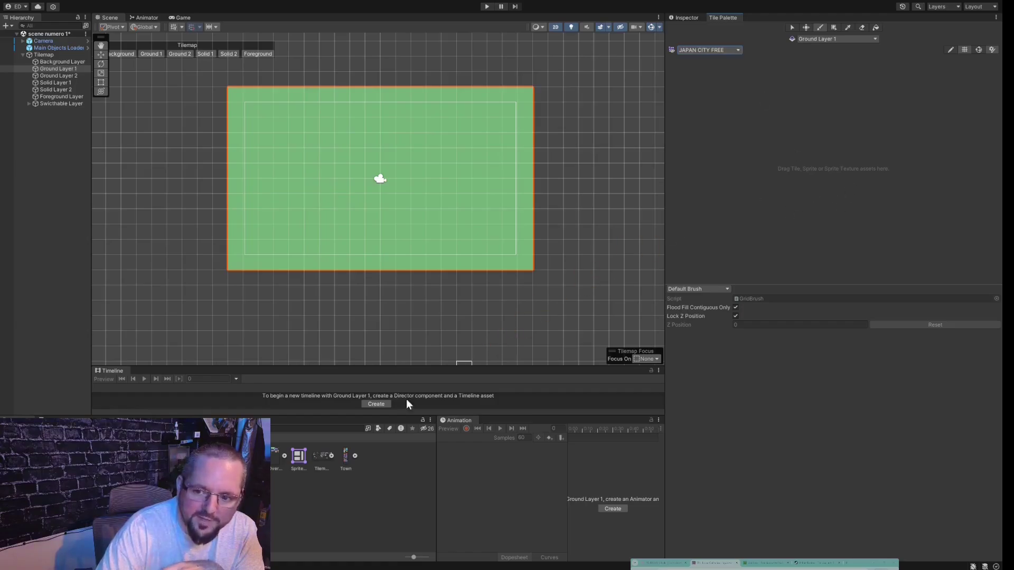
left_click(320, 462)
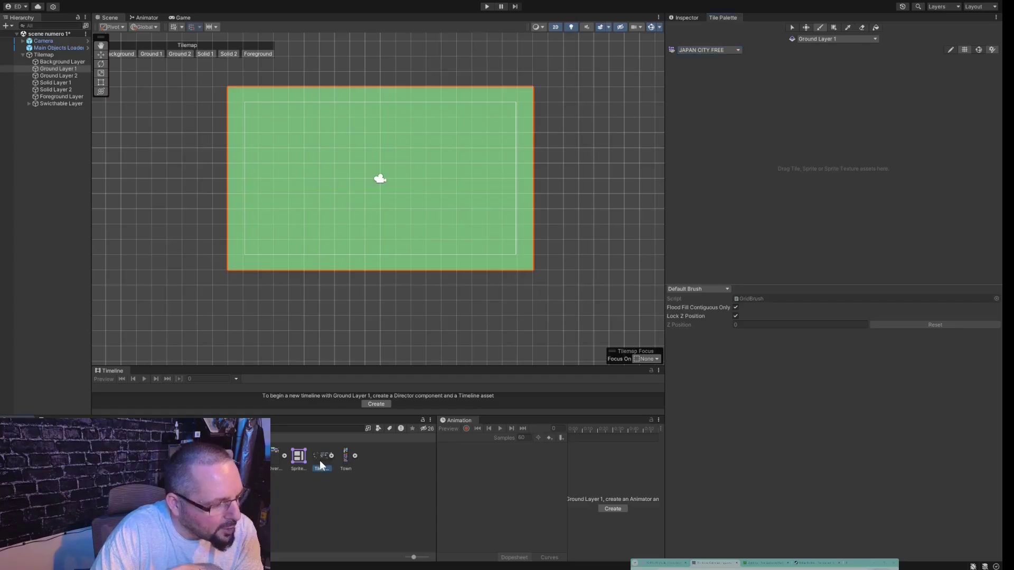
left_click_drag(319, 462, 738, 111)
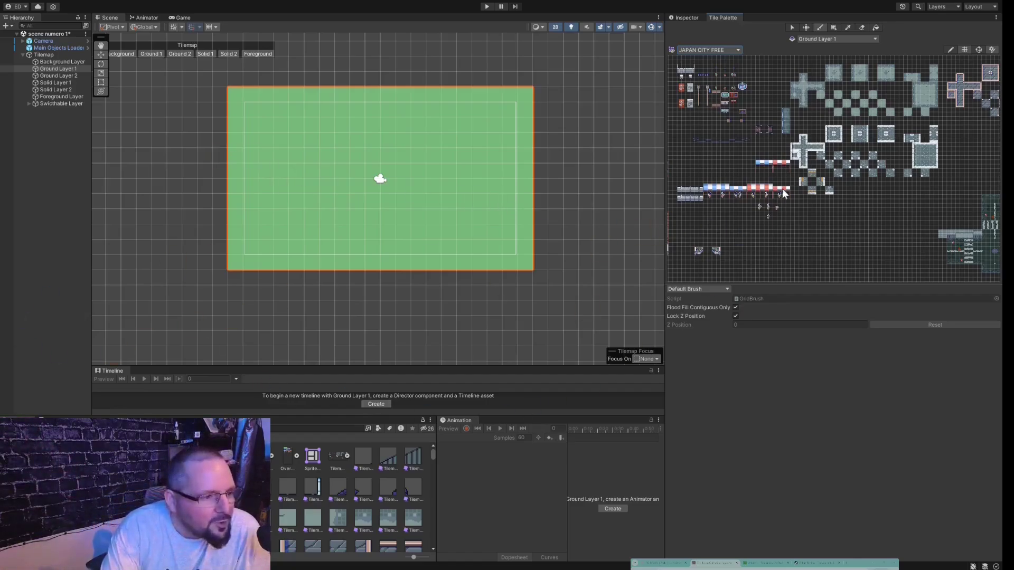
- Examine the building tiles in the JAPAN CITY FREE palette, including the door tiles of the dark-roofed shop
scroll(834, 172, "up", 3)
middle_click_drag(834, 171, 999, 219)
scroll(843, 145, "up", 3)
middle_click_drag(853, 231, 858, 64)
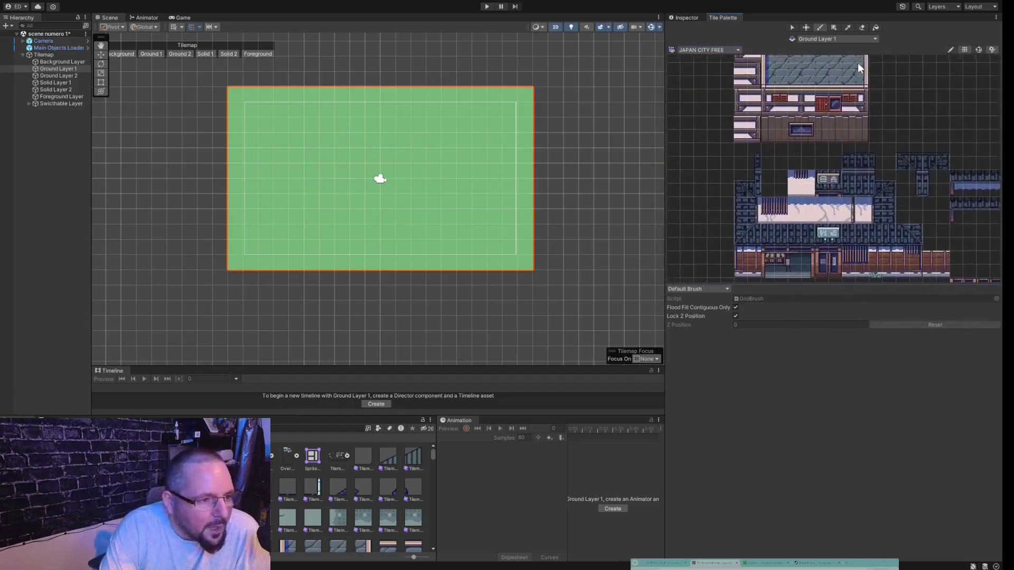
middle_click_drag(824, 254, 829, 162)
scroll(839, 168, "up", 3)
left_click(848, 170)
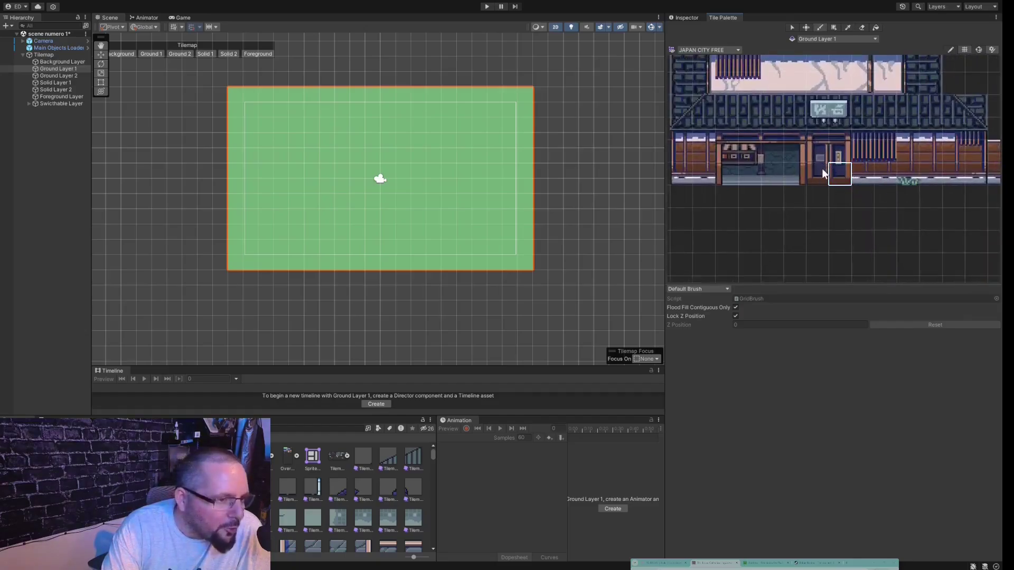
left_click(839, 148)
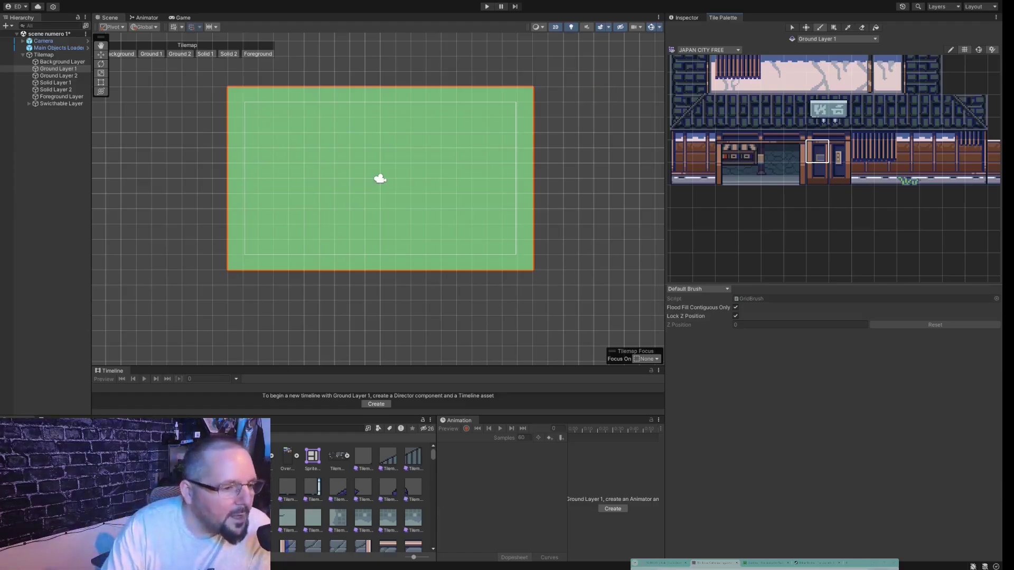
scroll(781, 200, "down", 3)
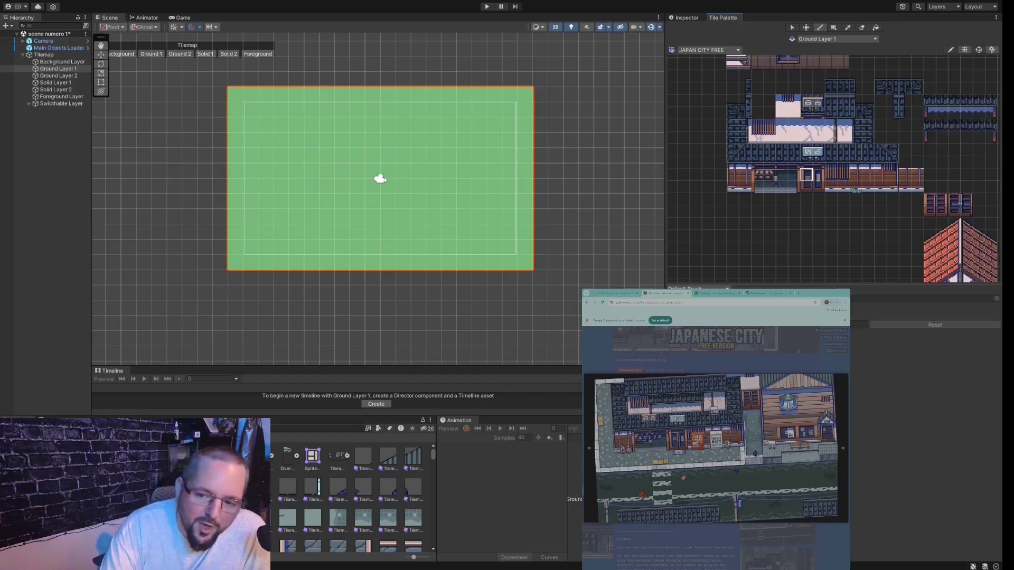
- Fill a rectangle of about 26 by 18 tiles on Ground Layer 1 with the plain dark asphalt tile, covering the green ground and a surrounding margin
scroll(900, 196, "down", 8)
middle_click_drag(899, 195, 687, 174)
middle_click_drag(956, 173, 764, 125)
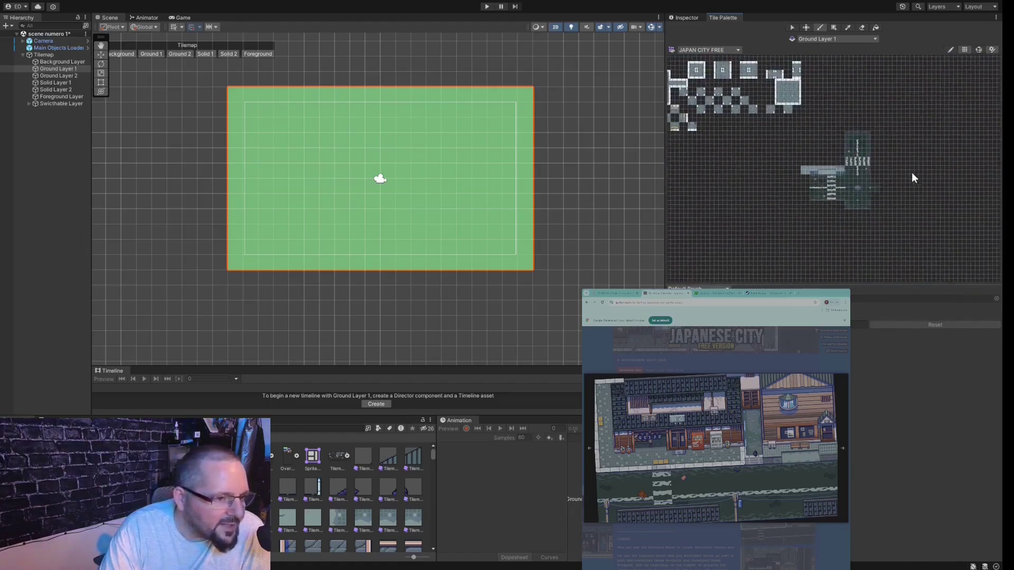
scroll(912, 174, "up", 9)
scroll(816, 183, "up", 2)
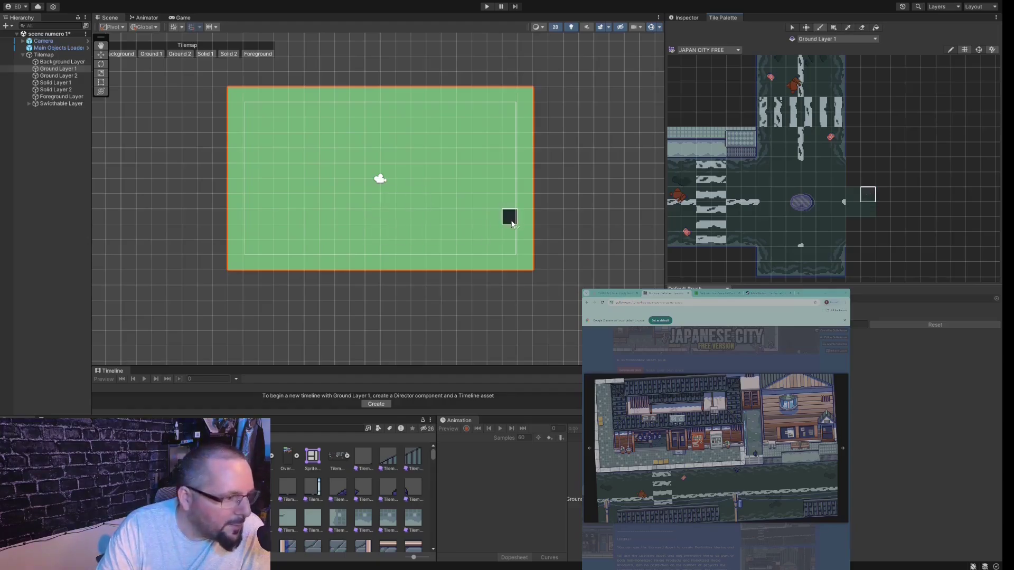
scroll(488, 216, "down", 3)
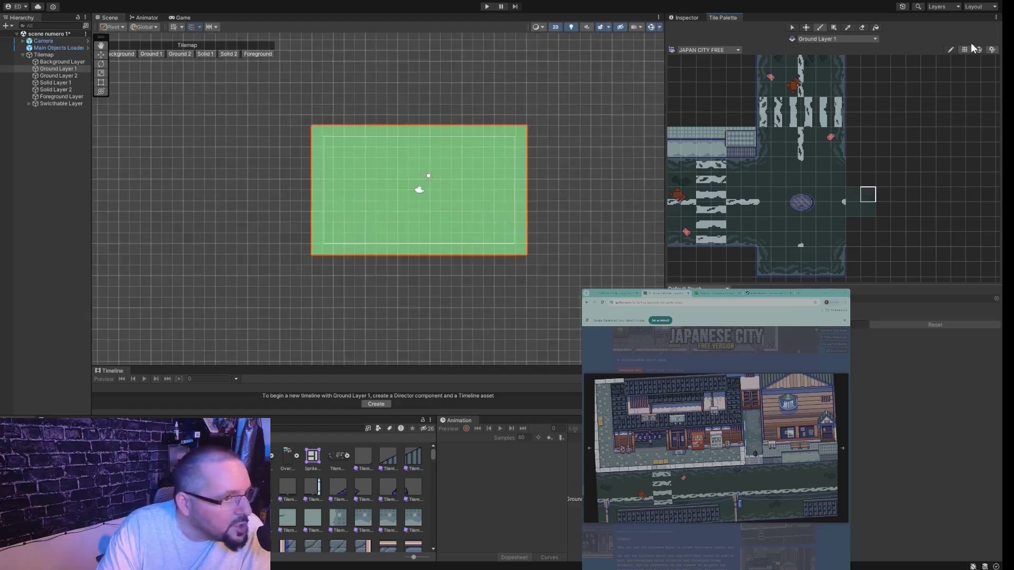
left_click(836, 28)
scroll(293, 95, "down", 1)
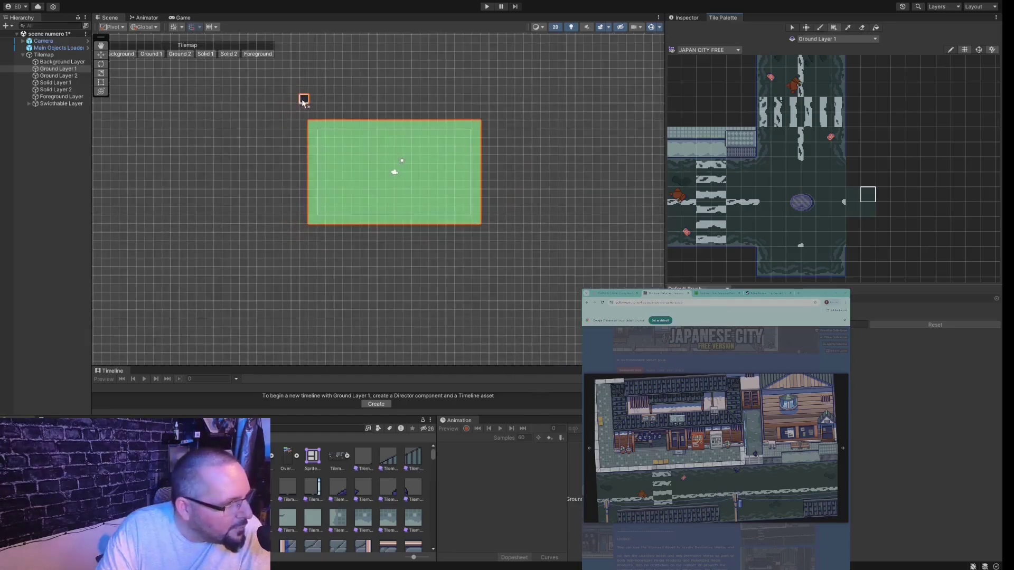
middle_click_drag(303, 98, 313, 133)
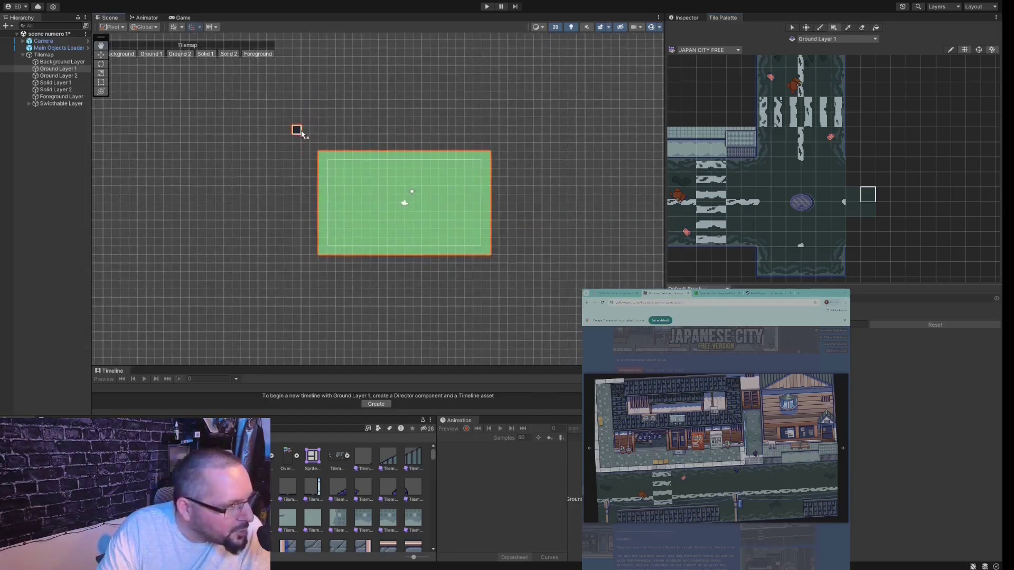
left_click_drag(301, 131, 512, 280)
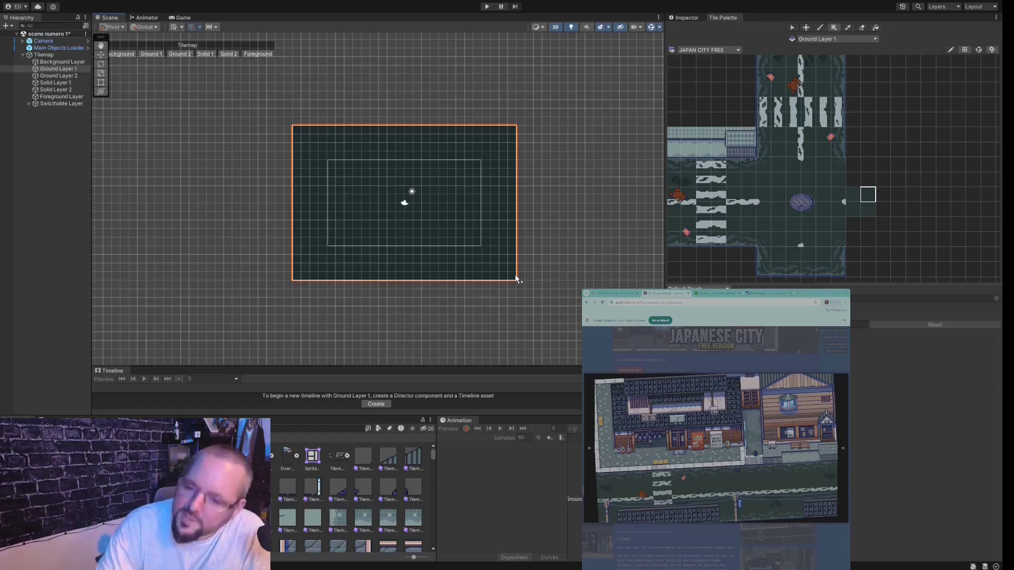
left_click_drag(515, 274, 515, 273)
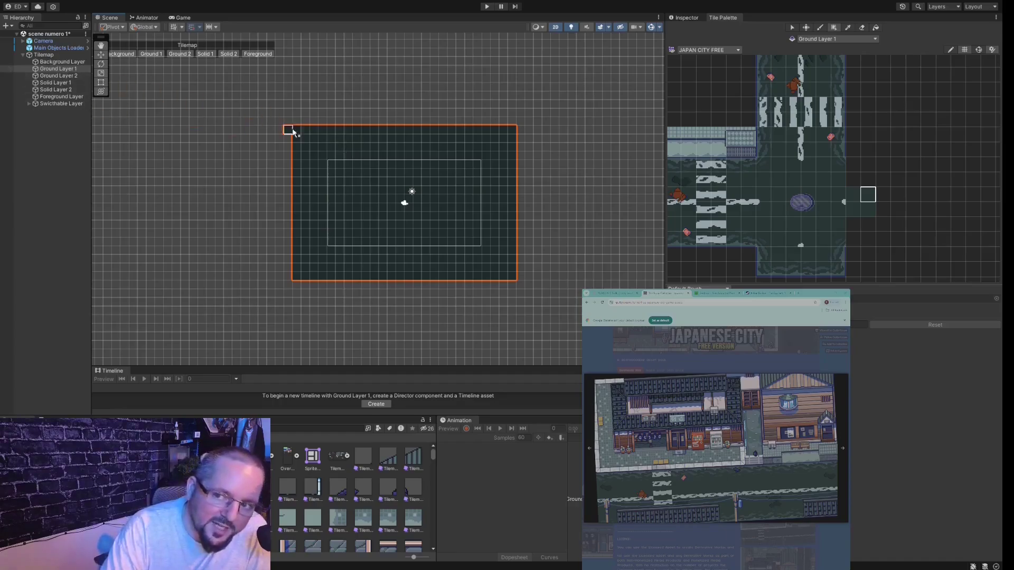
- Go through the tilemap layers from Ground Layer 2 to Foreground Layer and make Ground Layer 1 active again
left_click(54, 76)
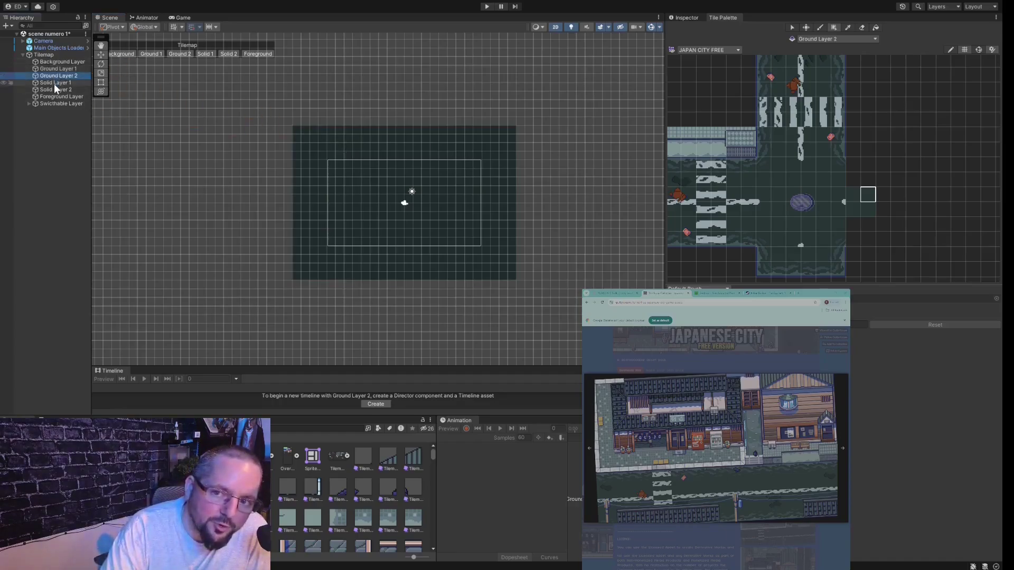
left_click(54, 83)
left_click(56, 90)
left_click(65, 96)
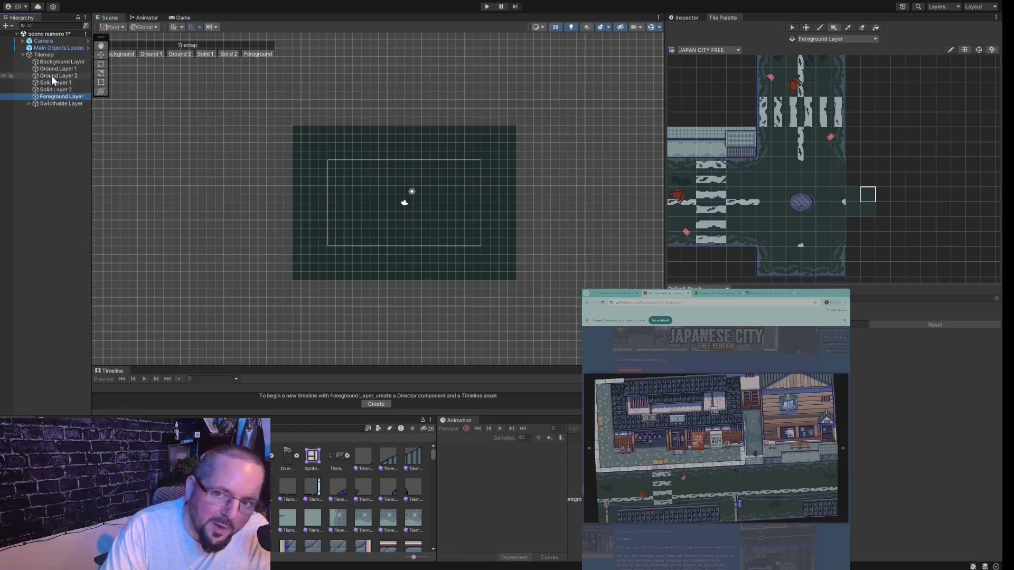
left_click(52, 75)
left_click(51, 67)
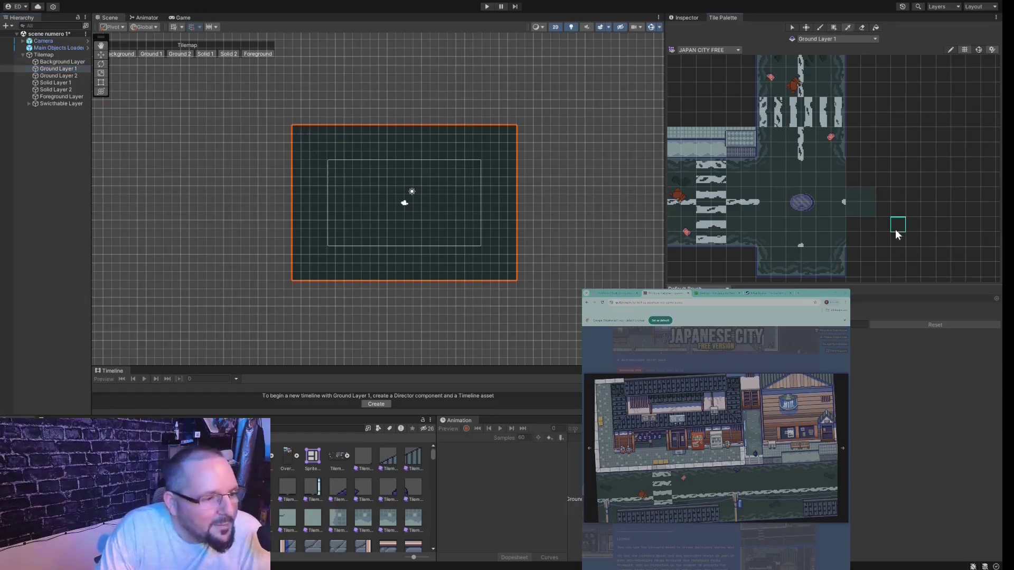
- Paint a horizontal road across the full width of the asphalt's lower edge with the 2 by 6 tile clean road section
scroll(784, 232, "down", 2)
middle_click_drag(783, 238, 833, 240)
scroll(832, 240, "up", 2)
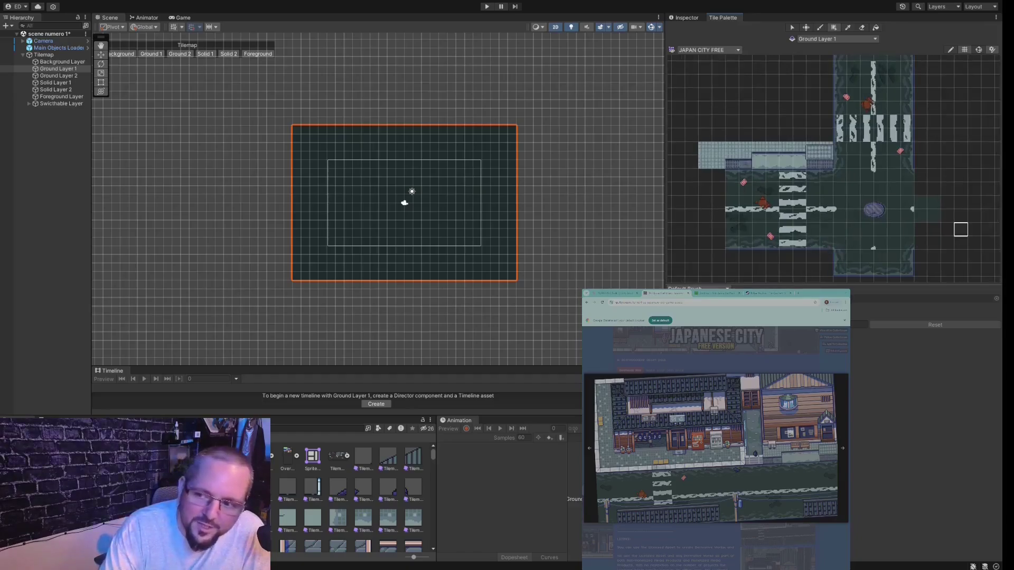
scroll(836, 172, "down", 1)
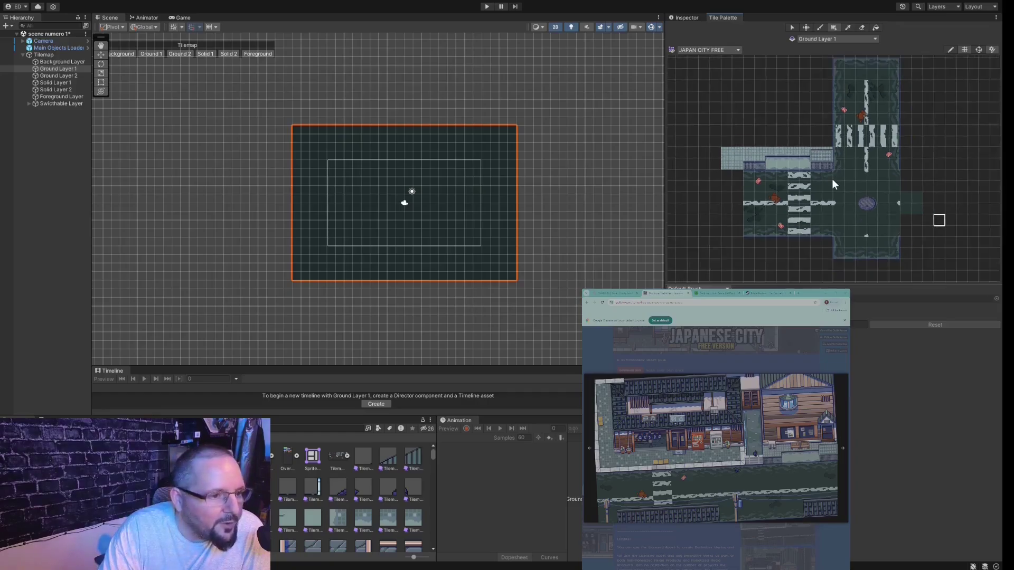
scroll(832, 182, "up", 1)
left_click_drag(834, 182, 820, 238)
scroll(483, 233, "up", 1)
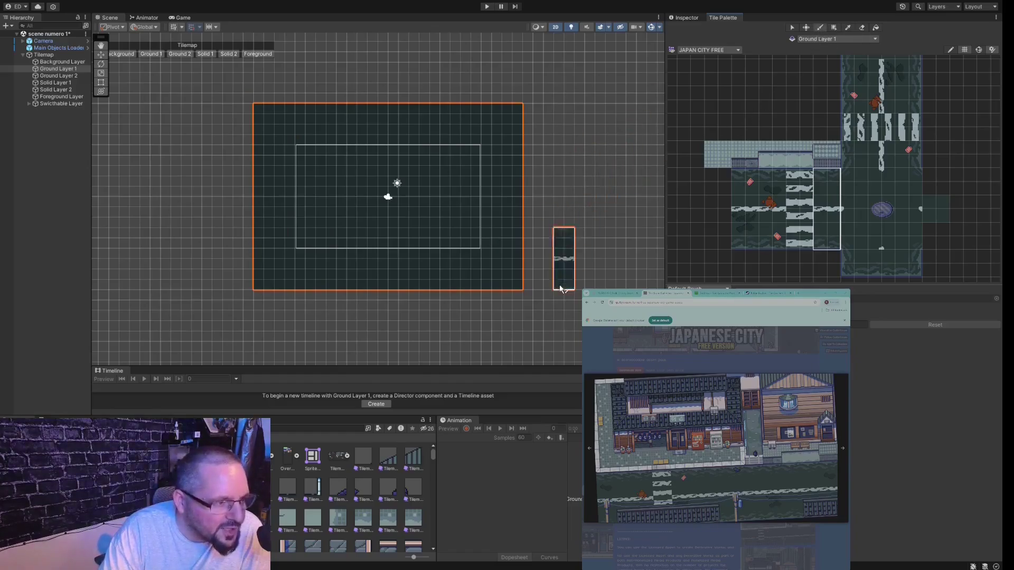
scroll(430, 248, "up", 2)
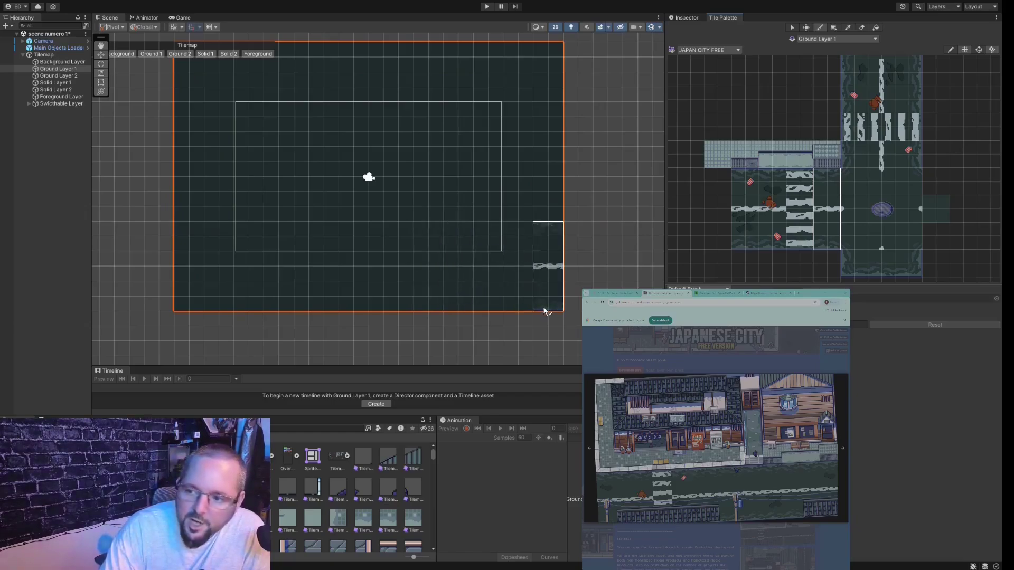
mouse_move(544, 311)
left_mouse_down()
mouse_move(482, 296)
mouse_move(341, 294)
mouse_move(299, 305)
mouse_move(181, 292)
left_mouse_up()
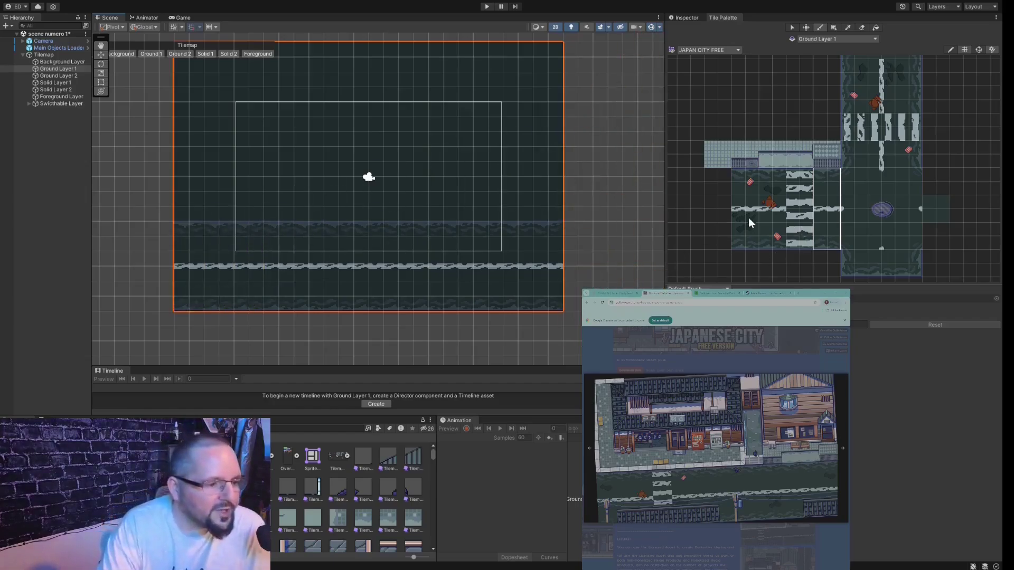
- Stamp the two littered 2 by 6 tile road sections onto the horizontal road, one near each end
left_click_drag(737, 247, 744, 172)
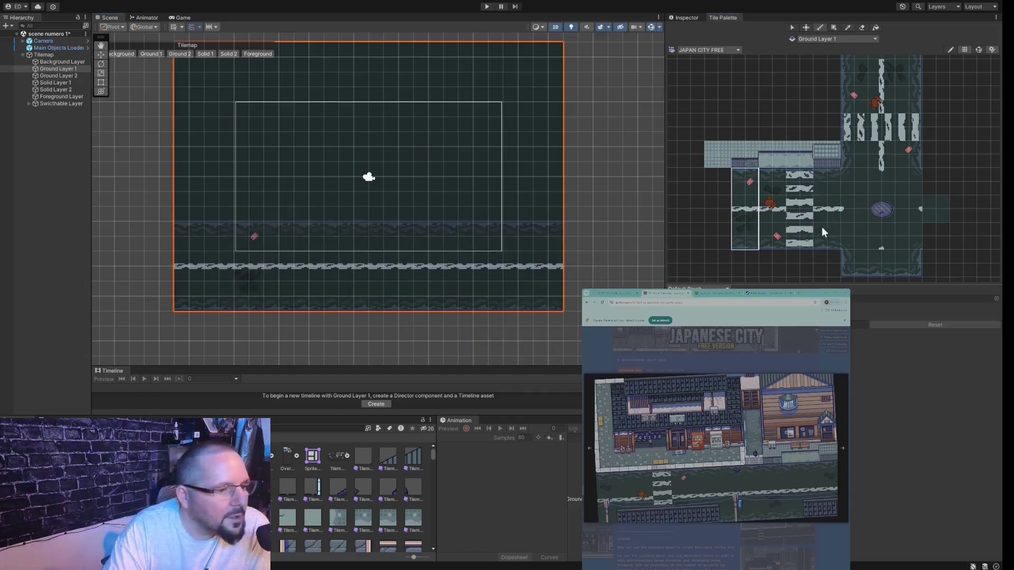
left_click_drag(772, 244, 767, 185)
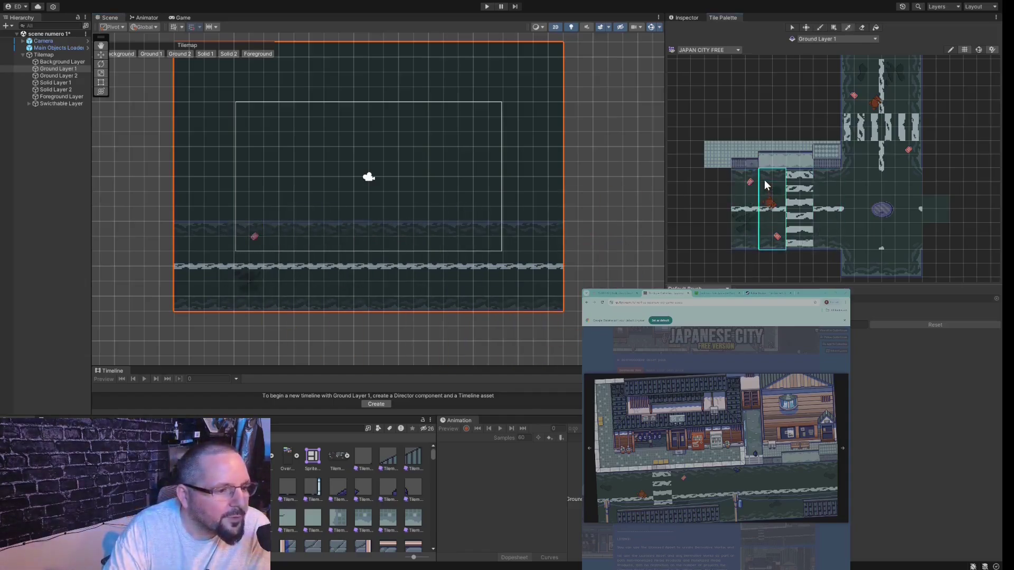
left_click(505, 239)
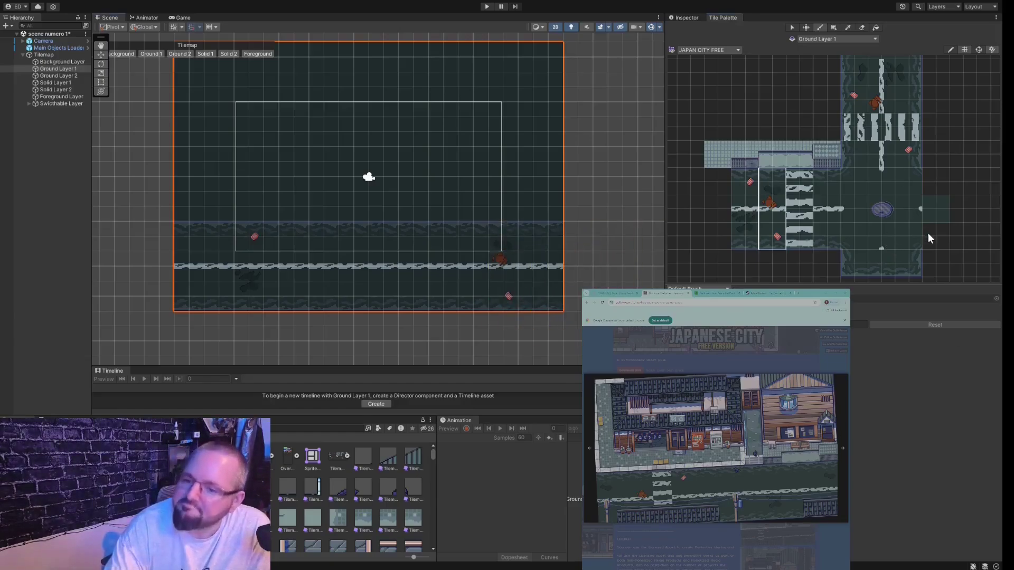
- Stamp the 6 by 11 tile vertical road with the crosswalk so it joins the horizontal road from above
middle_click_drag(924, 184, 856, 225)
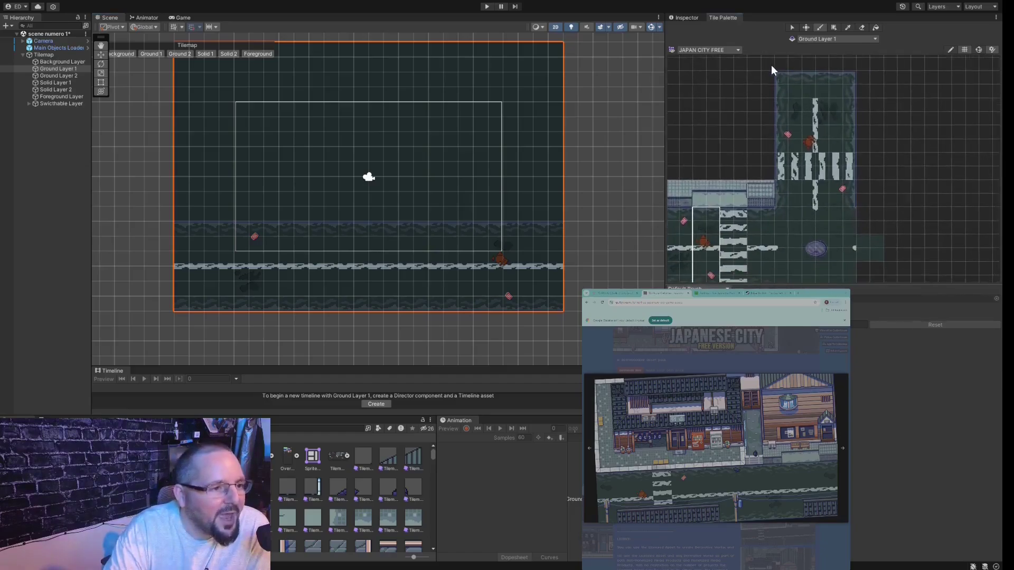
left_click_drag(776, 74, 849, 214)
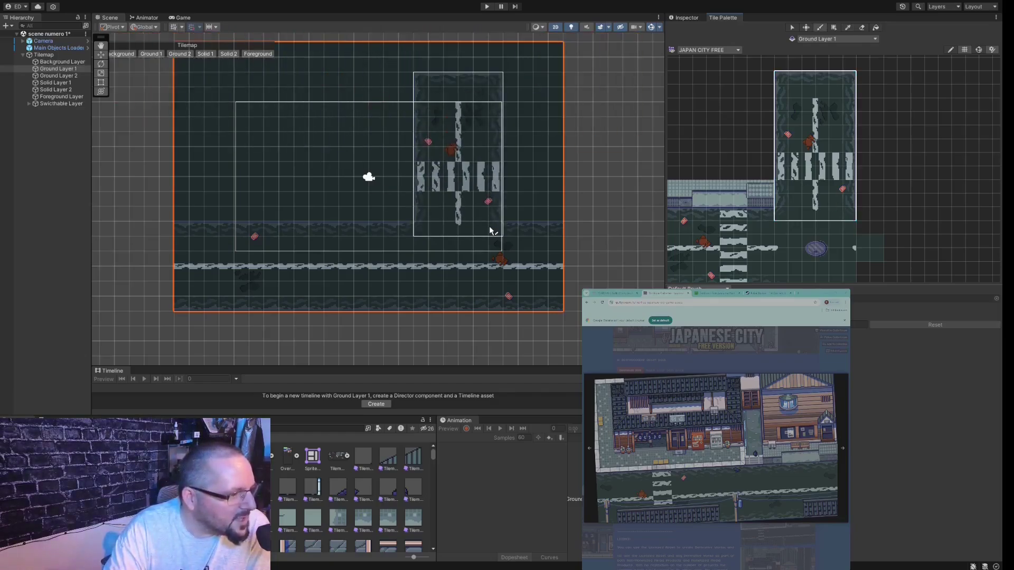
left_click(490, 228)
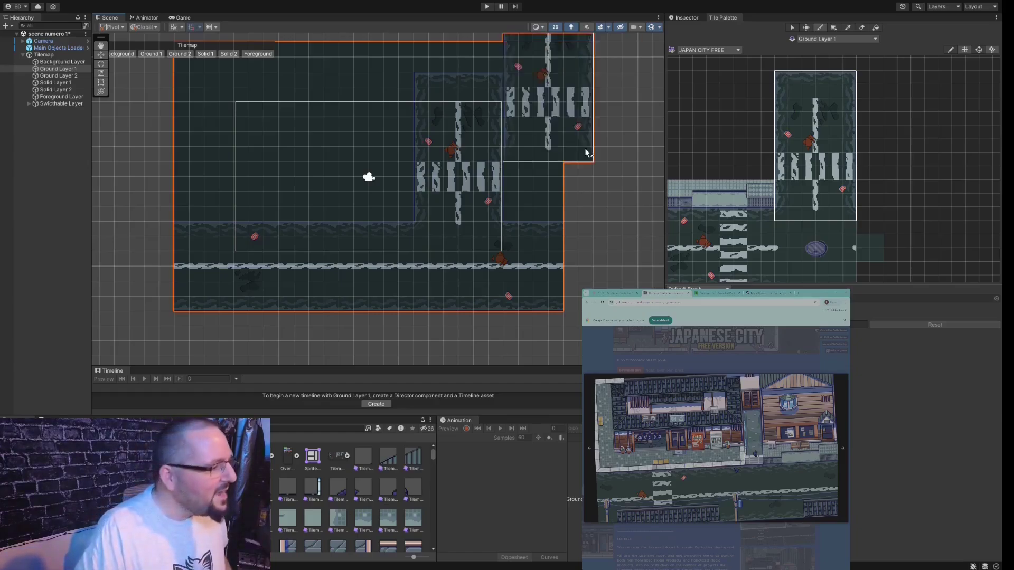
- Place the 4 by 5 tile manhole section at the junction of the vertical and horizontal roads
scroll(345, 148, "down", 4)
middle_click_drag(529, 231, 564, 272)
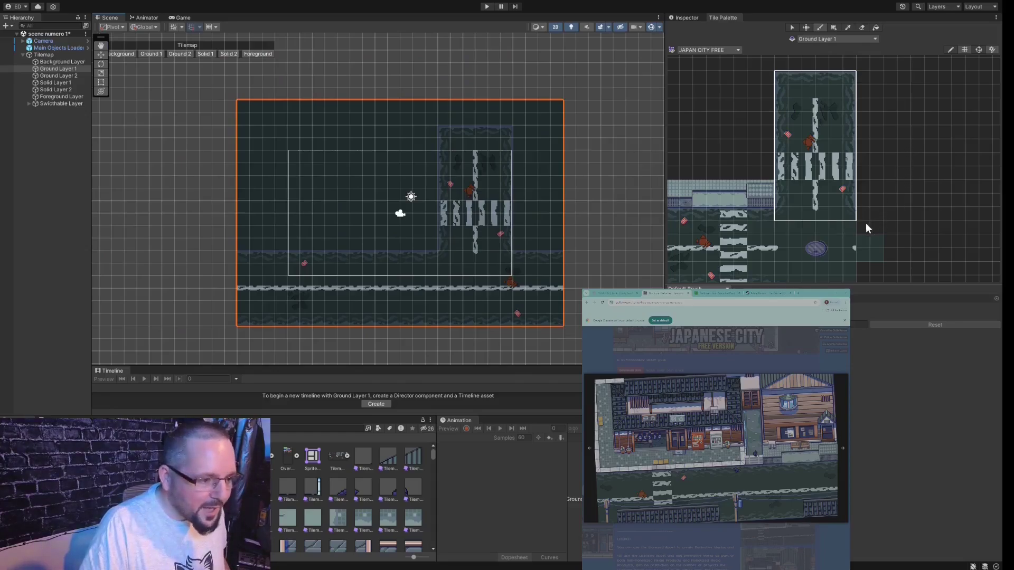
scroll(795, 219, "down", 3)
scroll(770, 240, "up", 2)
middle_click_drag(764, 216, 814, 189)
scroll(815, 189, "up", 2)
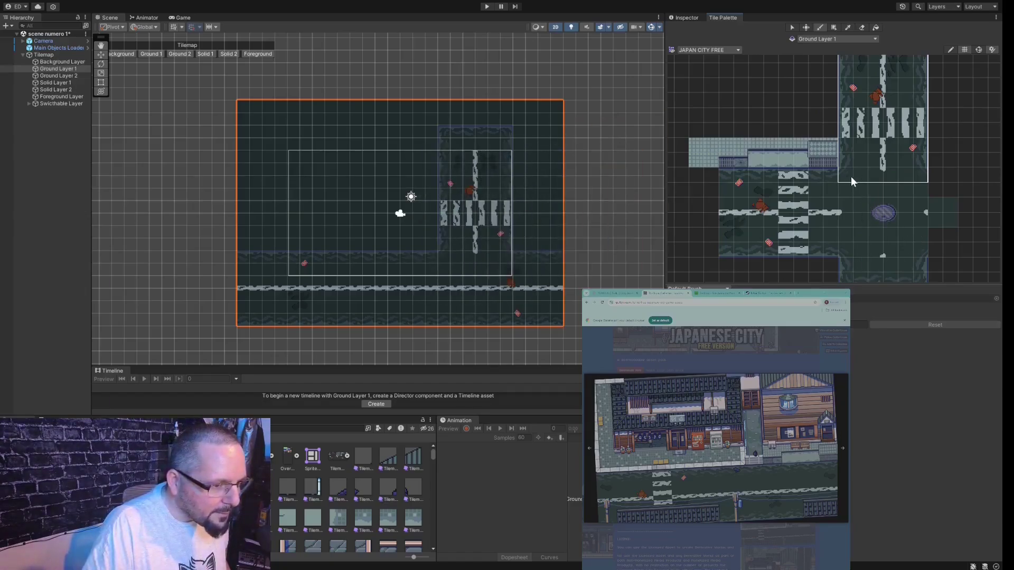
left_click_drag(852, 176, 909, 230)
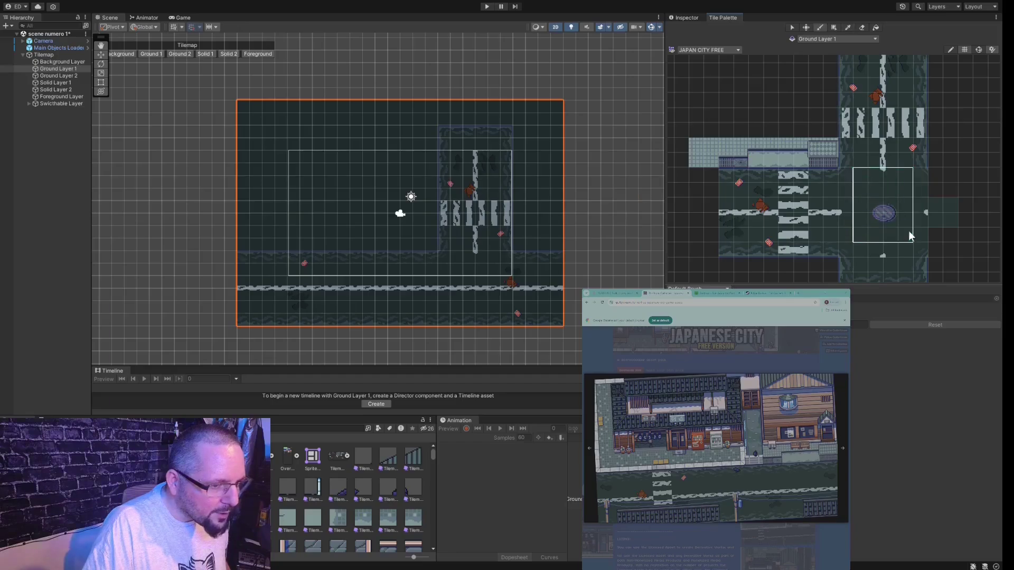
left_click(496, 316)
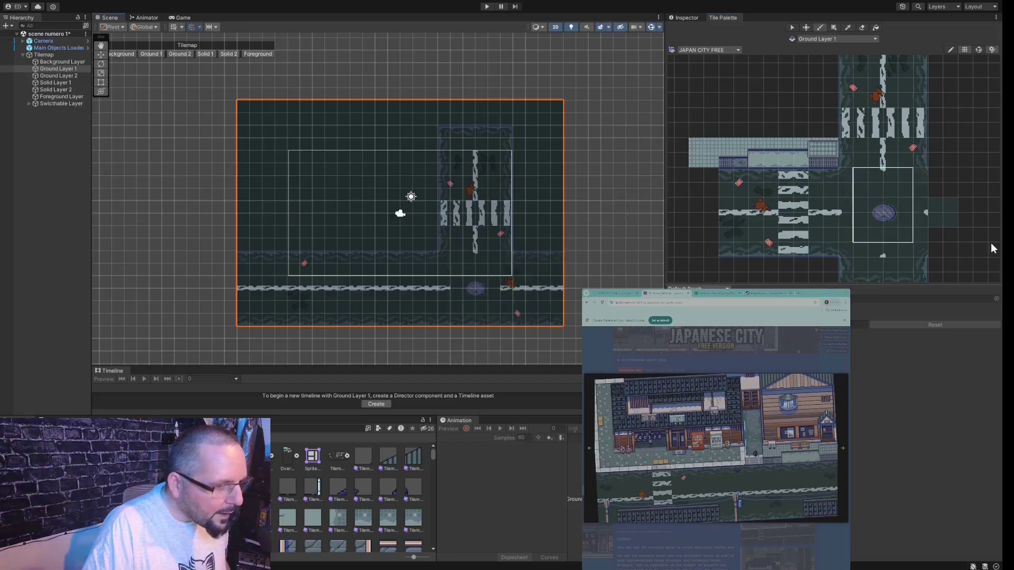
- Add the 1 by 2 tile centre-line ends on both sides of the manhole
left_click(846, 215)
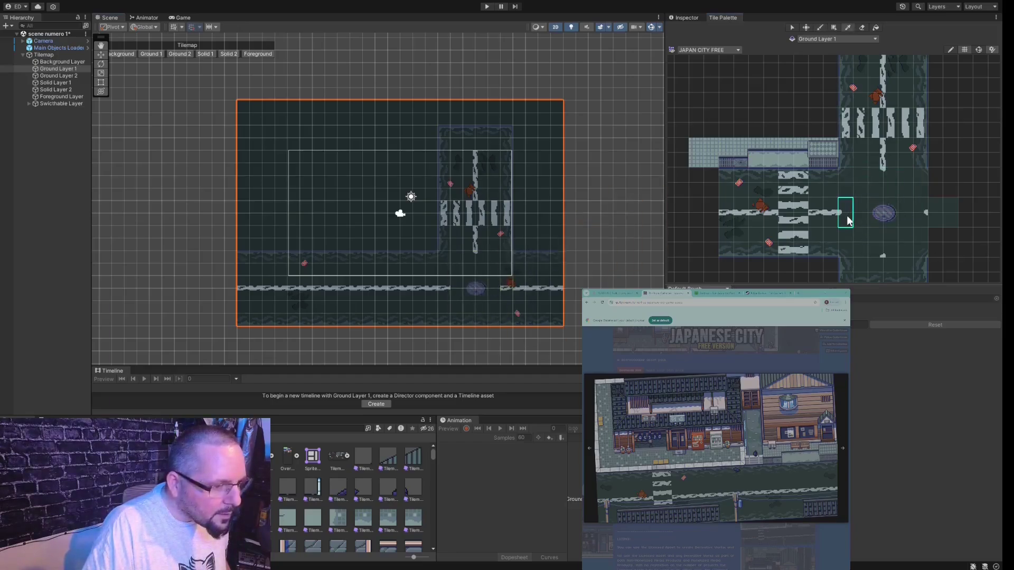
left_click(453, 299)
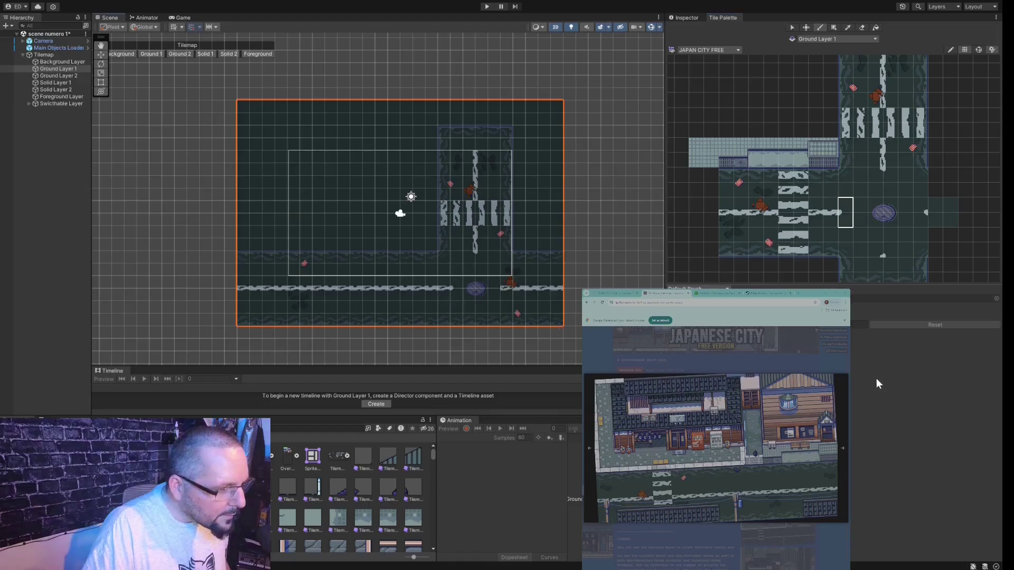
left_click(923, 214)
left_click(496, 294)
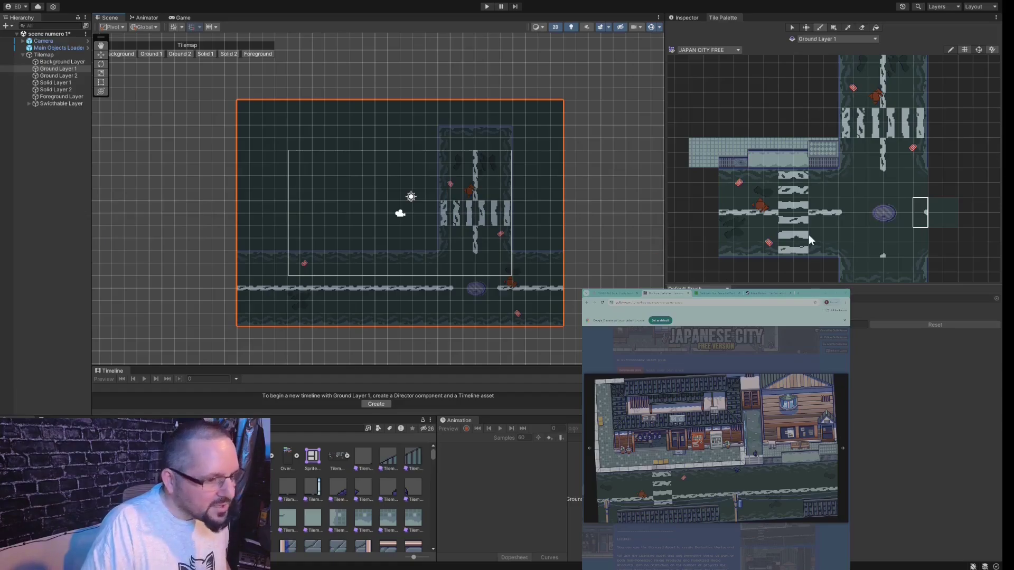
- Preview the 10 by 2 tile pale paving strip above the horizontal road on Ground Layer 1
scroll(824, 201, "up", 2)
key("i")
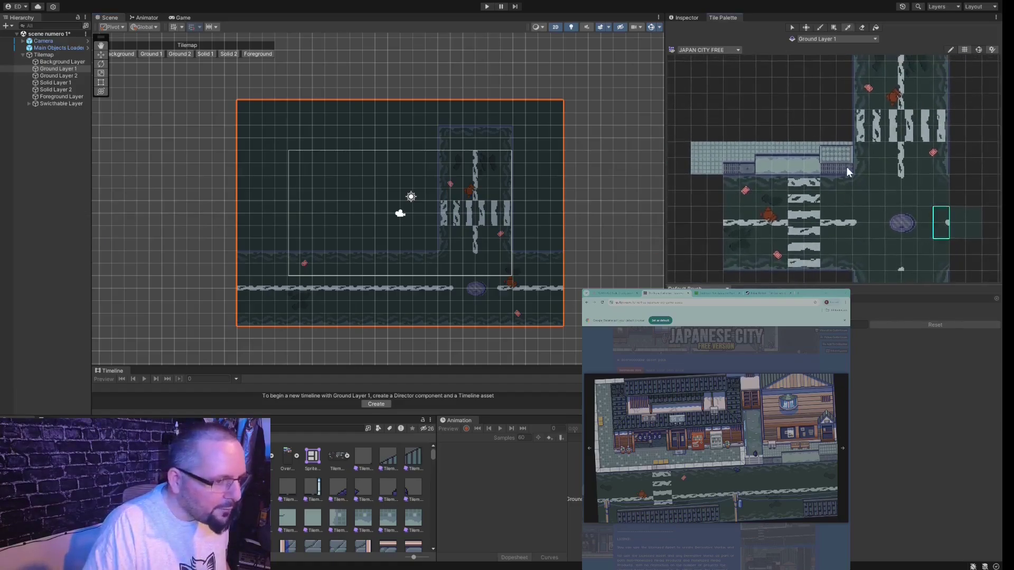
left_click_drag(847, 167, 723, 156)
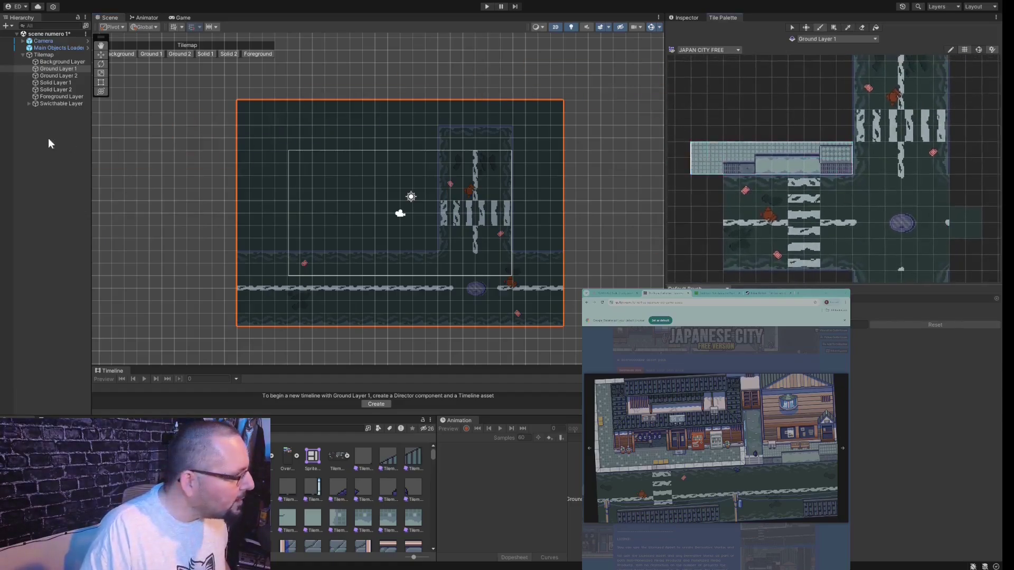
scroll(322, 223, "up", 2)
scroll(323, 228, "up", 1)
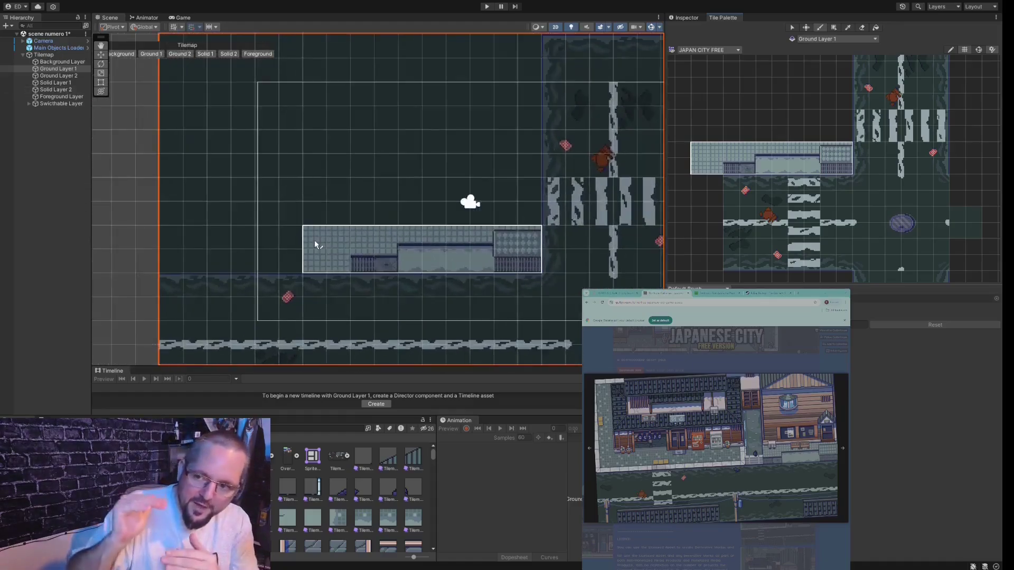
- Compare how the transparent area of a potted plant tile previews over the asphalt on Ground Layer 1 and Ground Layer 2
scroll(724, 237, "down", 3)
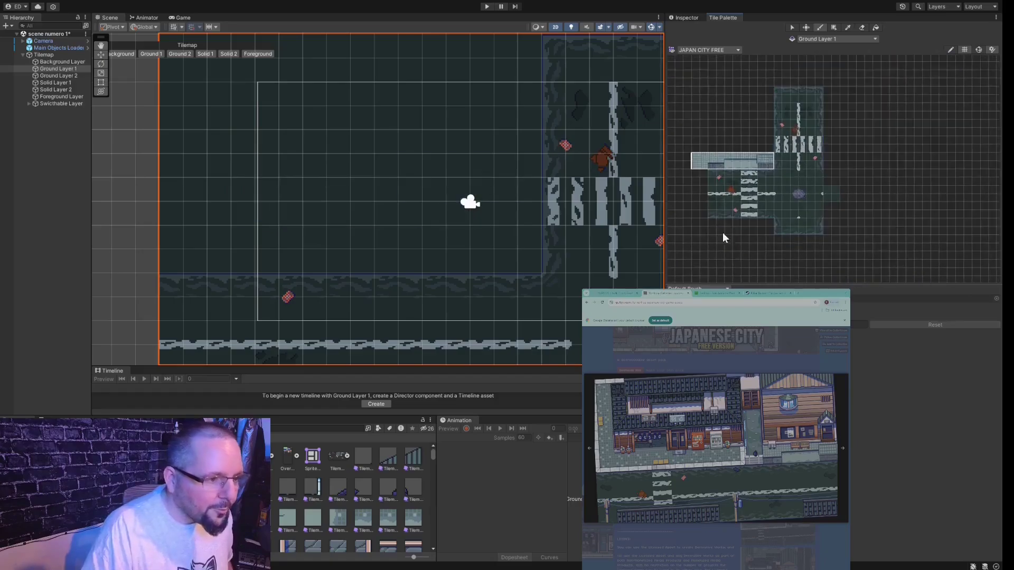
scroll(724, 237, "down", 2)
middle_click_drag(724, 238, 808, 271)
middle_click_drag(685, 119, 812, 161)
scroll(812, 160, "up", 4)
middle_click_drag(681, 227, 809, 165)
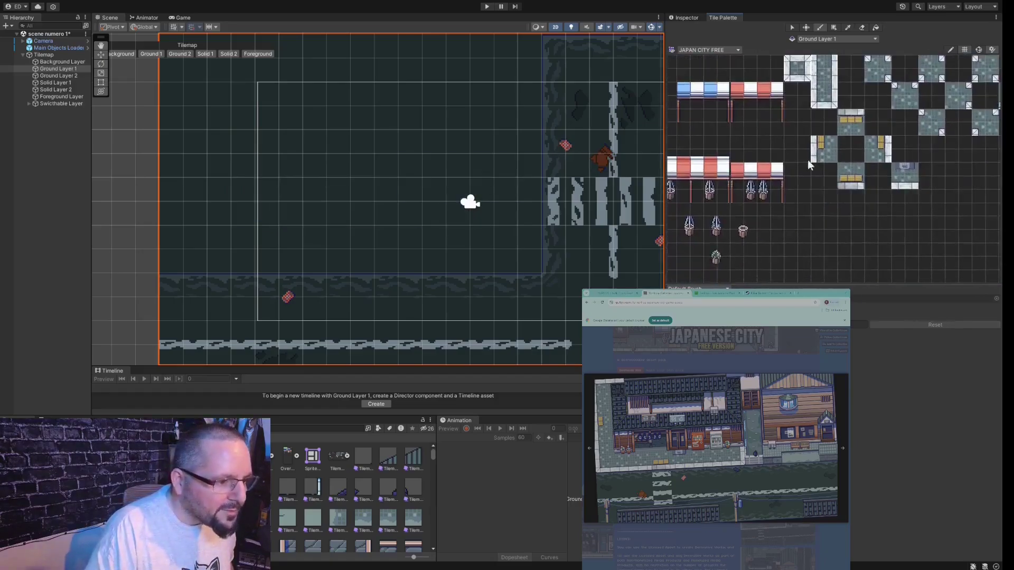
scroll(767, 206, "up", 4)
left_click(755, 202)
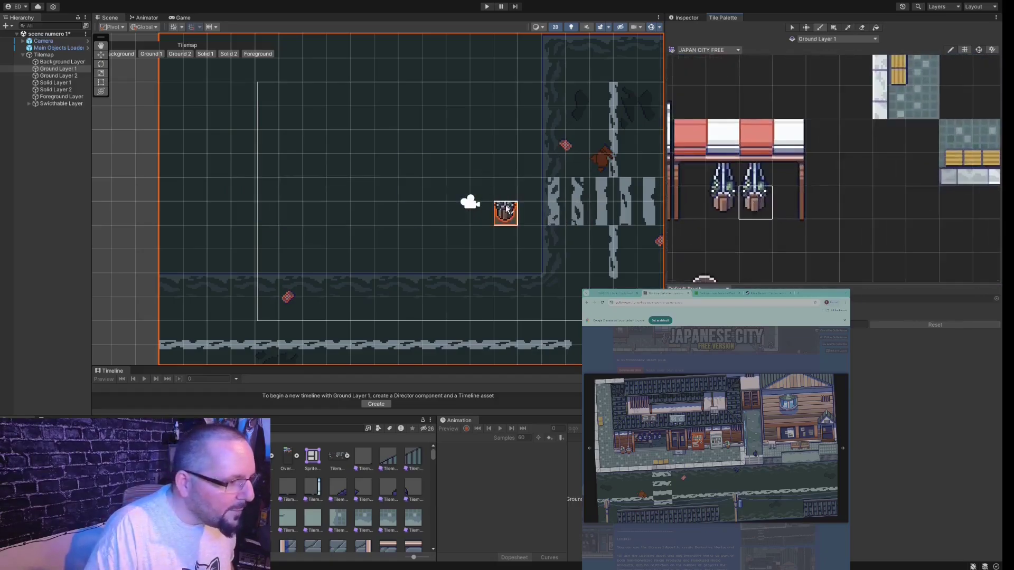
scroll(389, 216, "up", 5)
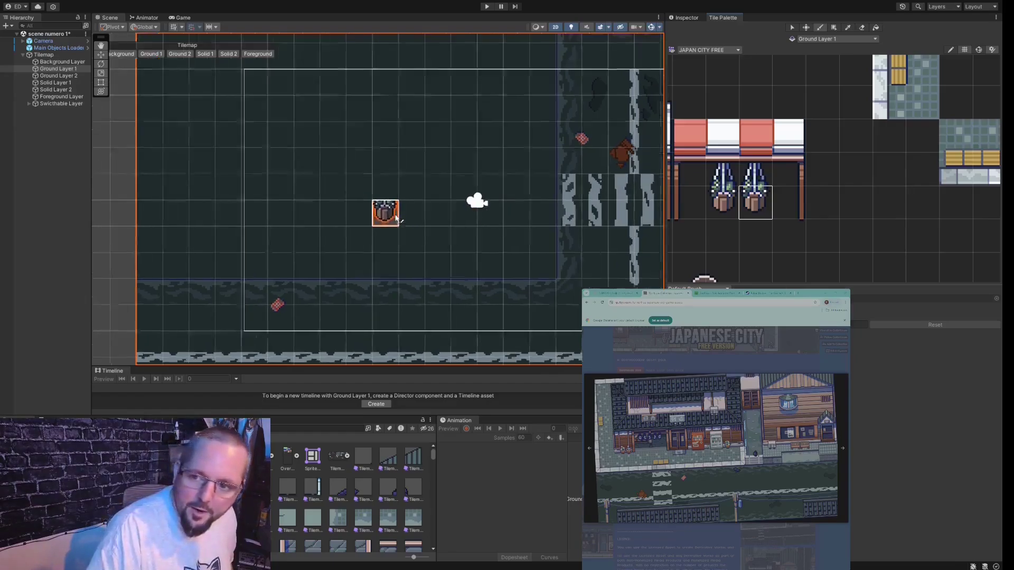
scroll(387, 229, "up", 2)
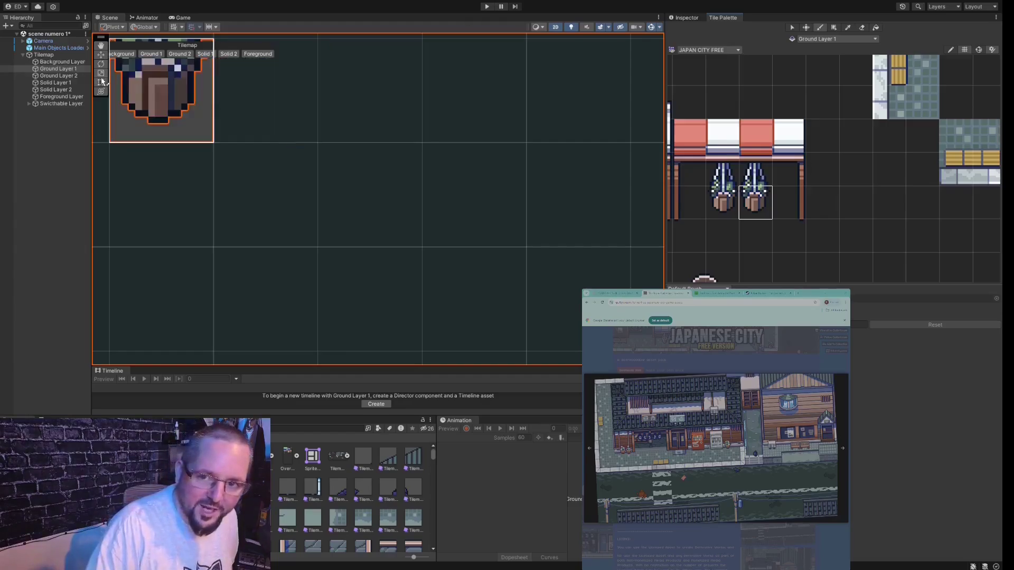
left_click(52, 75)
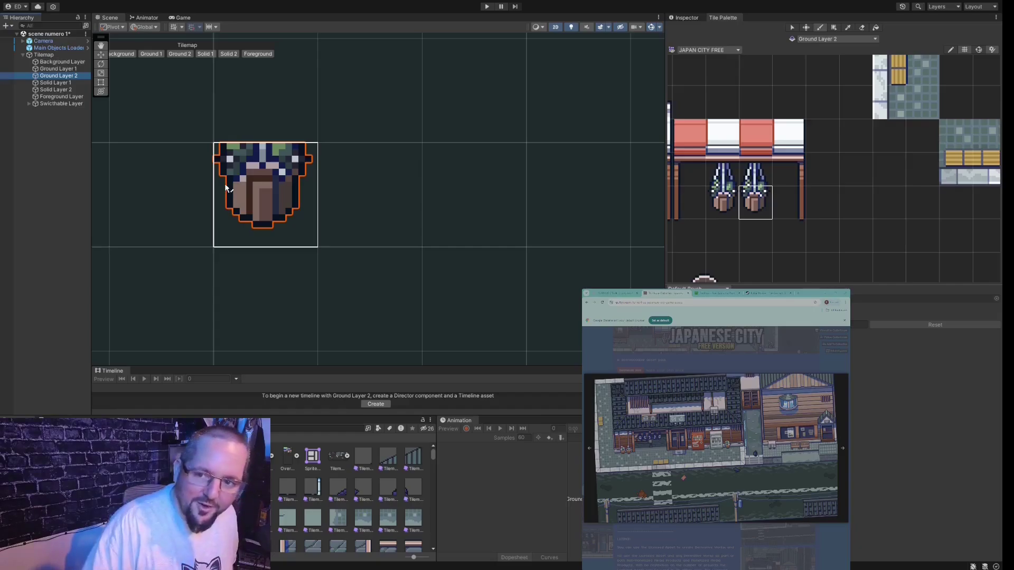
left_click(79, 68)
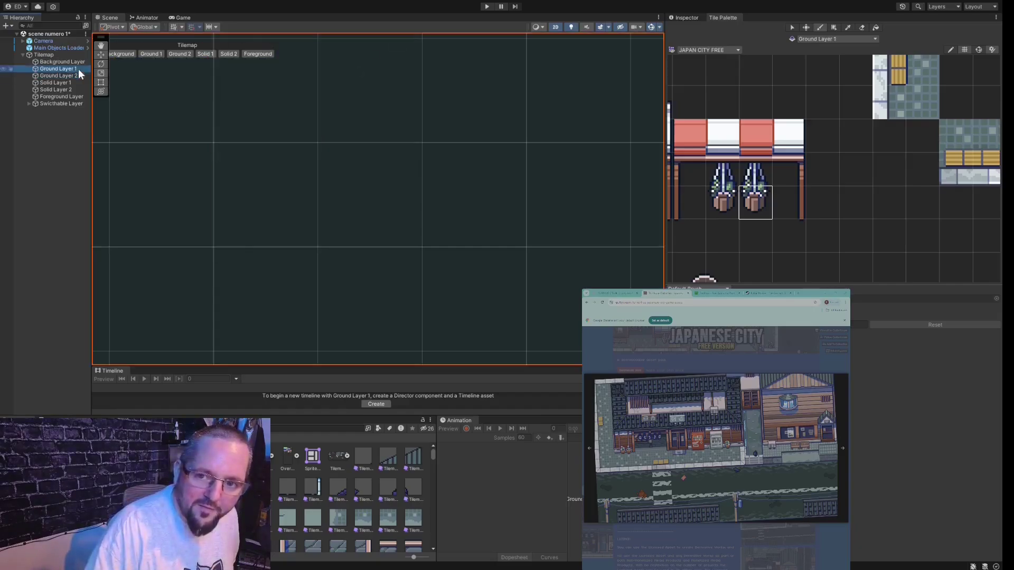
- Place the 10 by 2 tile pale paving strip directly above the horizontal road, against the vertical road's edge, on Ground Layer 1
left_click(807, 208)
scroll(794, 212, "down", 3)
scroll(351, 249, "down", 4)
scroll(399, 287, "down", 3)
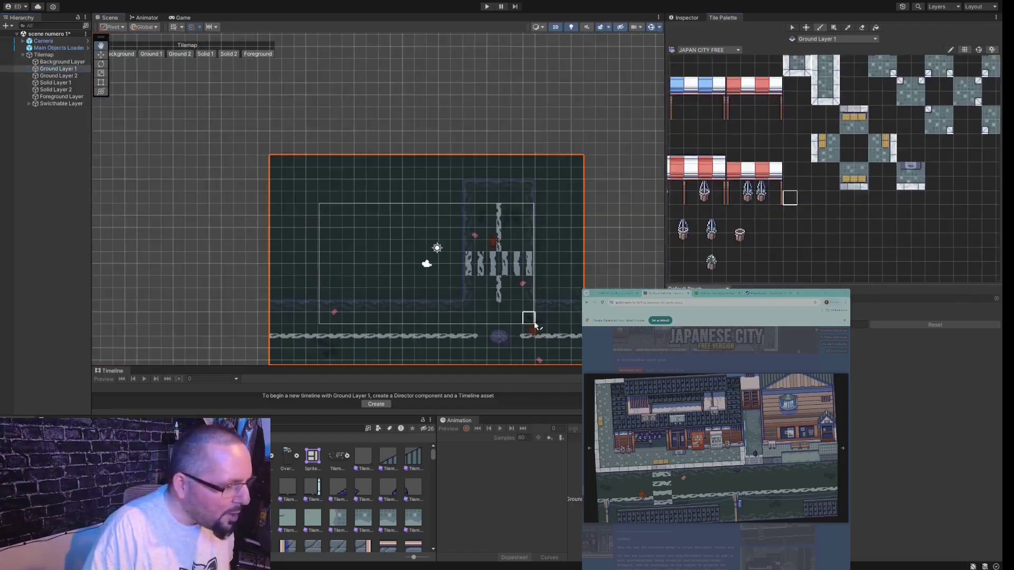
scroll(866, 185, "down", 4)
middle_click_drag(905, 258, 749, 219)
middle_click_drag(883, 193, 845, 187)
scroll(840, 193, "up", 5)
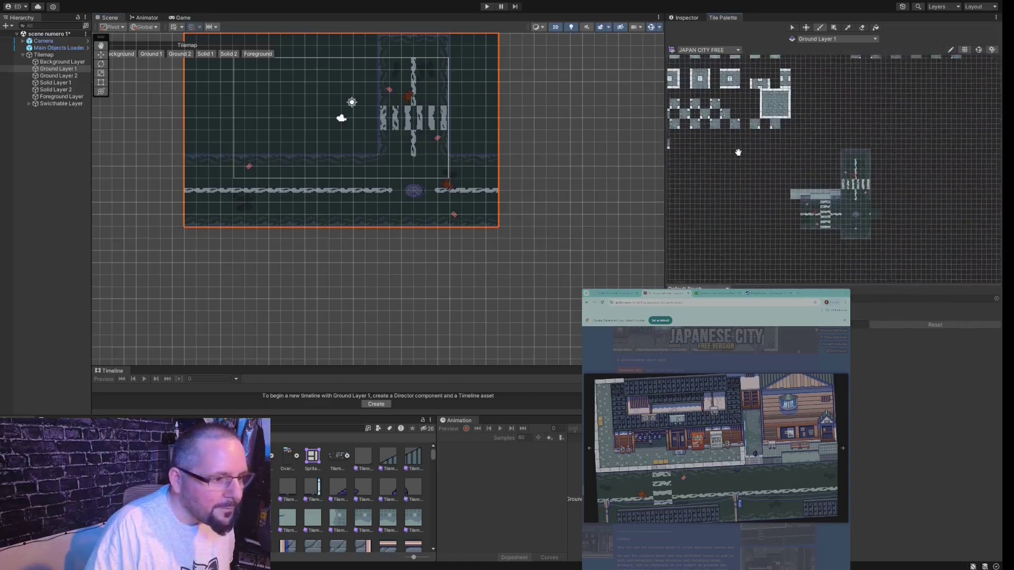
left_click_drag(844, 175, 720, 163)
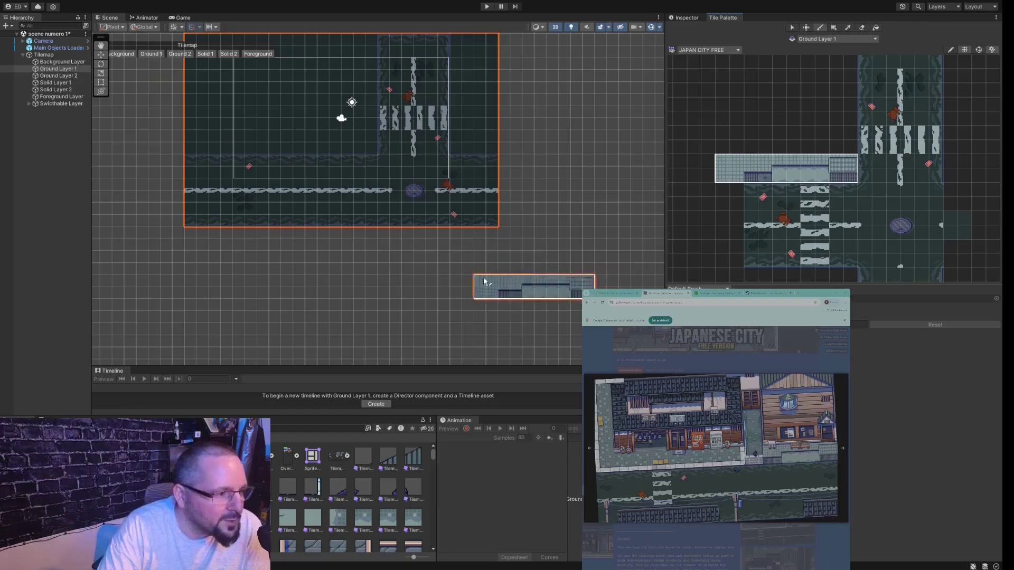
scroll(387, 290, "up", 5)
middle_click_drag(246, 240, 343, 365)
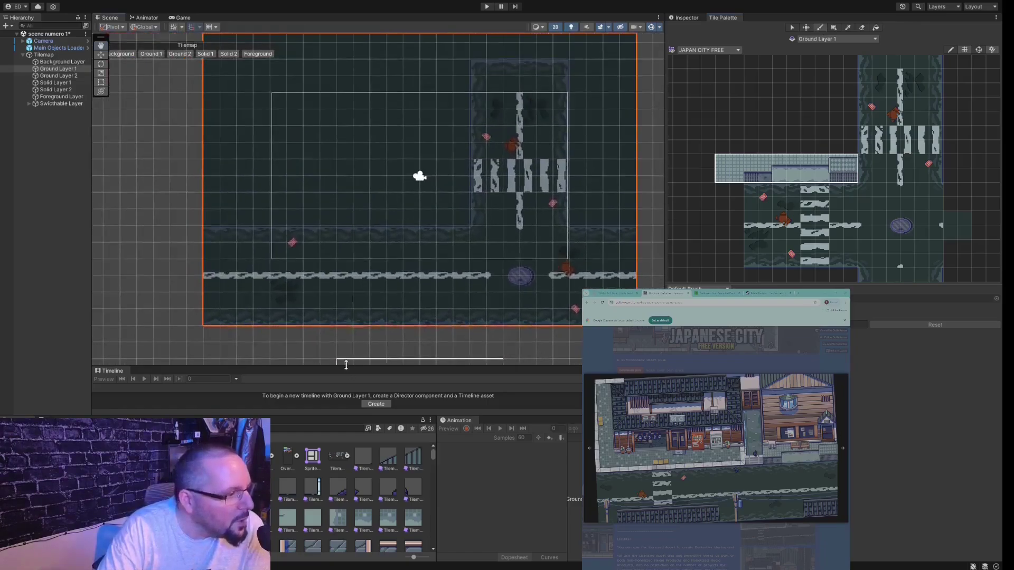
left_click(317, 211)
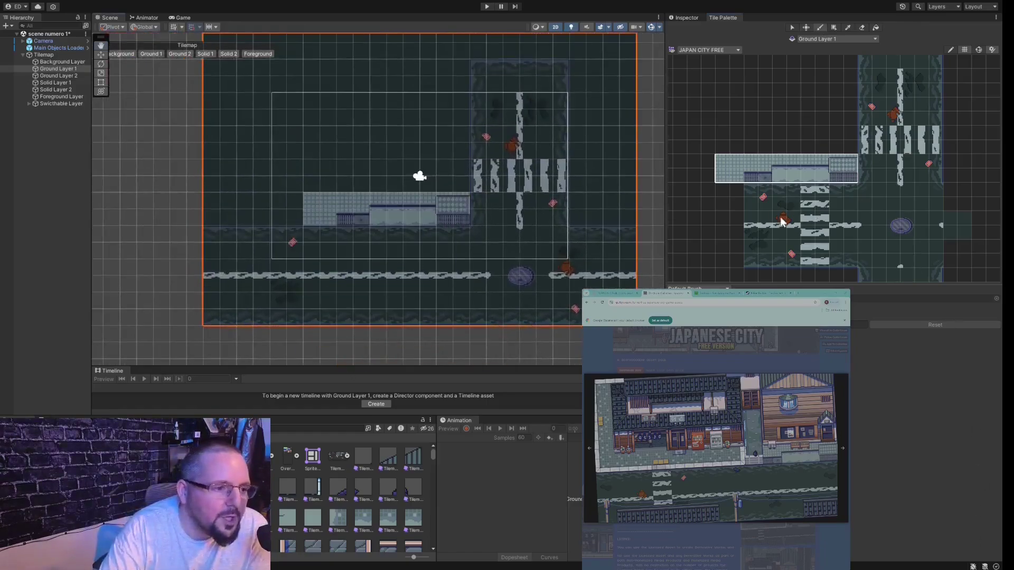
- Paint the paving strip's 2 by 2 tile railing block on Solid Layer 1, over the same block beside the vertical road
left_click(709, 218)
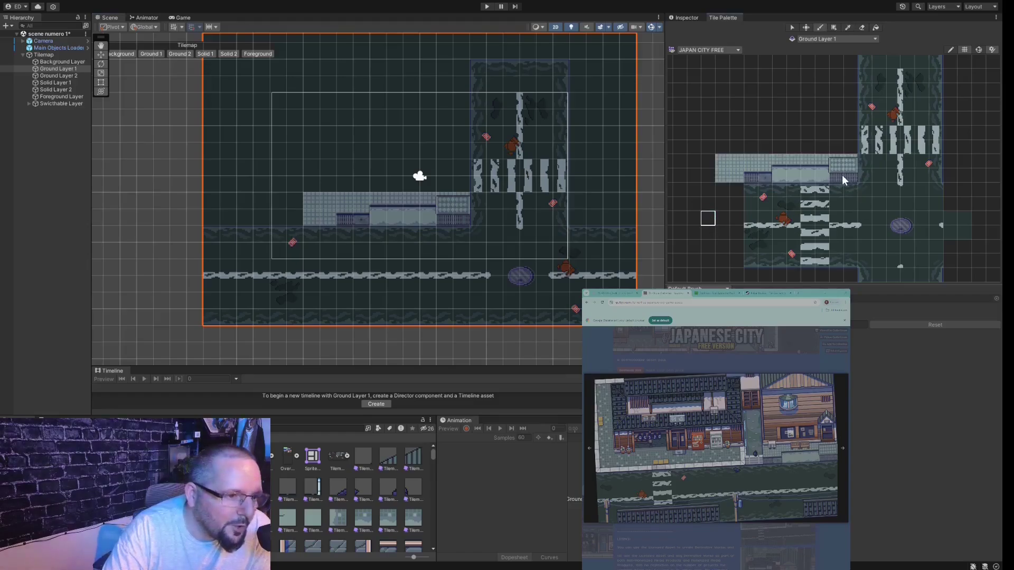
left_click_drag(842, 175, 851, 167)
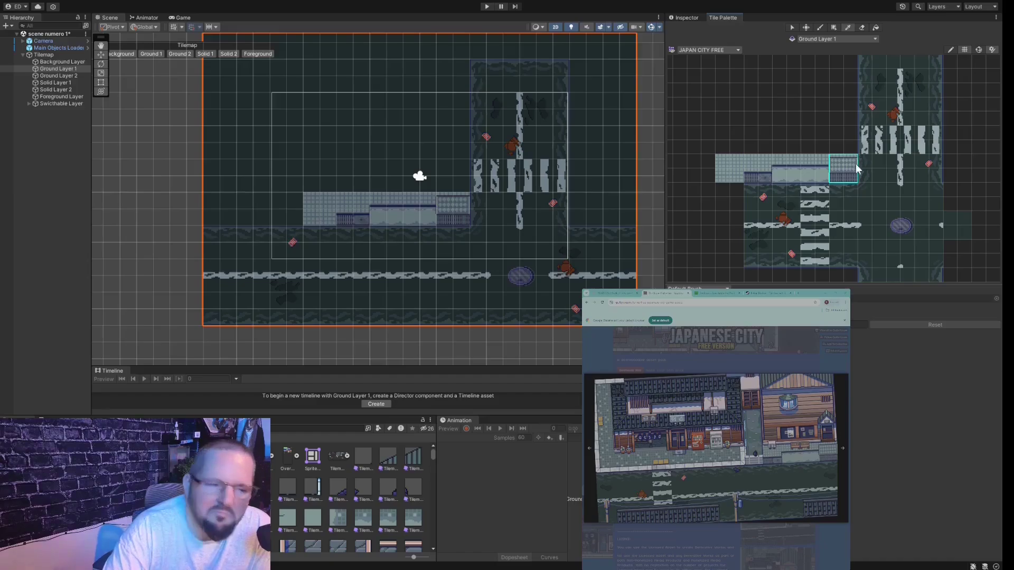
left_click_drag(855, 163, 855, 167)
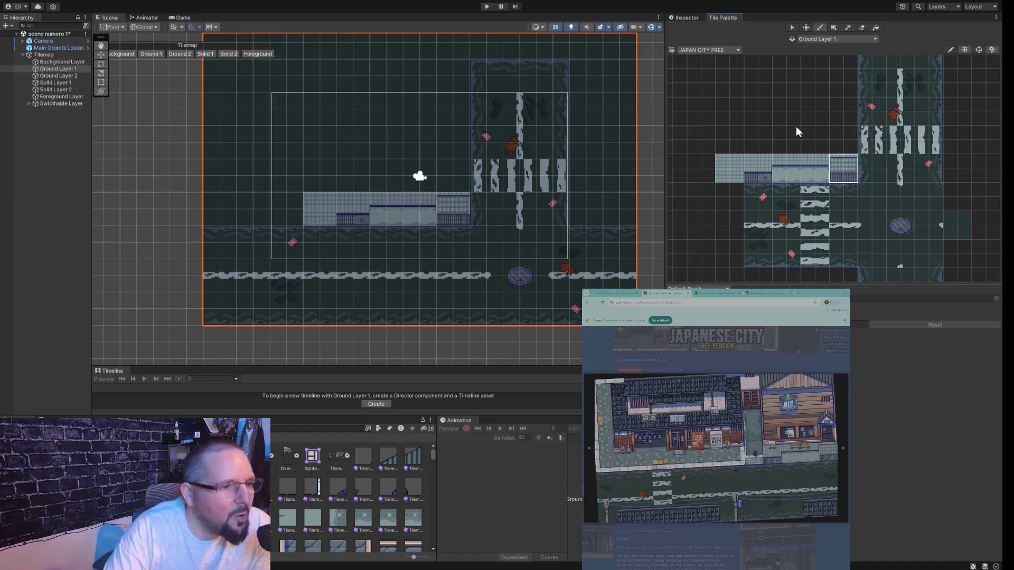
left_click(53, 83)
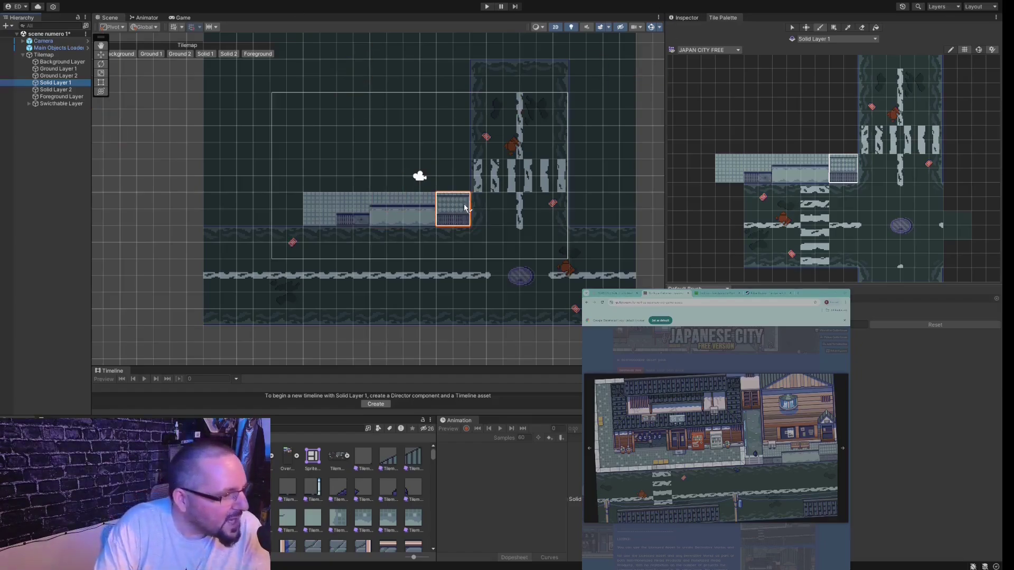
scroll(443, 201, "down", 2)
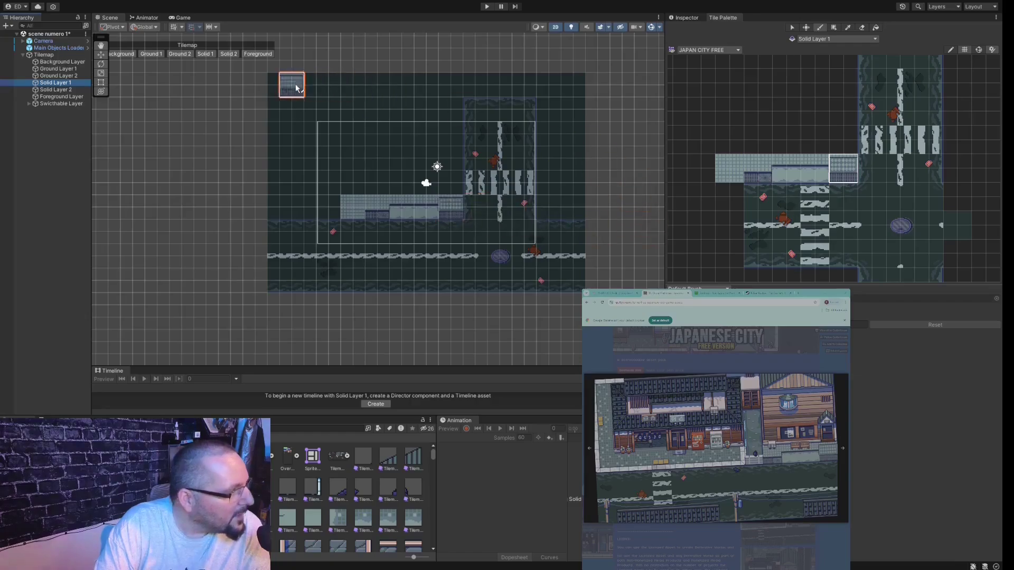
left_click(459, 206)
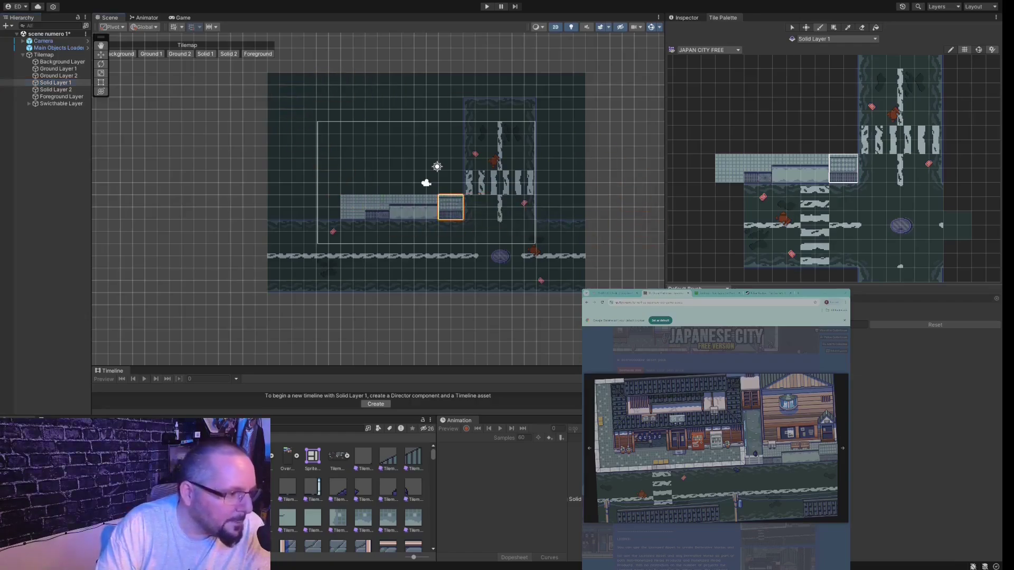
- Paint the 2 by 1 tile low railing on Solid Layer 1 over the paving strip, and compare it with Ground Layer 1
left_click(757, 176)
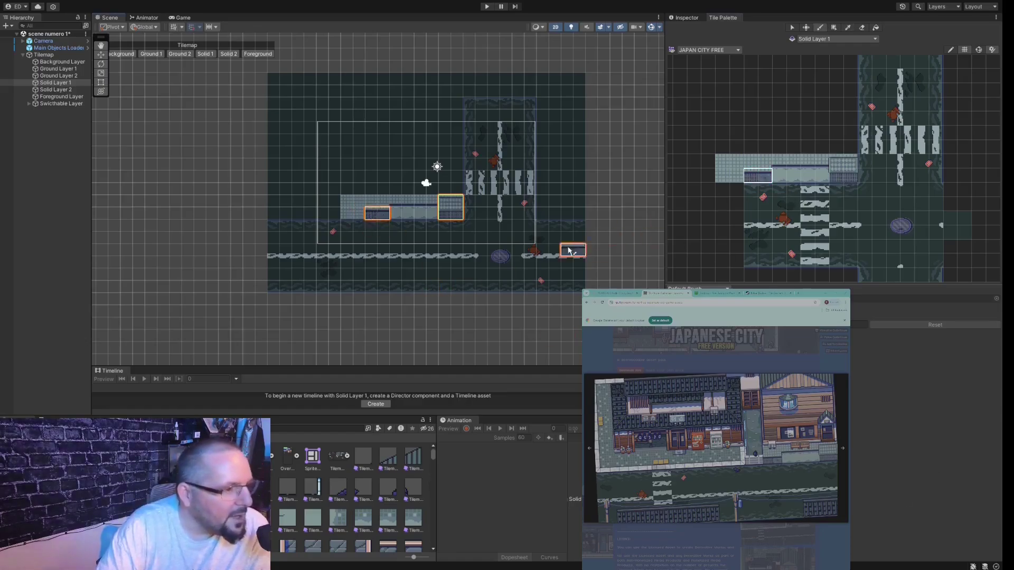
left_click(57, 69)
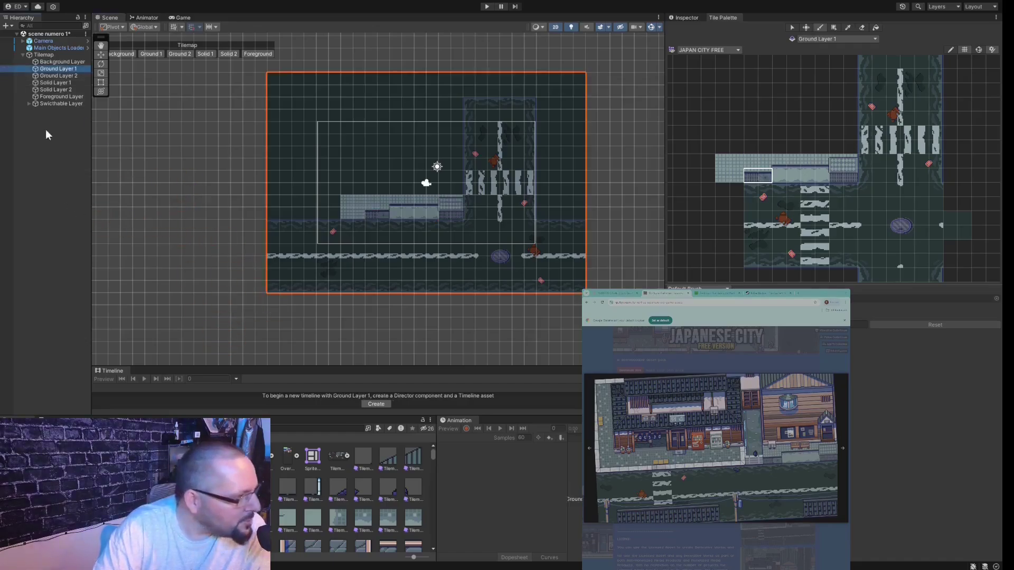
left_click(59, 83)
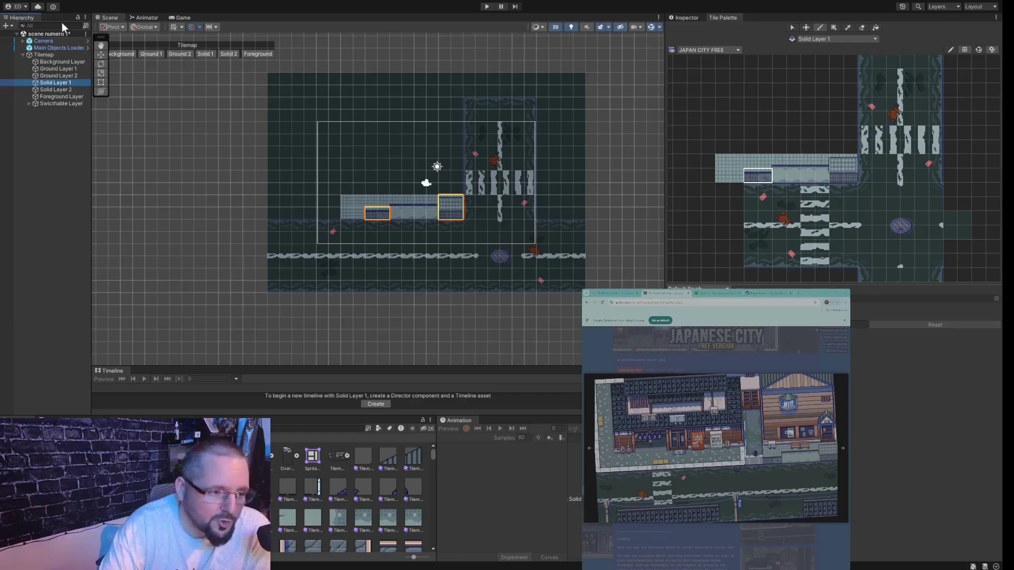
- Place the 12 by 6 tile section of the blue-roofed shop building directly above the paving strip on Solid Layer 1
scroll(927, 197, "down", 5)
scroll(866, 171, "up", 2)
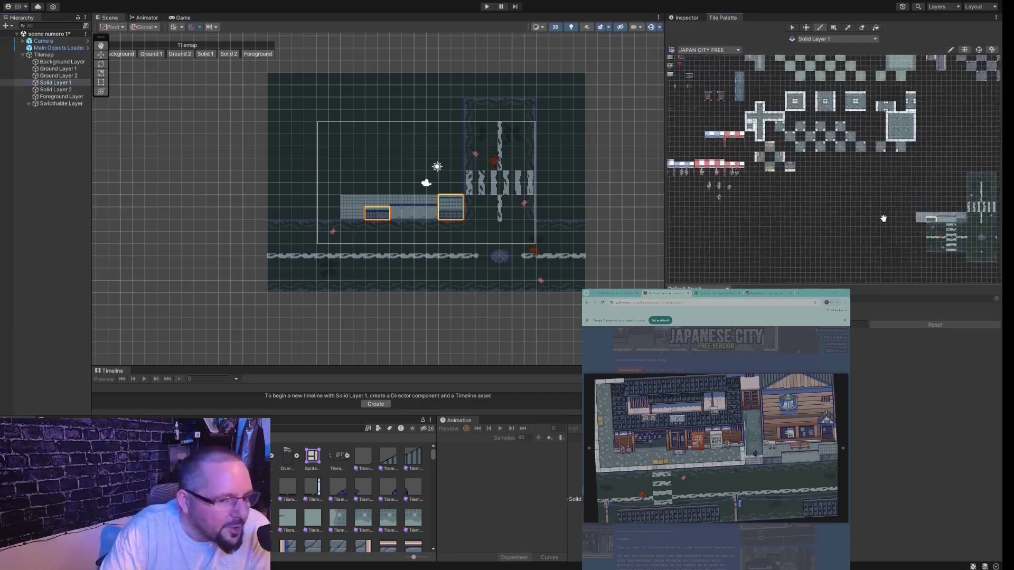
middle_click_drag(884, 215, 891, 197)
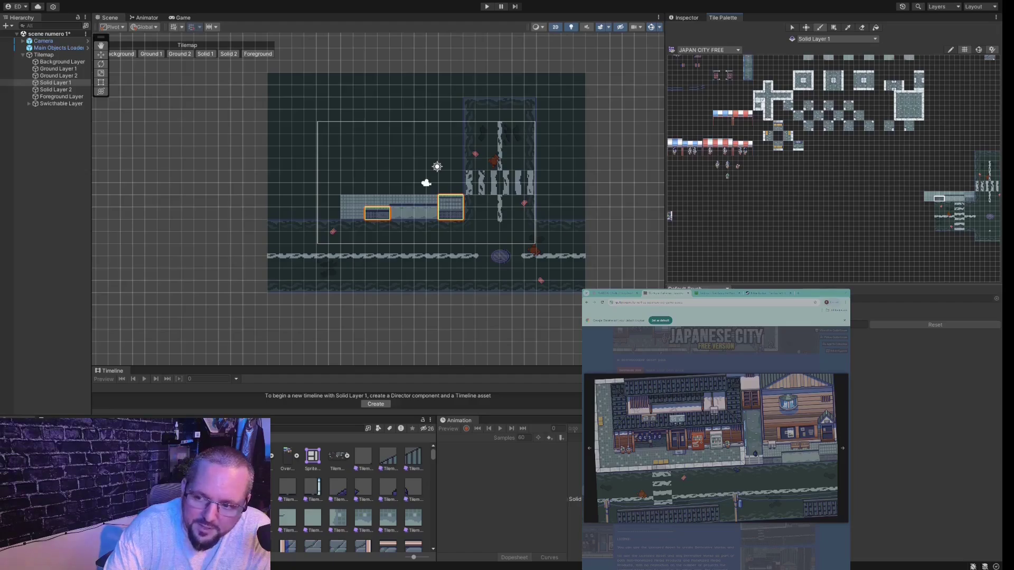
scroll(770, 162, "down", 1)
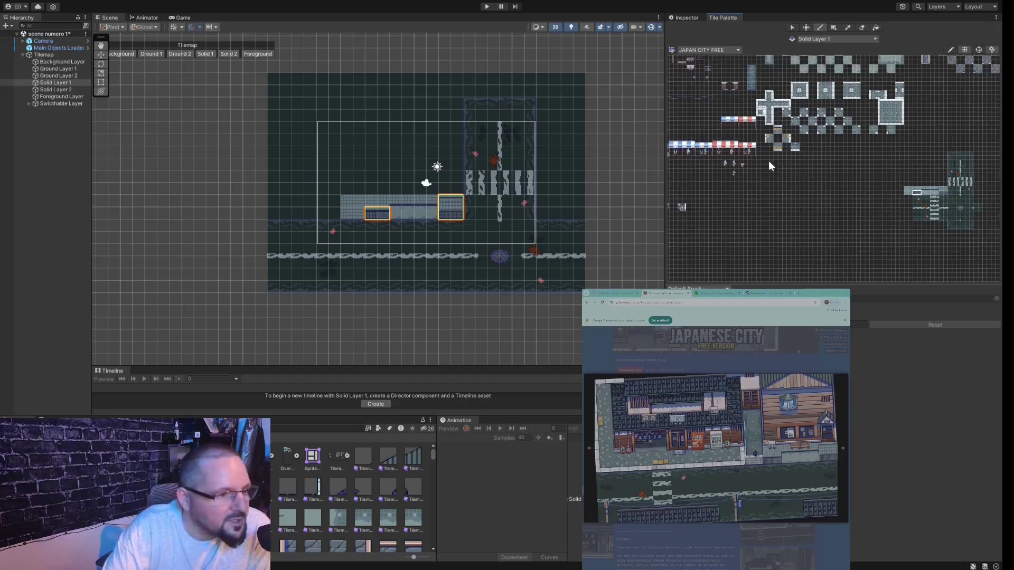
middle_click_drag(757, 145, 955, 189)
scroll(762, 192, "up", 3)
scroll(762, 191, "up", 2)
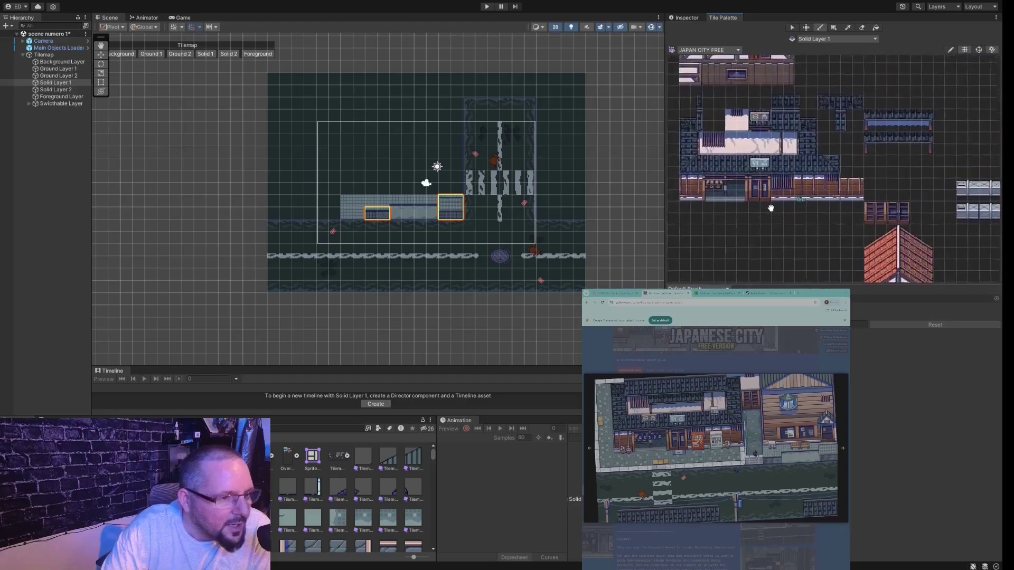
middle_click_drag(762, 191, 892, 244)
scroll(794, 223, "up", 2)
scroll(930, 247, "down", 1)
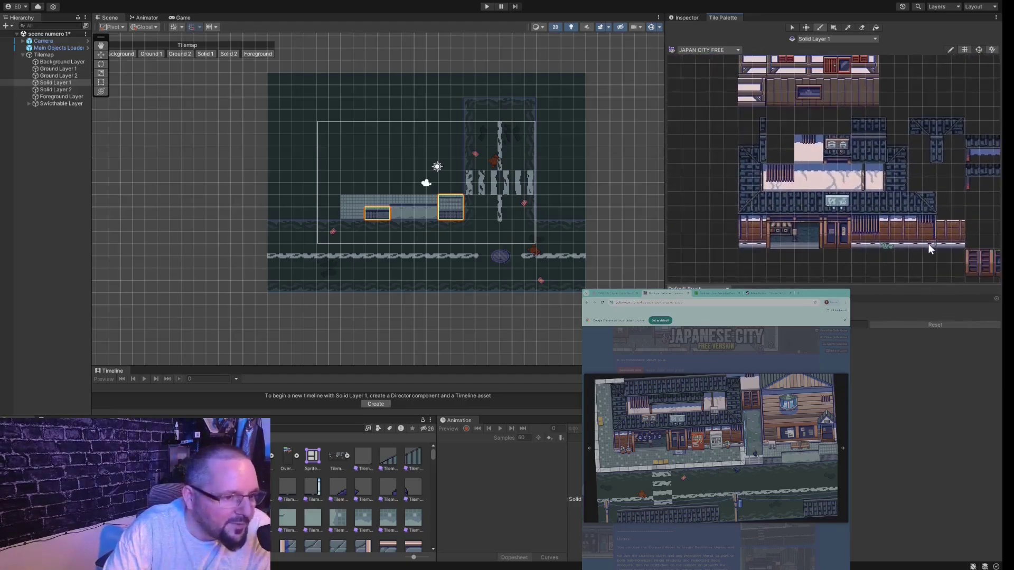
key("i")
left_click_drag(929, 244, 748, 193)
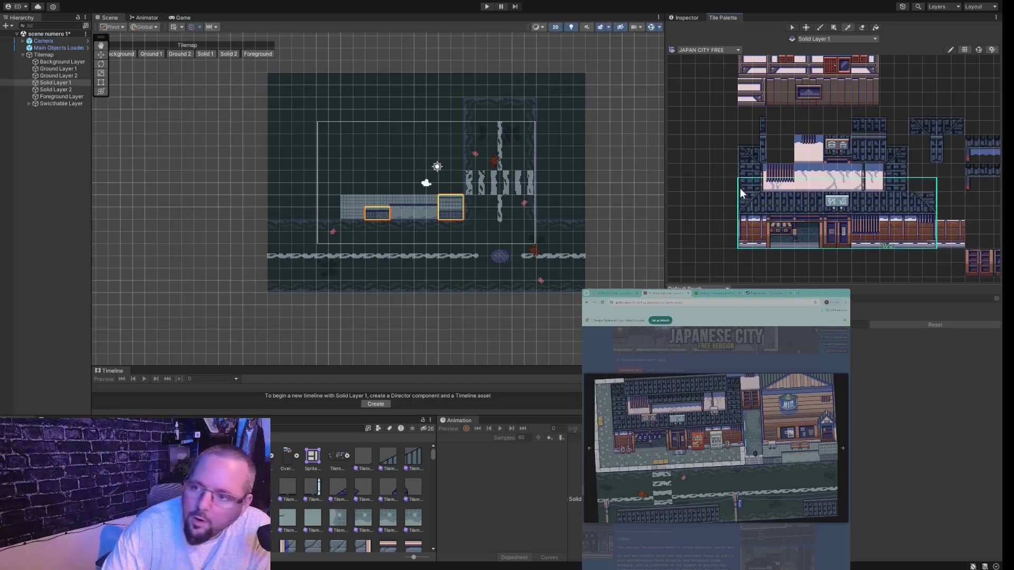
left_click_drag(740, 188, 743, 198)
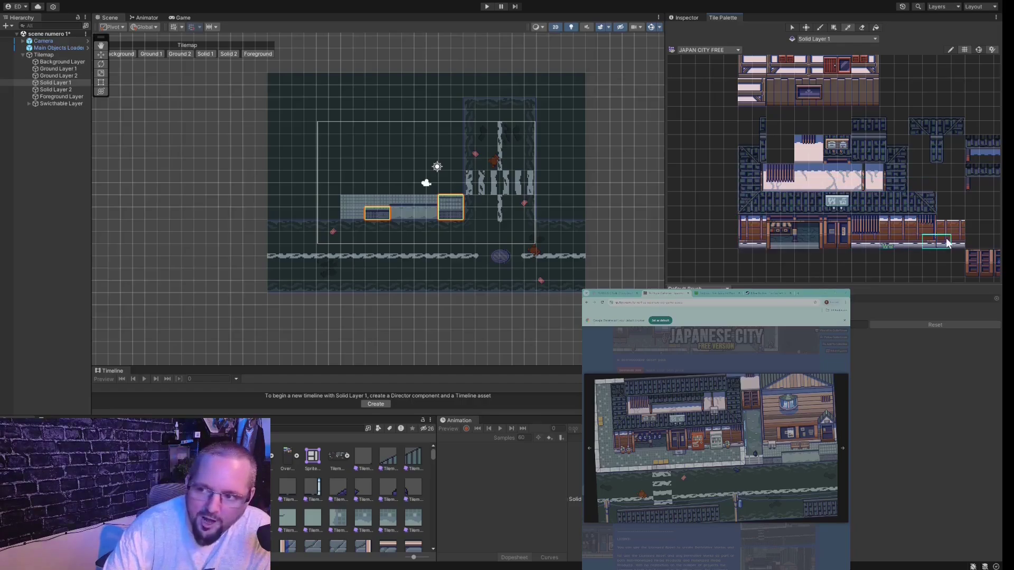
left_click_drag(917, 237, 752, 173)
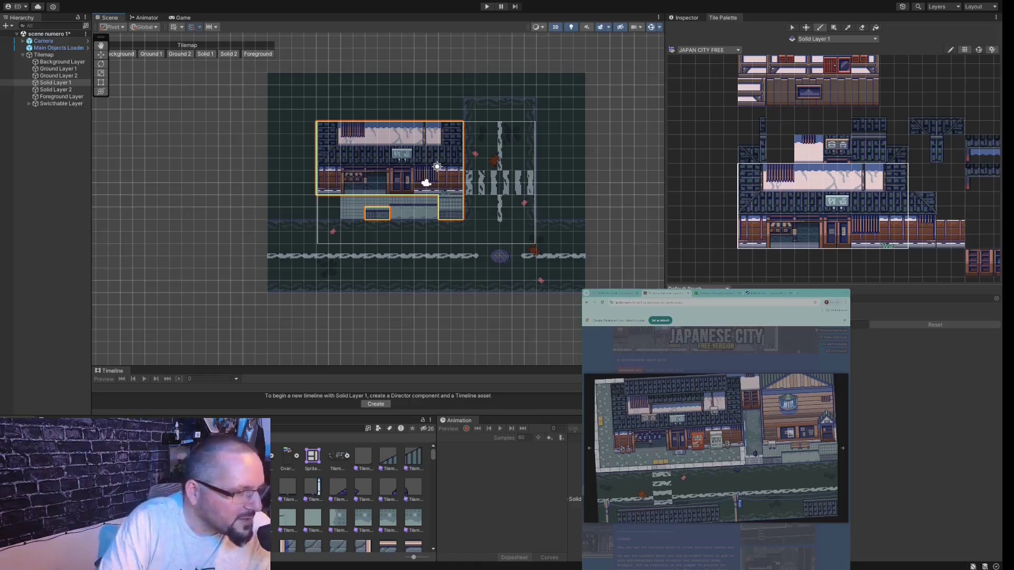
- Erase the shop's 2 by 2 tile open doorway from Solid Layer 1 and repaint it in the same spot on Ground Layer 1
left_click(816, 242)
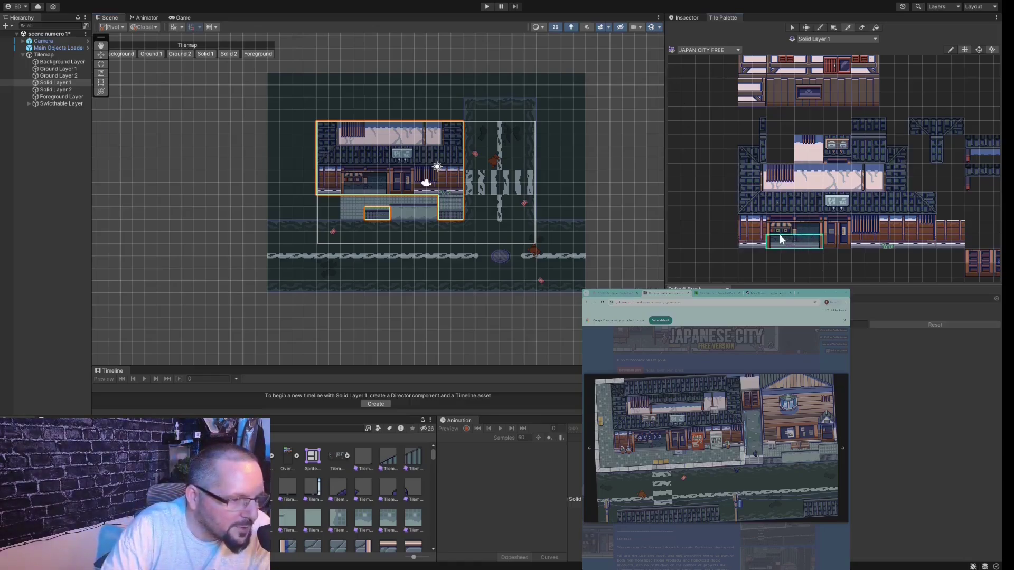
left_click_drag(779, 235, 779, 233)
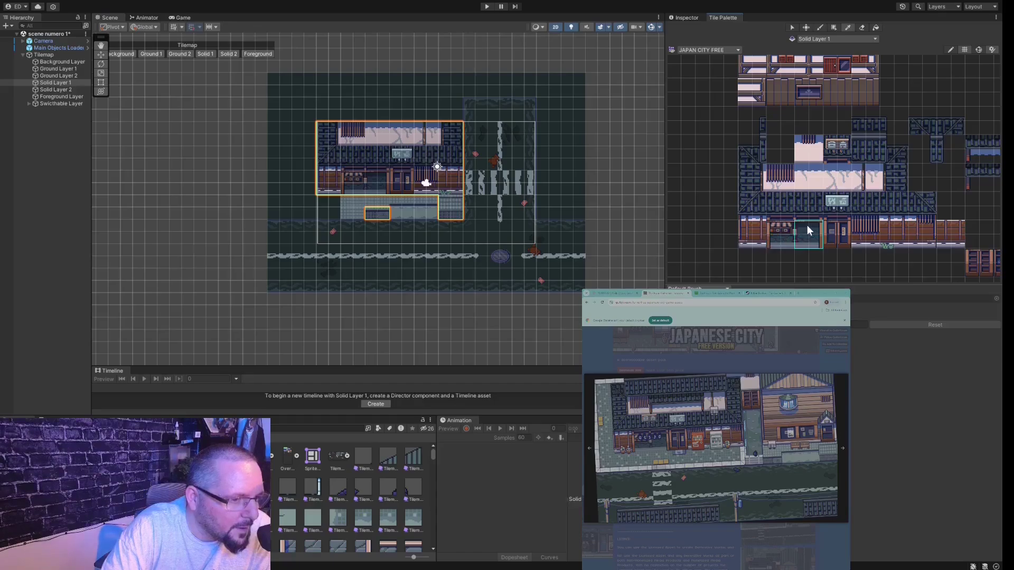
left_click(60, 69)
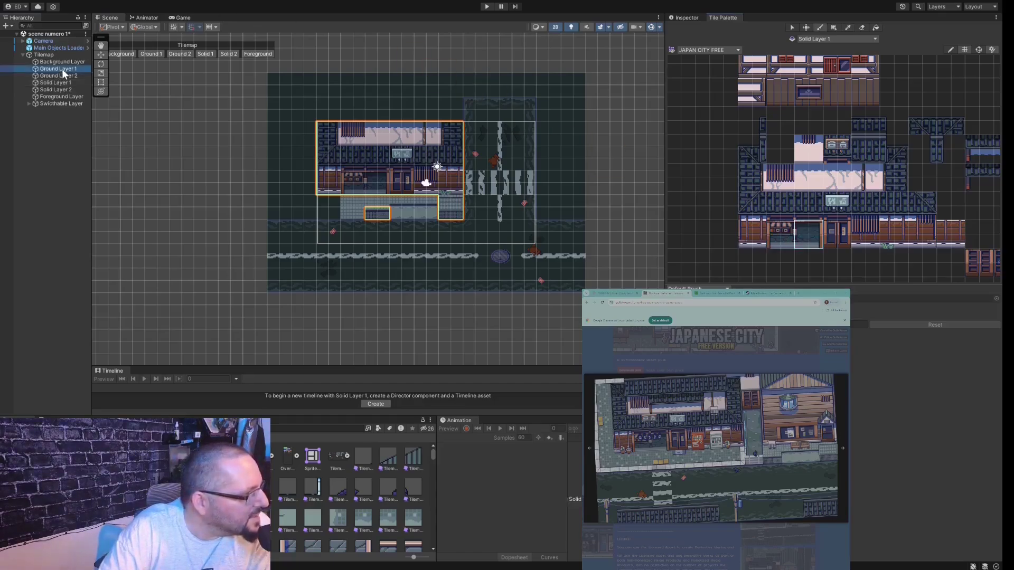
left_click(62, 83)
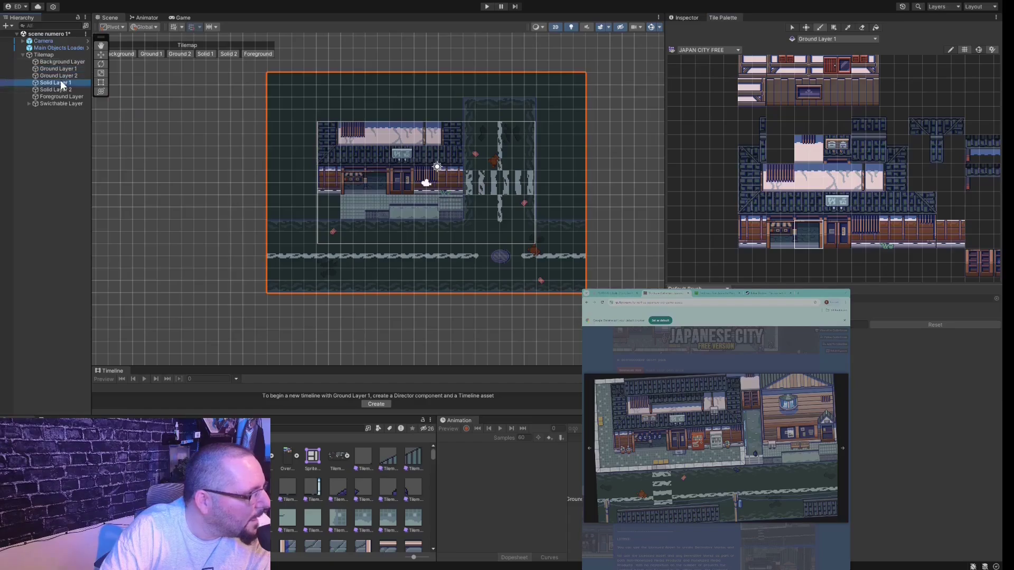
left_click(863, 28)
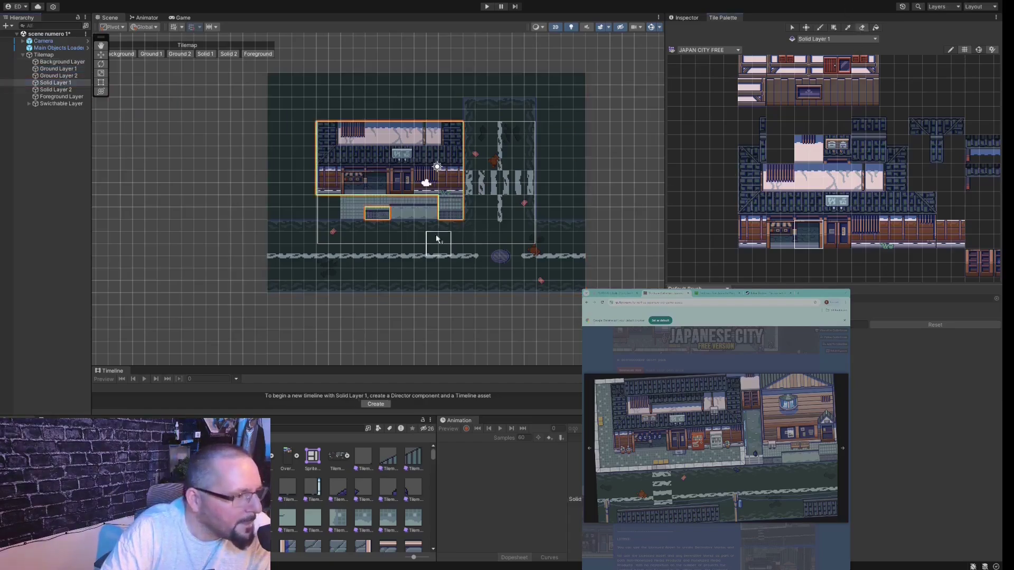
left_click(374, 183)
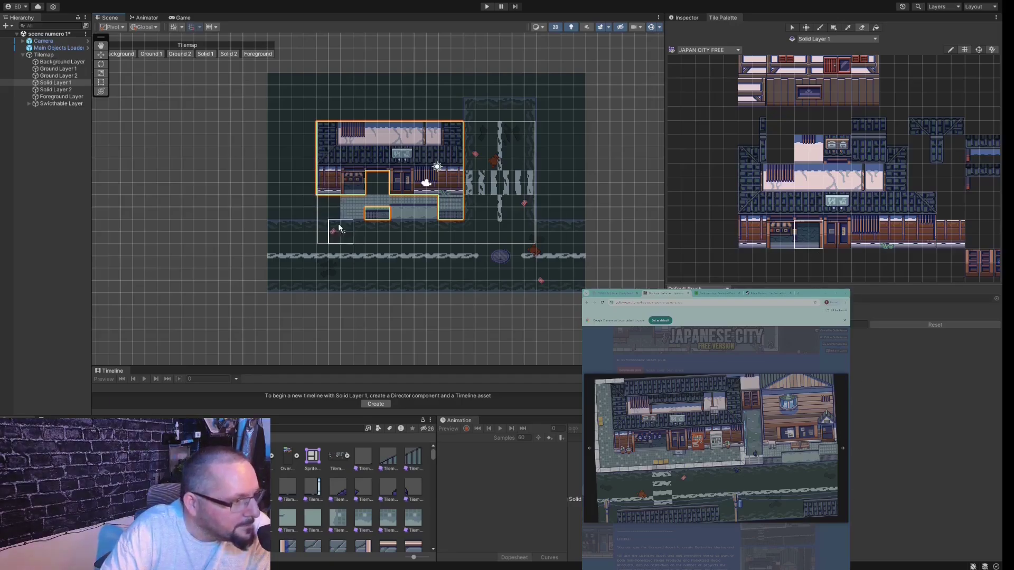
left_click(57, 69)
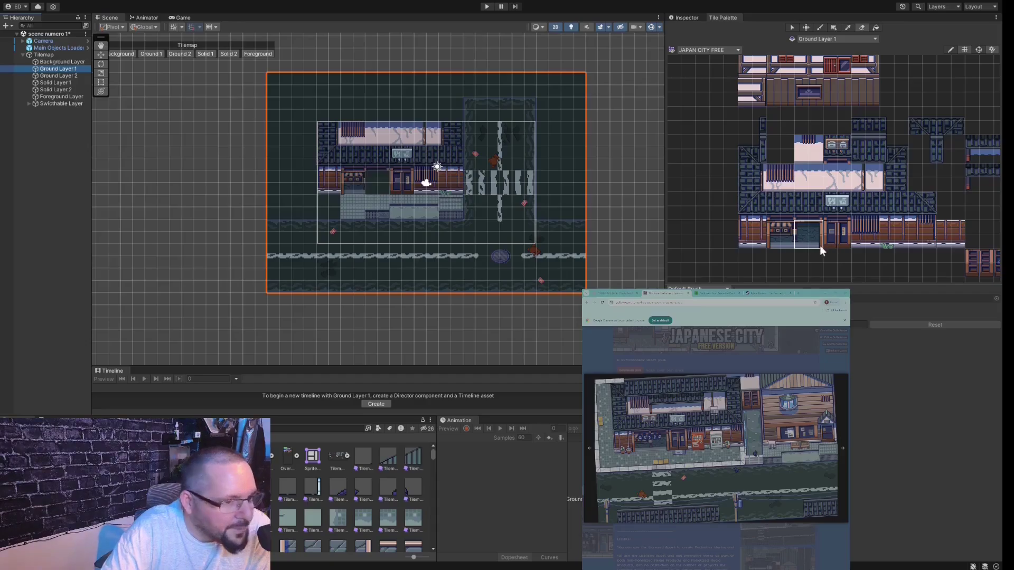
left_click(803, 232)
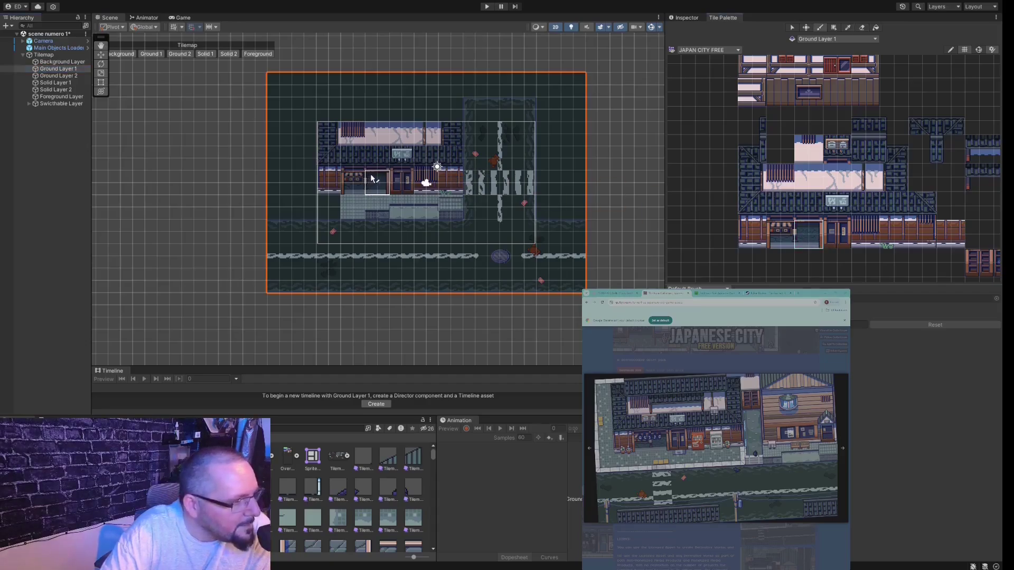
- Erase the 2 by 1 tile floor area beside the shop doorway from Solid Layer 1 and repaint it on Ground Layer 1
left_click(59, 83)
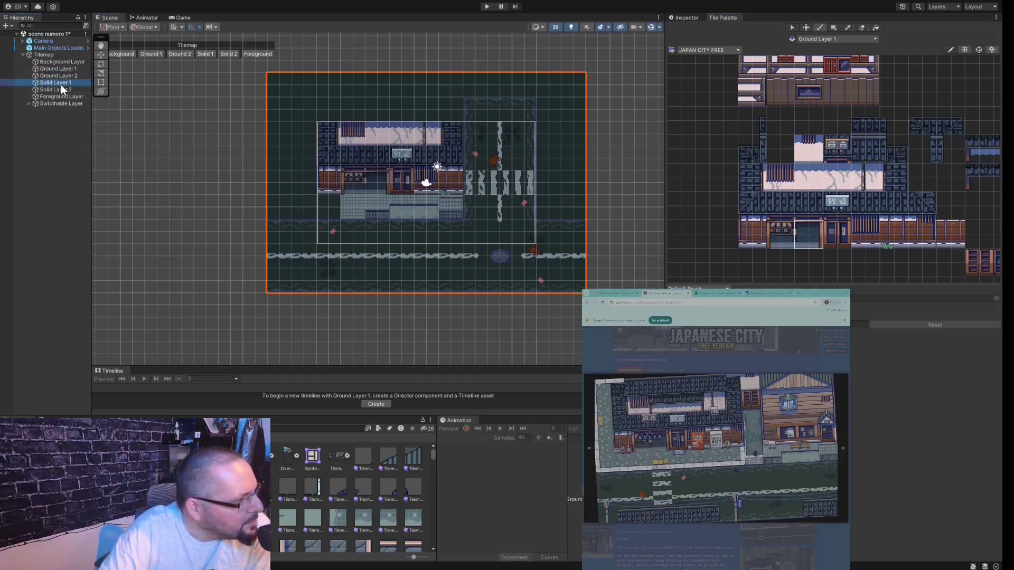
scroll(369, 172, "up", 5)
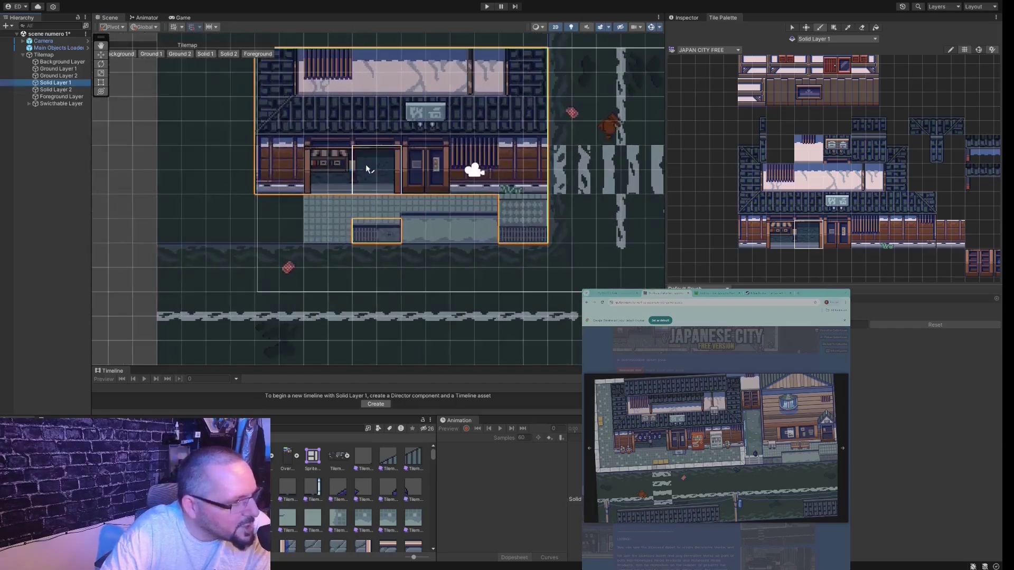
scroll(370, 174, "down", 2)
left_click(798, 259)
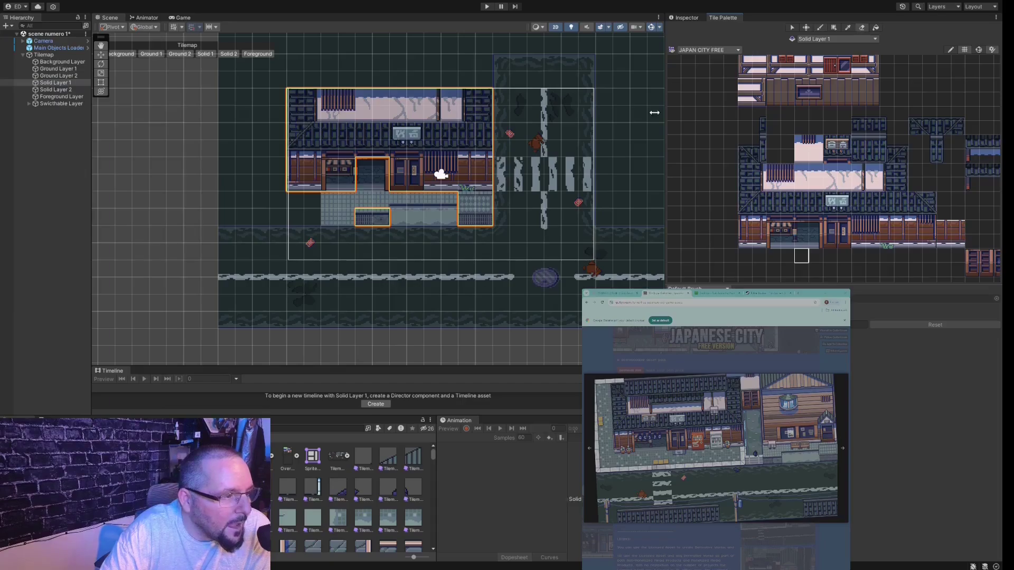
left_click_drag(342, 180, 338, 182)
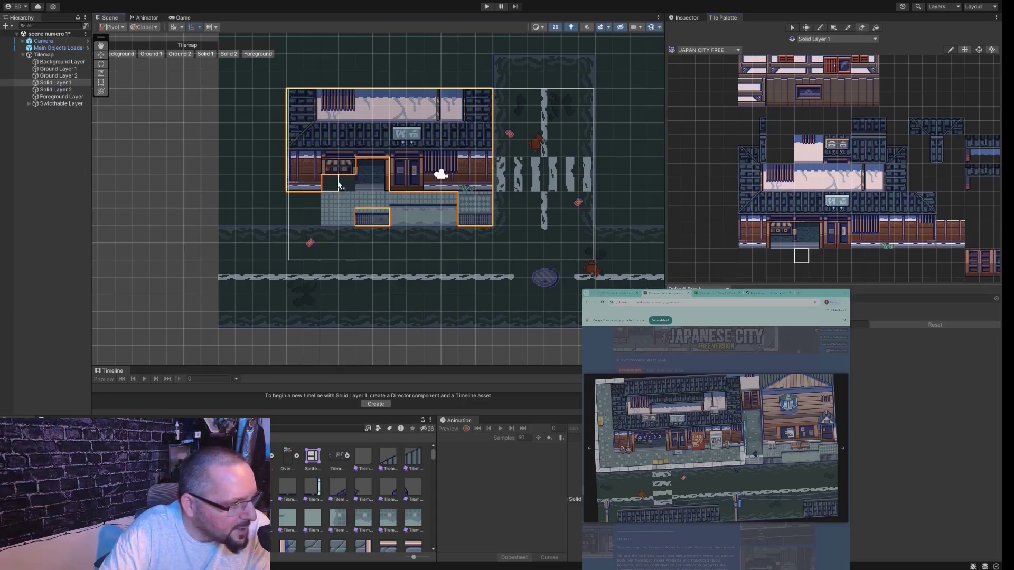
left_click(72, 68)
left_click_drag(785, 246, 772, 242)
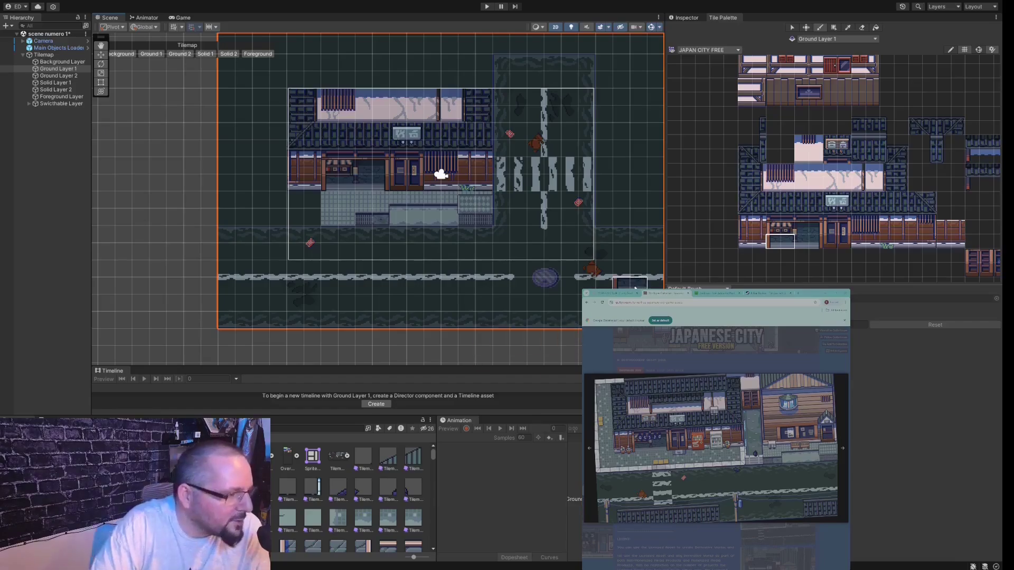
- Examine which tiles of the shop building and its doorway are covered by Solid Layer 1
left_click(55, 83)
scroll(215, 241, "down", 2)
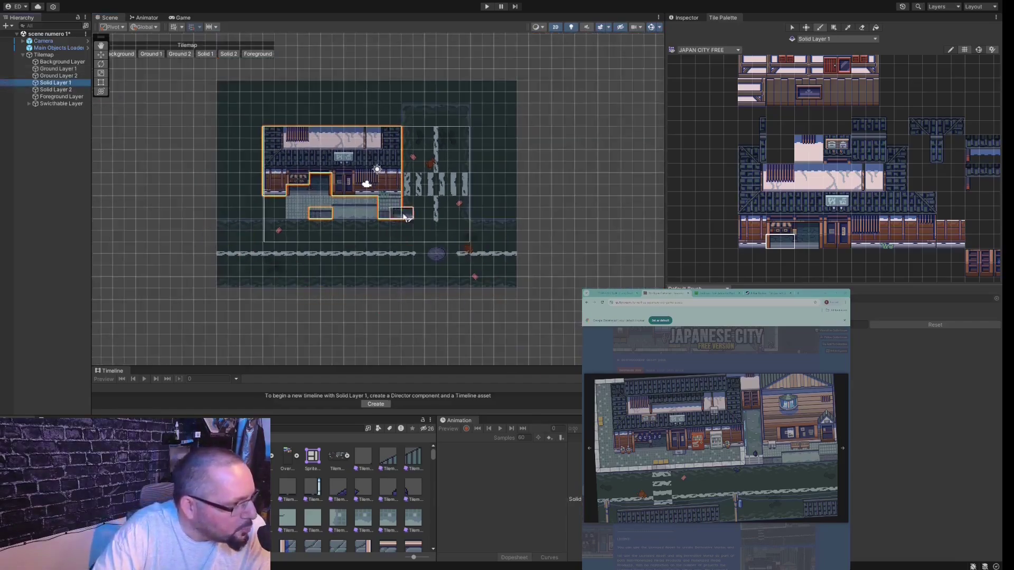
scroll(245, 202, "up", 2)
scroll(382, 174, "up", 2)
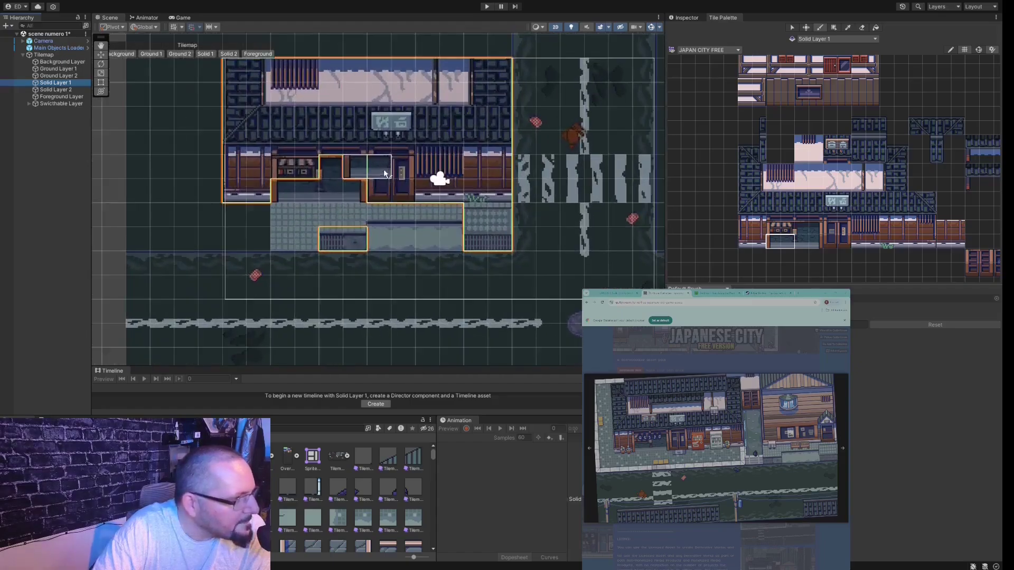
left_click(359, 158)
left_click(359, 159)
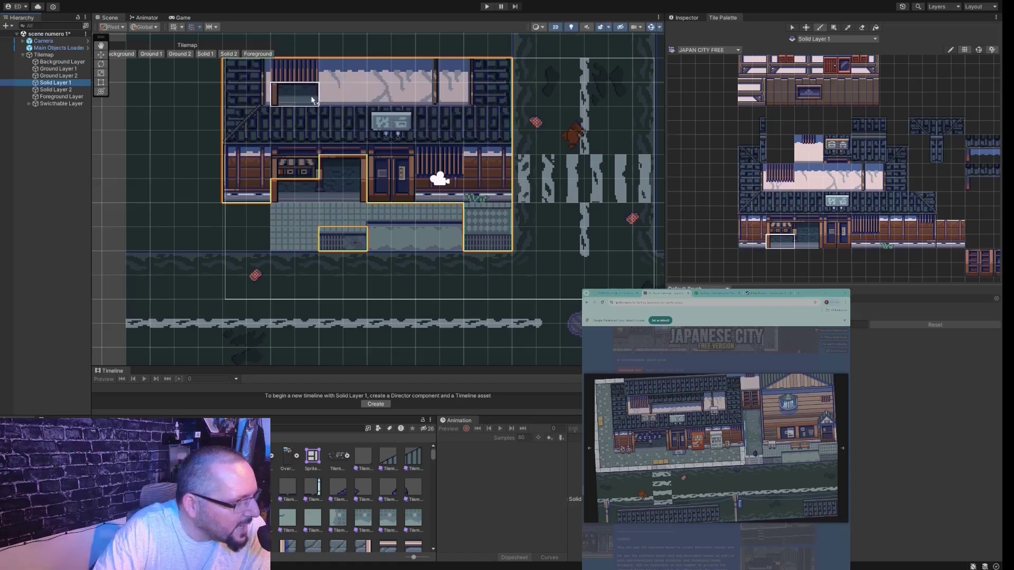
scroll(325, 120, "down", 5)
middle_click_drag(279, 123, 288, 199)
scroll(288, 199, "up", 5)
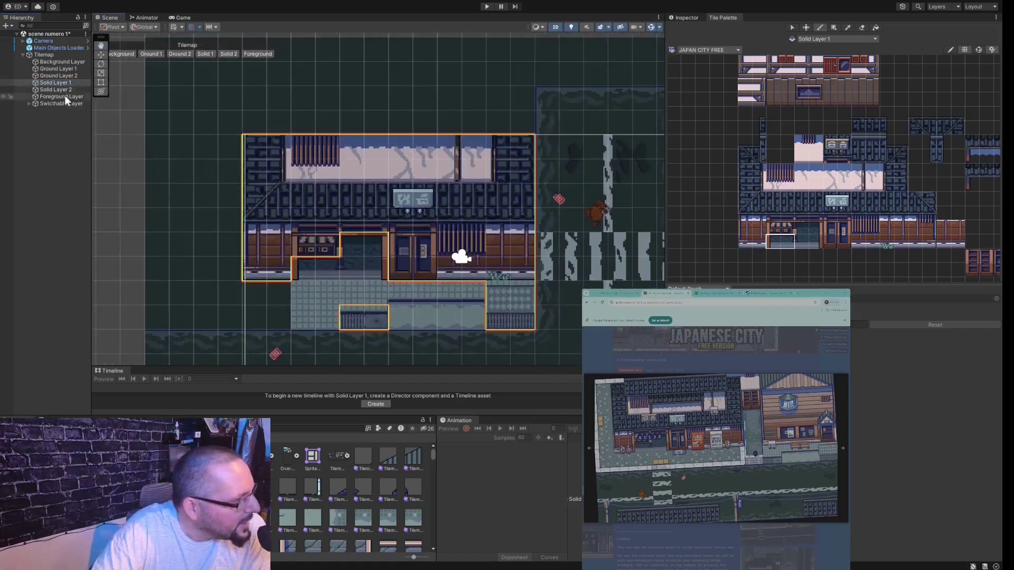
- Paint the 2 by 2 tile section of blue roof directly above the shop's open doorway on the Foreground Layer
left_click(64, 97)
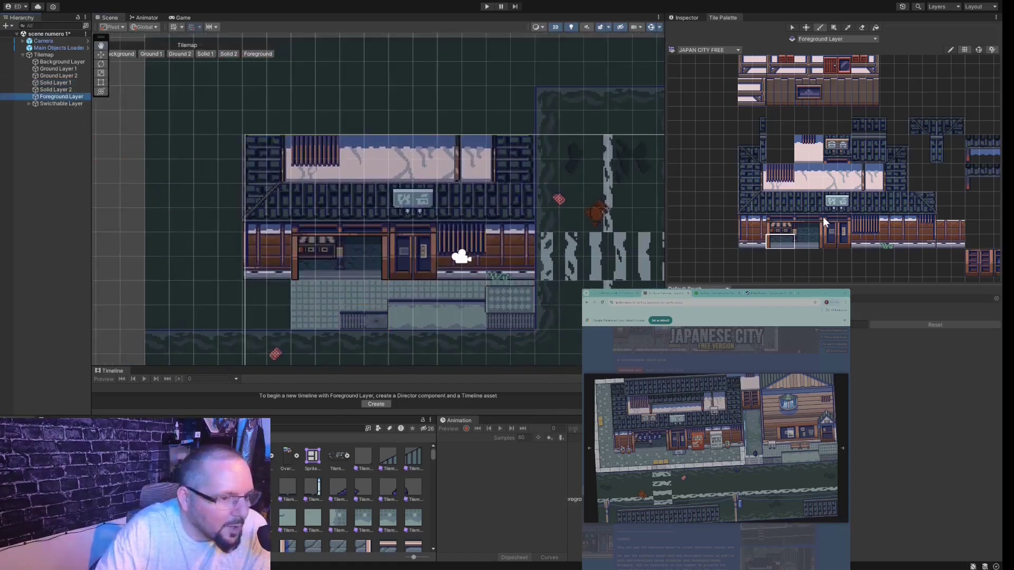
left_click_drag(817, 217, 803, 213)
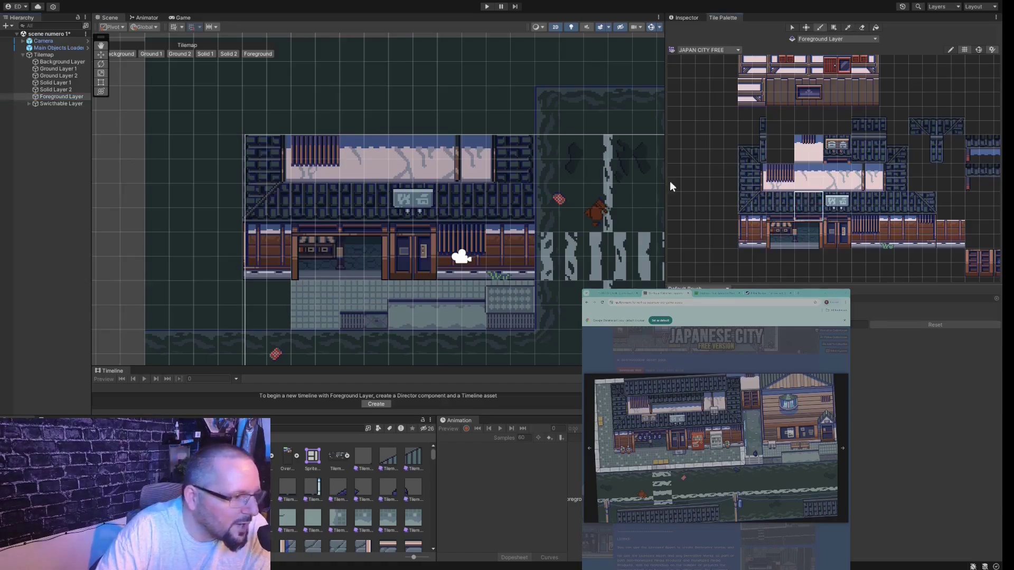
left_click(357, 192)
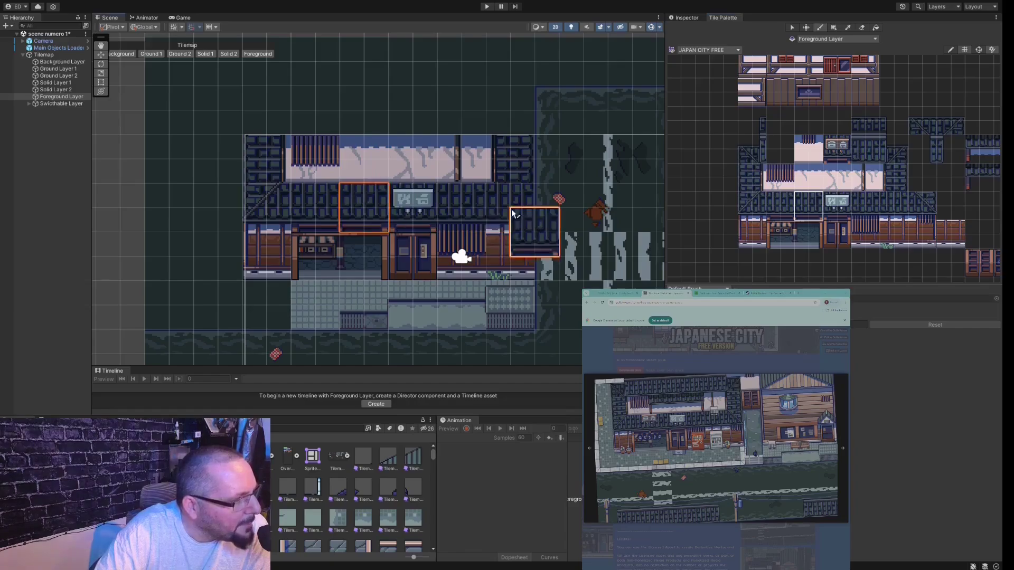
scroll(511, 213, "down", 8)
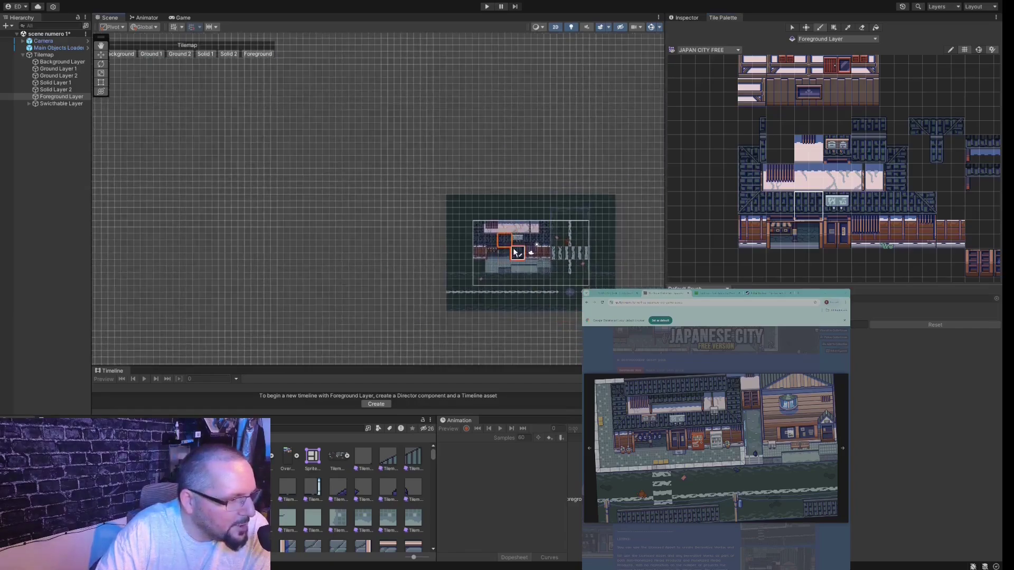
scroll(515, 252, "up", 5)
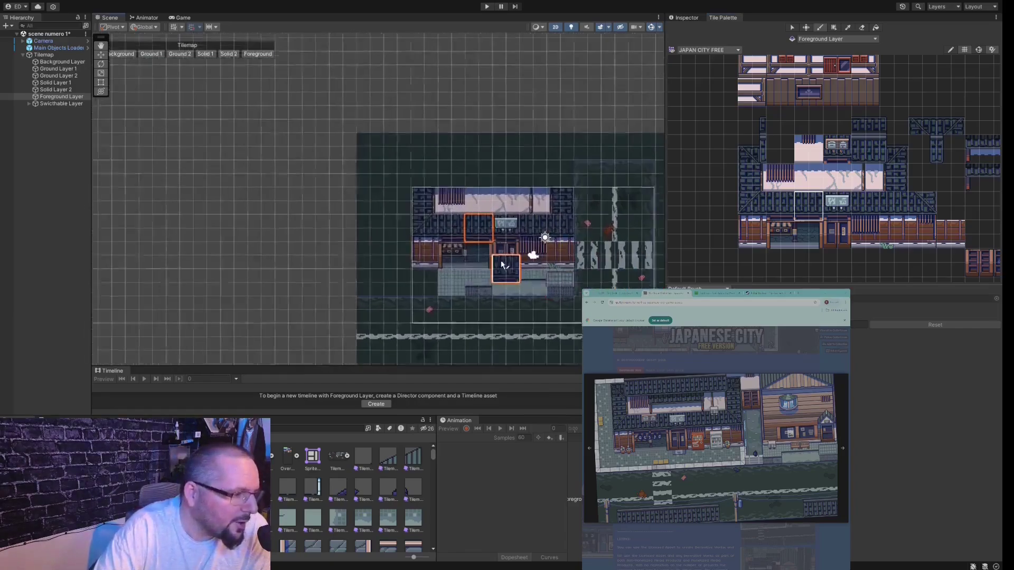
scroll(502, 264, "up", 4)
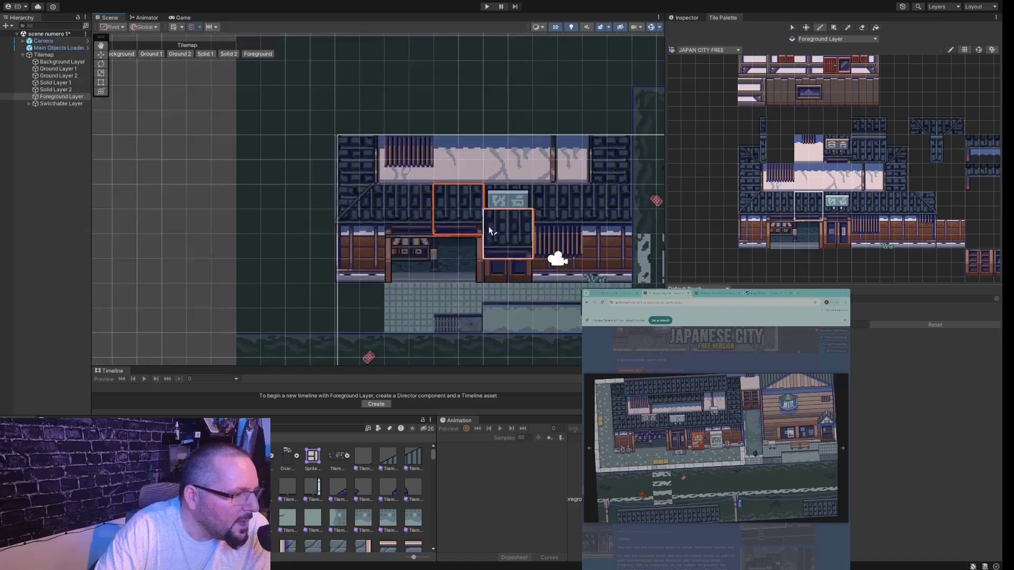
- Erase the 2 by 2 tiles of roof above the open doorway from Solid Layer 1
left_click(56, 83)
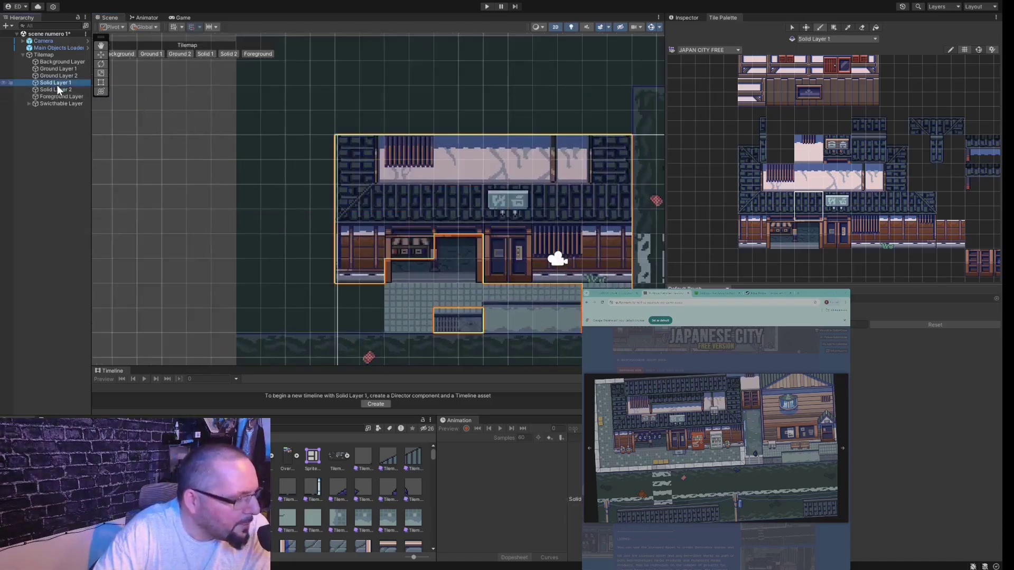
left_click(925, 83)
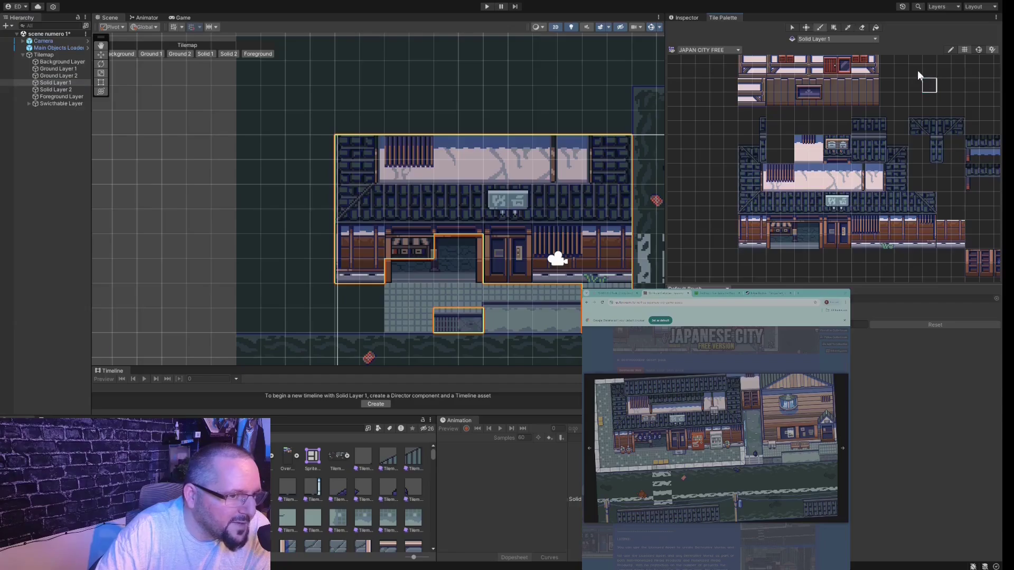
left_click(861, 29)
left_click(454, 232)
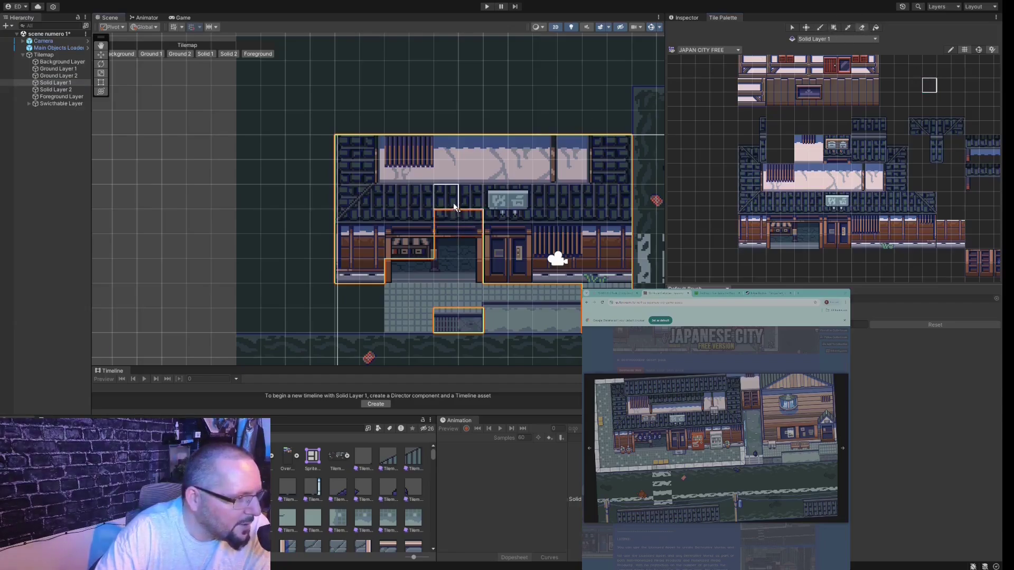
left_click(454, 206)
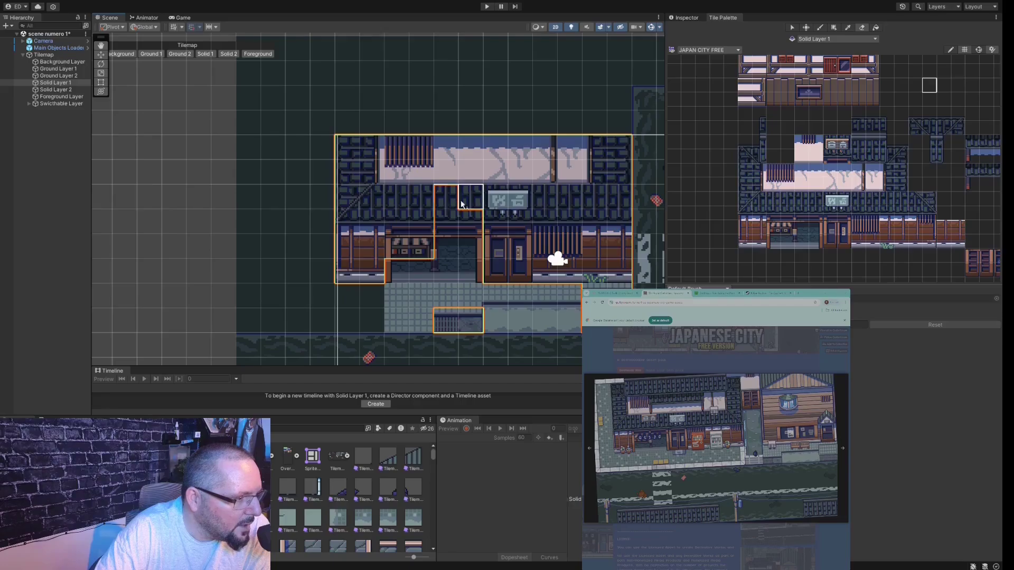
- Paint a 2 by 1 tile piece of the pale upper wall on the Foreground Layer, directly above the doorway's roof section
left_click(817, 185)
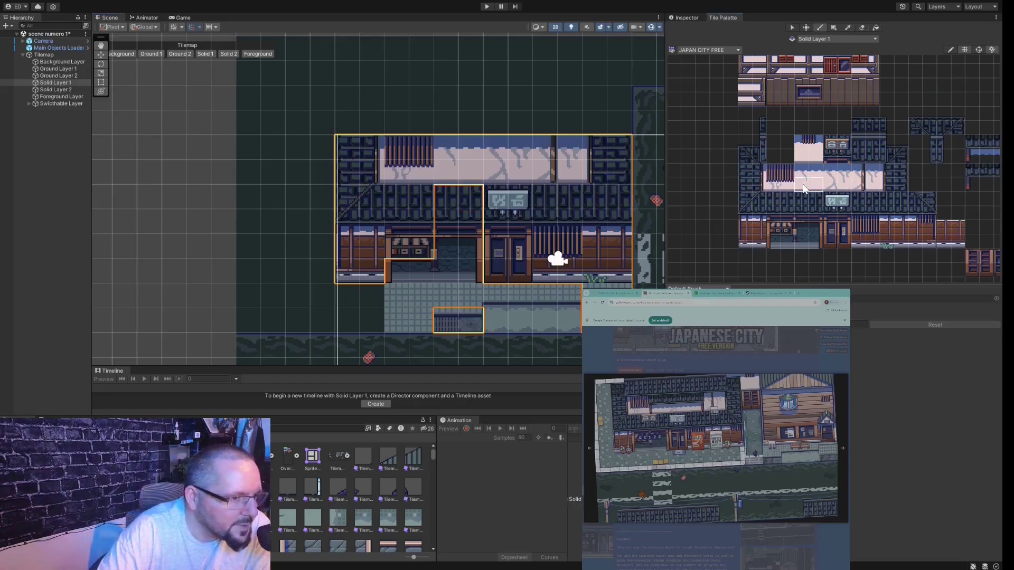
left_click(61, 97)
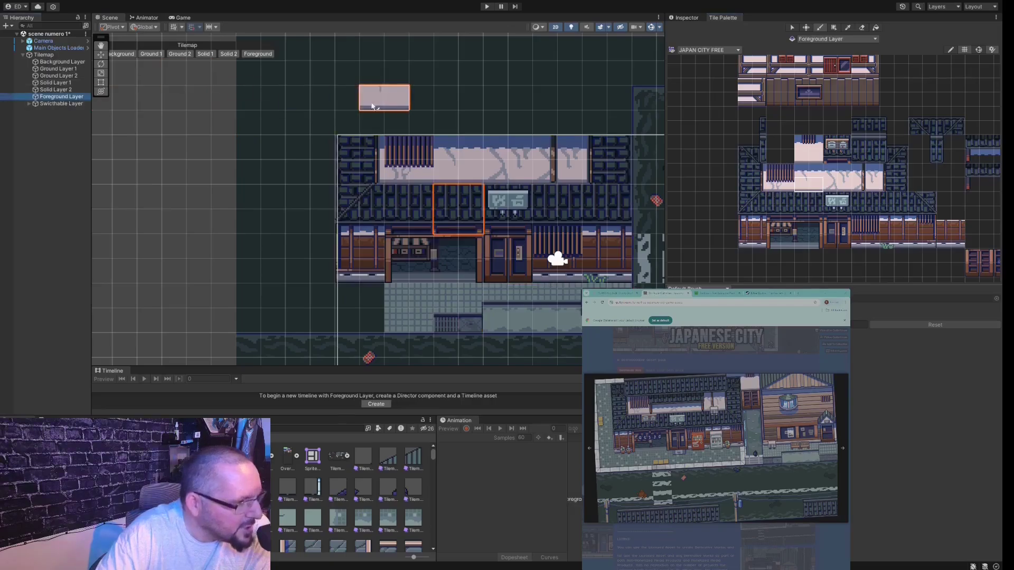
left_click(446, 185)
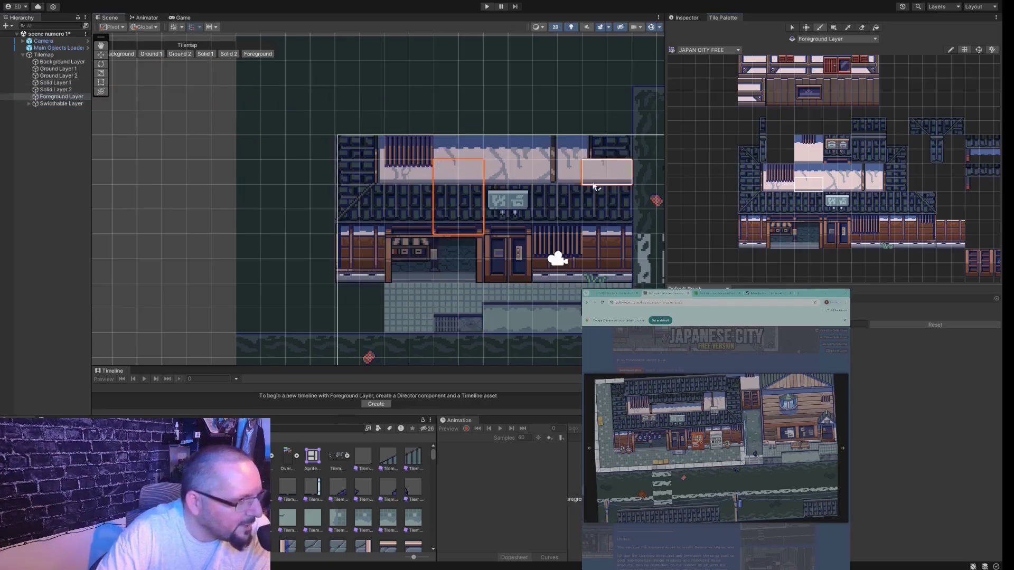
- Add the 1 by 3 tile column with the sign's near half beside the painted roof and wall section on the Foreground Layer
left_click(832, 201)
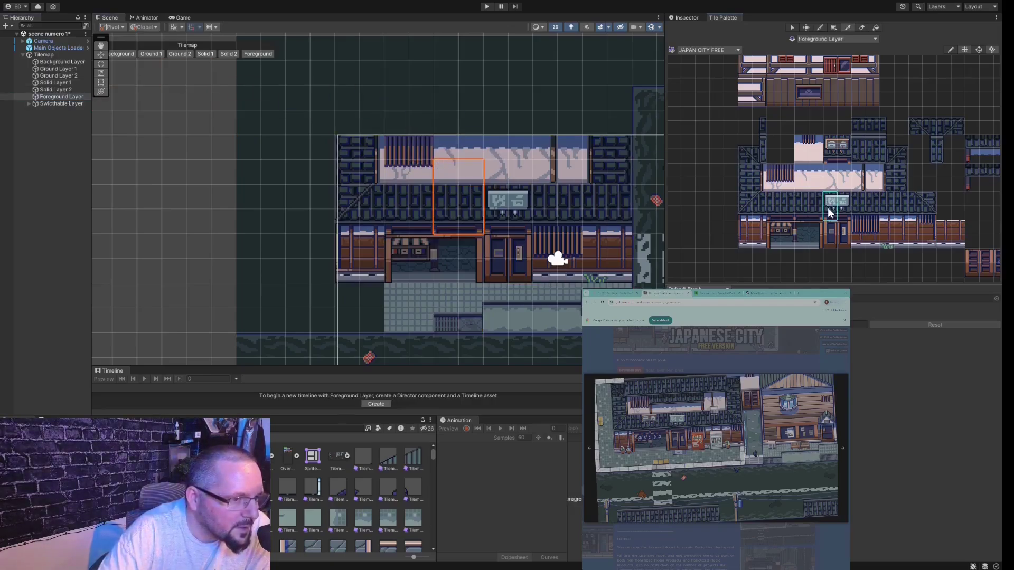
left_click_drag(828, 211, 831, 185)
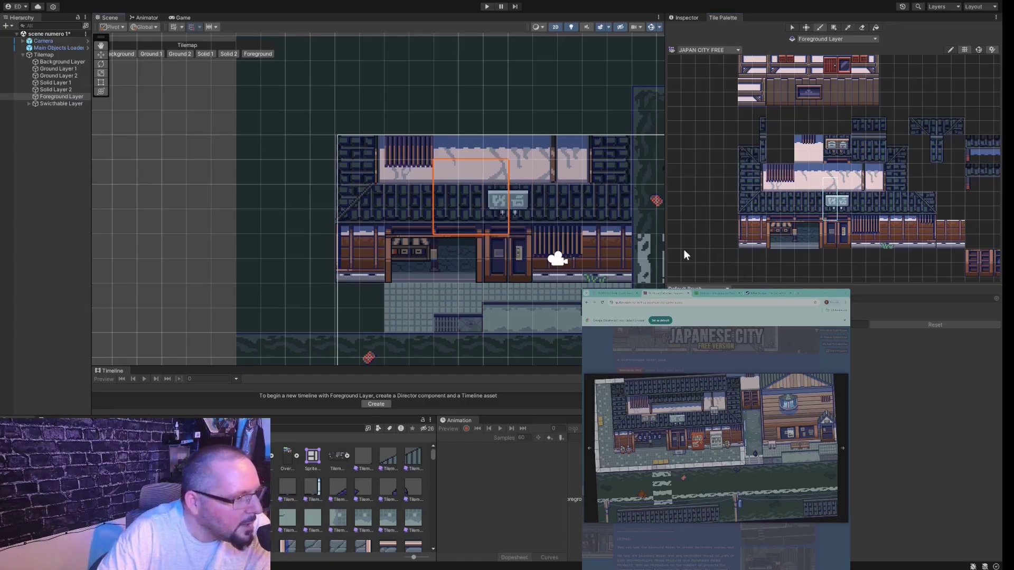
scroll(525, 238, "down", 2)
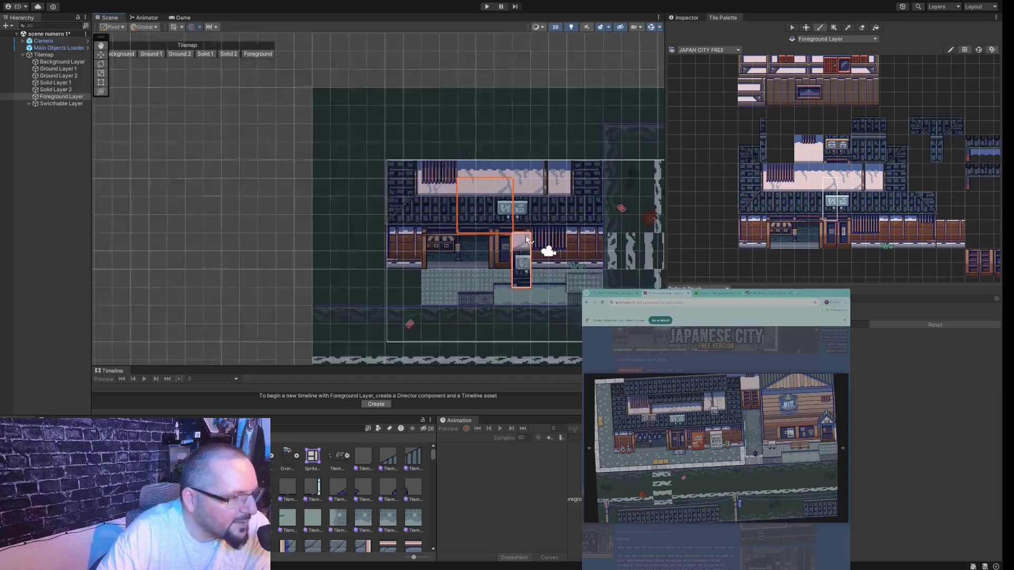
scroll(527, 241, "down", 2)
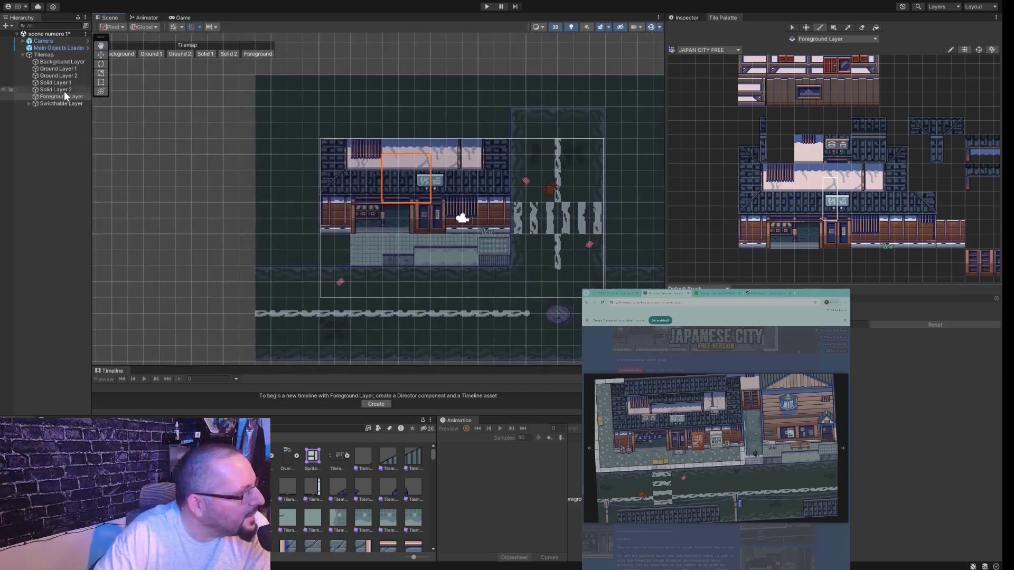
- Inspect the shop's roof, doorway and paving up close and within the whole scene, comparing the Foreground Layer with Ground Layer 1
left_click(66, 96)
left_click(101, 55)
scroll(463, 280, "down", 2)
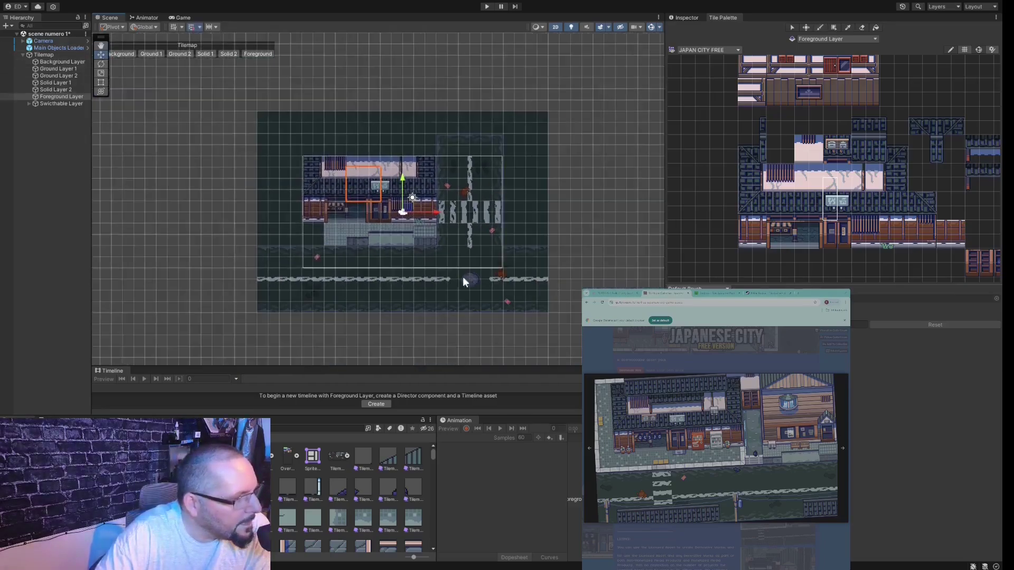
left_click(387, 211)
scroll(459, 228, "up", 2)
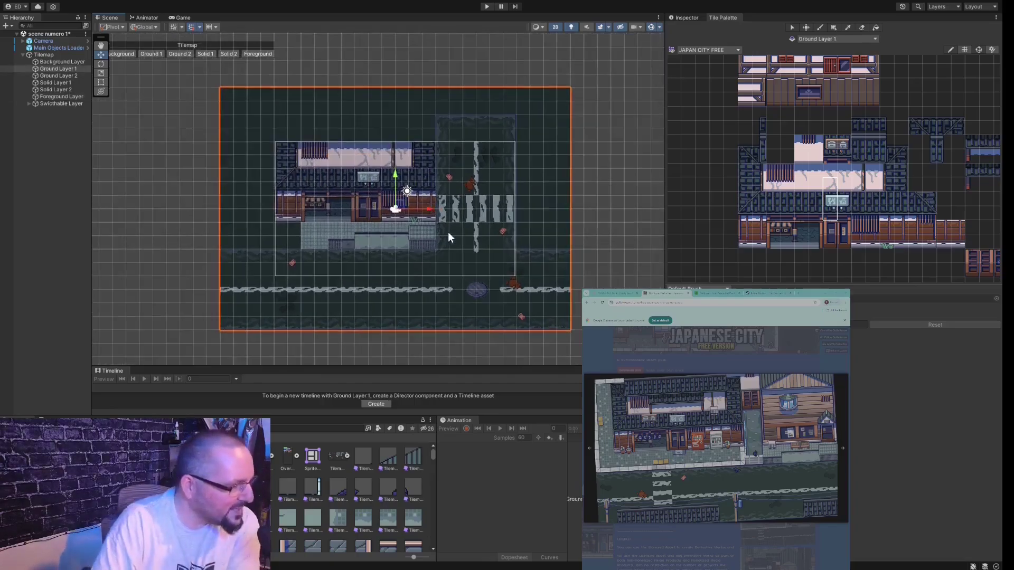
middle_click_drag(420, 285, 436, 284)
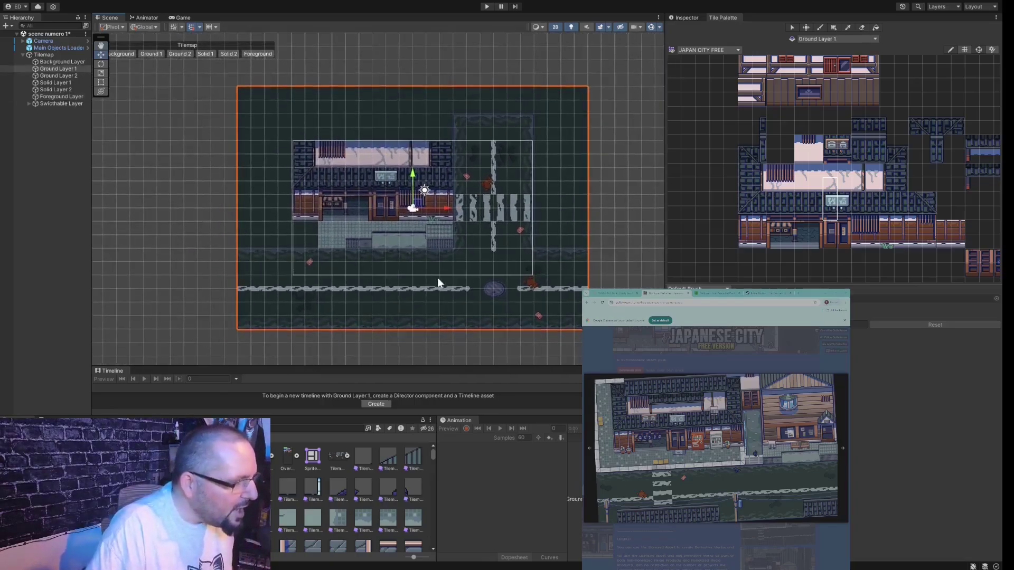
scroll(407, 229, "up", 5)
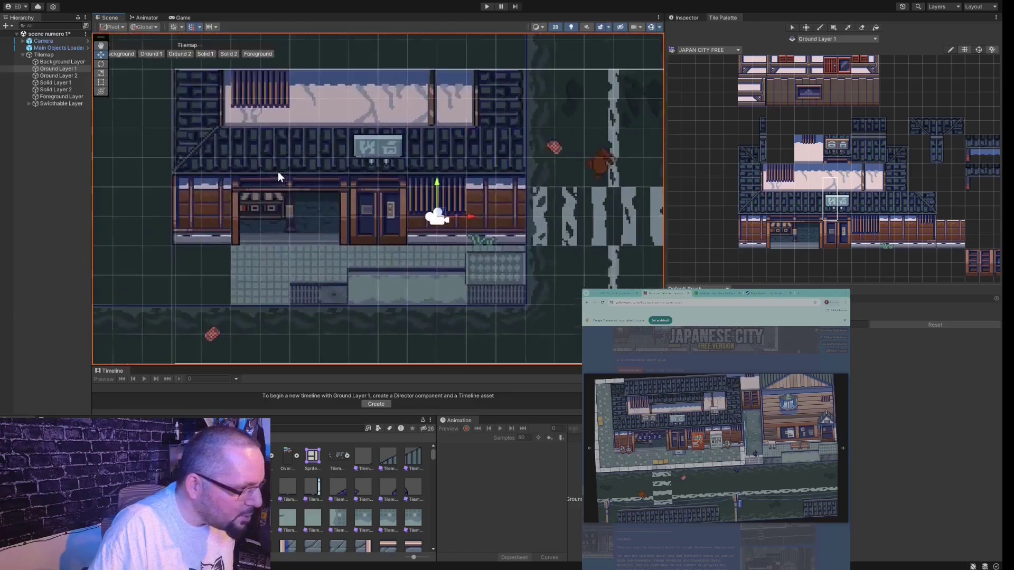
scroll(464, 223, "up", 2)
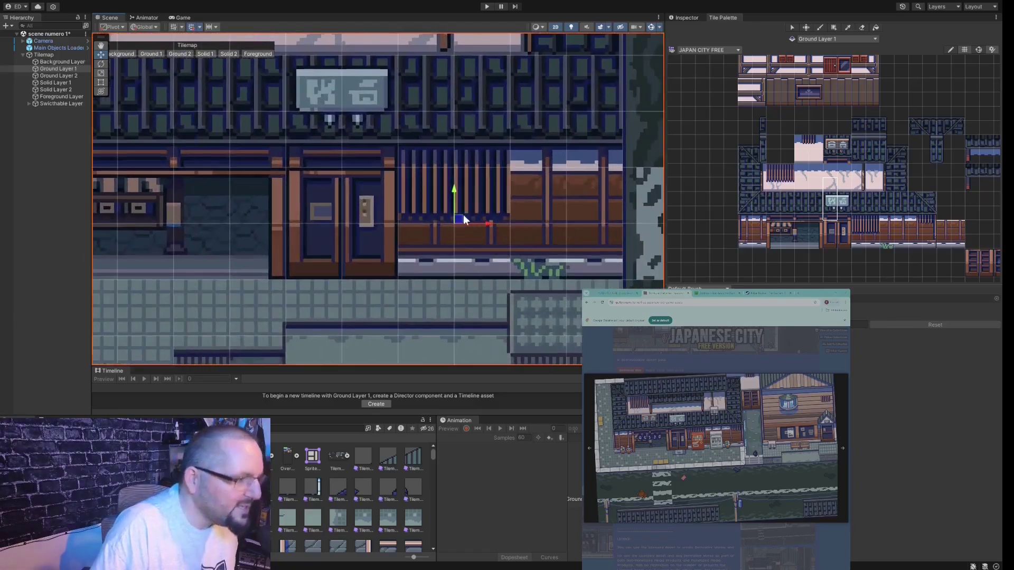
scroll(462, 225, "down", 1)
scroll(464, 239, "down", 1)
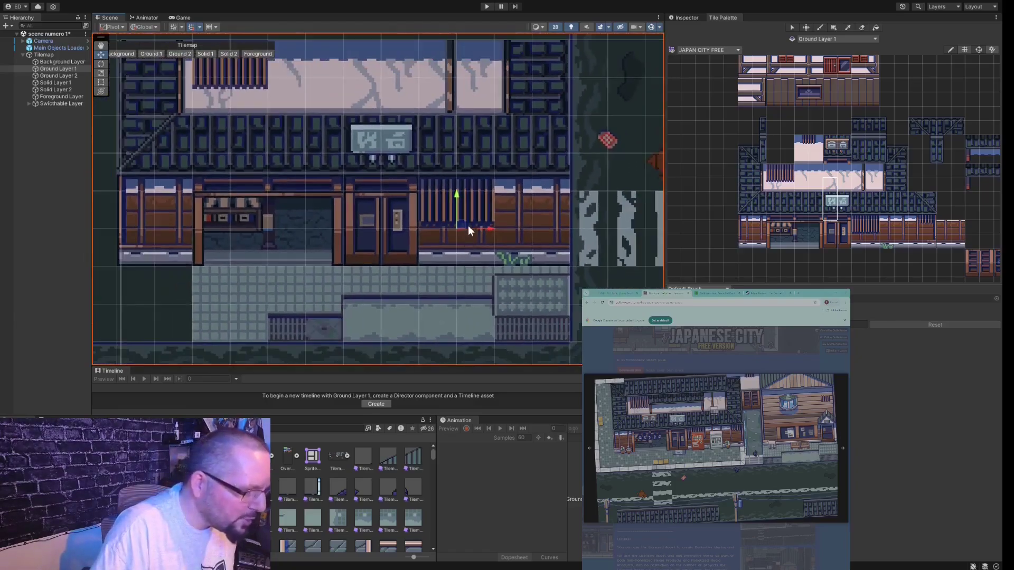
scroll(534, 315, "down", 2)
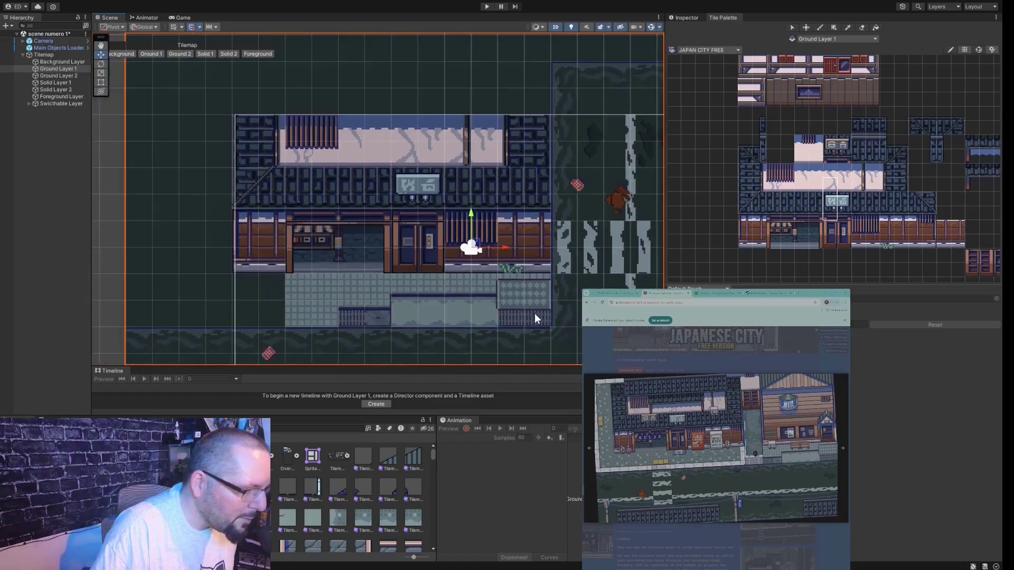
scroll(502, 283, "down", 2)
middle_click_drag(526, 317, 422, 236)
scroll(491, 209, "down", 3)
- Add a Player Start object to the scene and place it on the manhole cover in the road
left_click(63, 133)
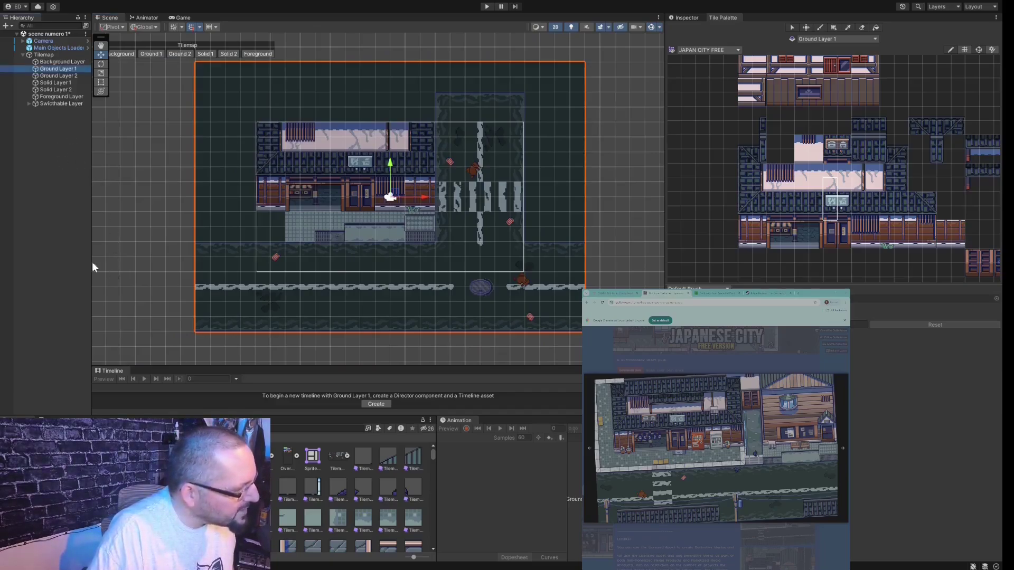
left_click(52, 148)
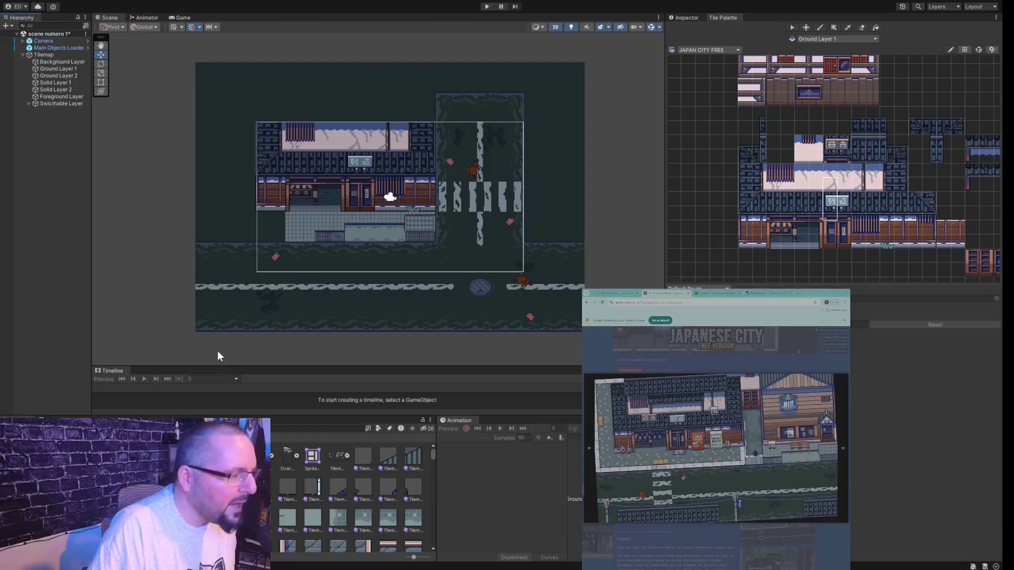
left_click(322, 295)
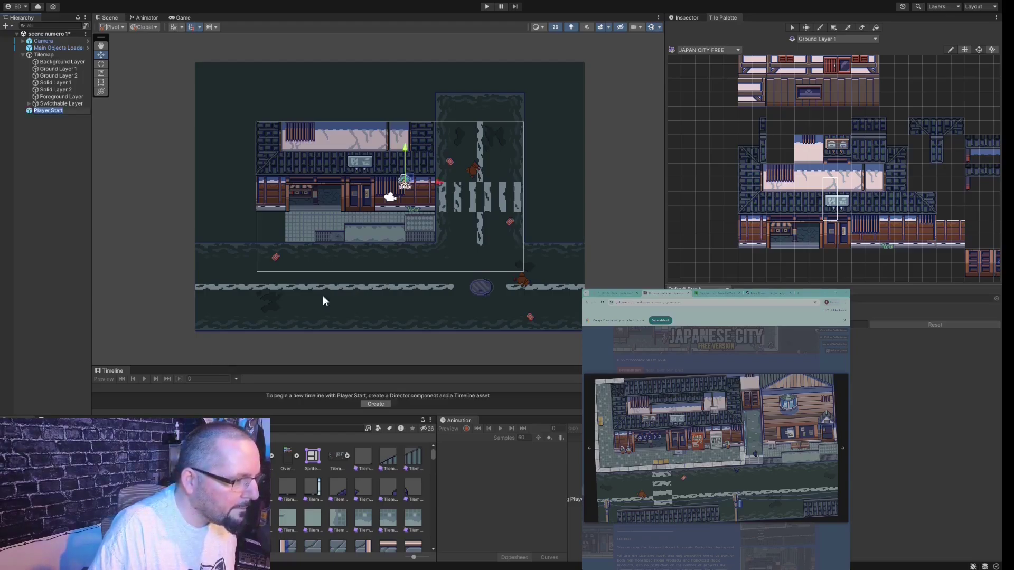
left_click_drag(412, 184, 465, 286)
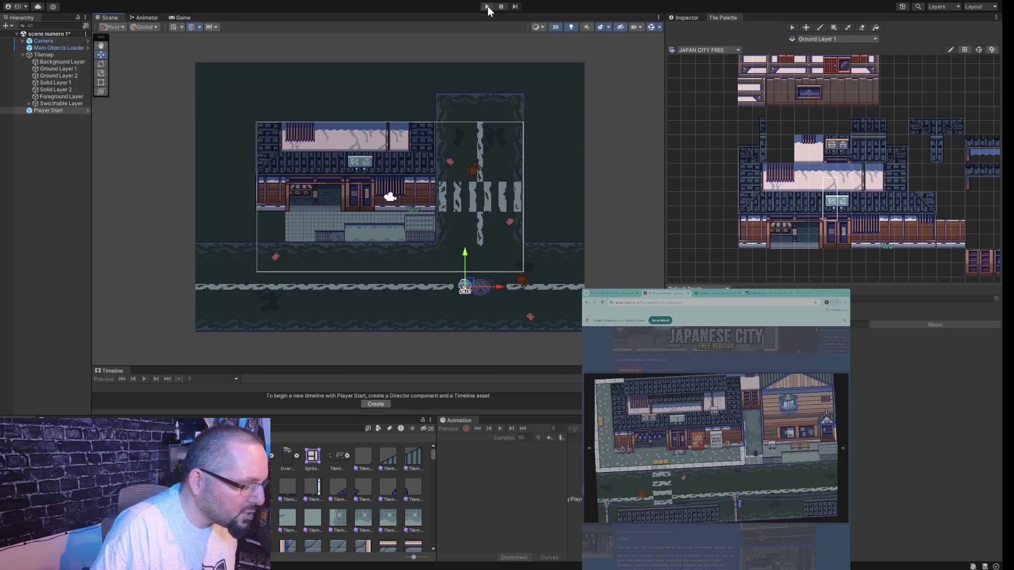
mouse_move(472, 286)
left_mouse_down()
mouse_move(457, 151)
mouse_move(441, 301)
mouse_move(471, 122)
mouse_move(441, 271)
mouse_move(442, 168)
mouse_move(441, 286)
mouse_move(486, 188)
mouse_move(446, 210)
mouse_move(494, 287)
mouse_move(451, 31)
mouse_move(466, 314)
mouse_move(524, 102)
mouse_move(510, 298)
mouse_move(470, 236)
mouse_move(440, 275)
mouse_move(403, 274)
mouse_move(440, 272)
mouse_move(438, 234)
mouse_move(483, 156)
mouse_move(471, 275)
mouse_move(485, 259)
mouse_move(486, 285)
left_mouse_up()
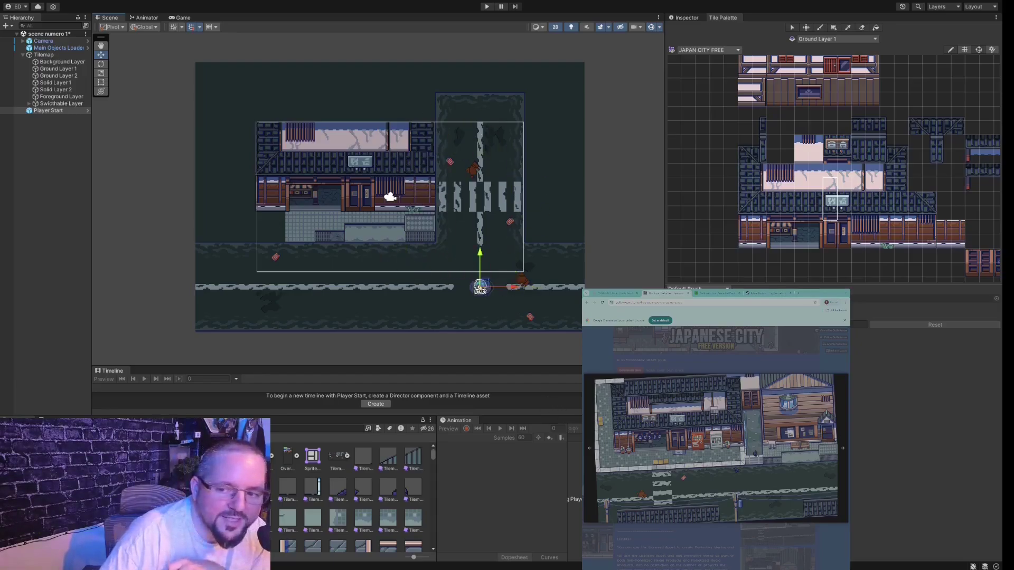
- Start play mode and walk the character off the manhole cover and back and forth across the road
left_click(486, 7)
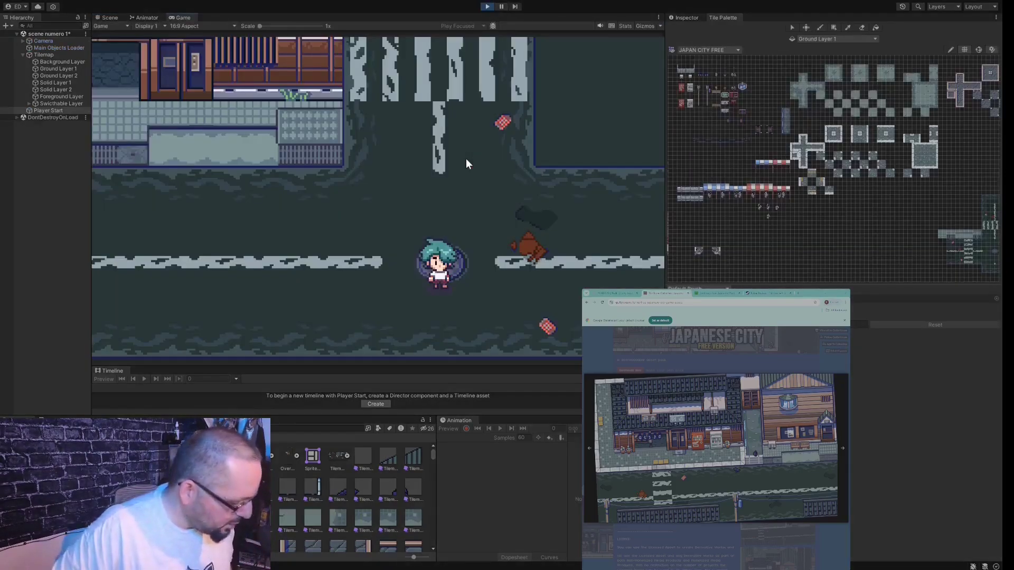
key("Up")
key("Left")
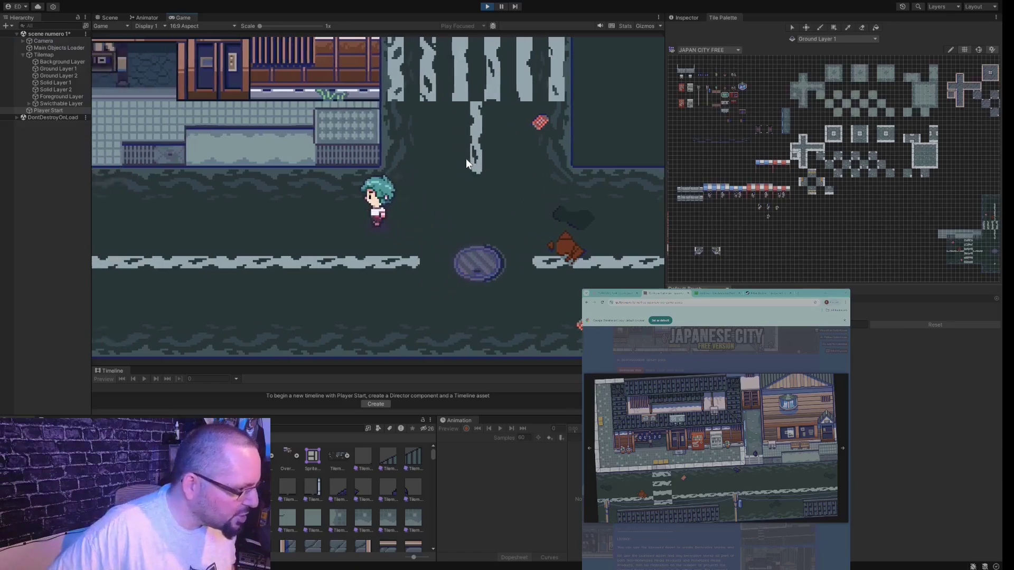
key("Right")
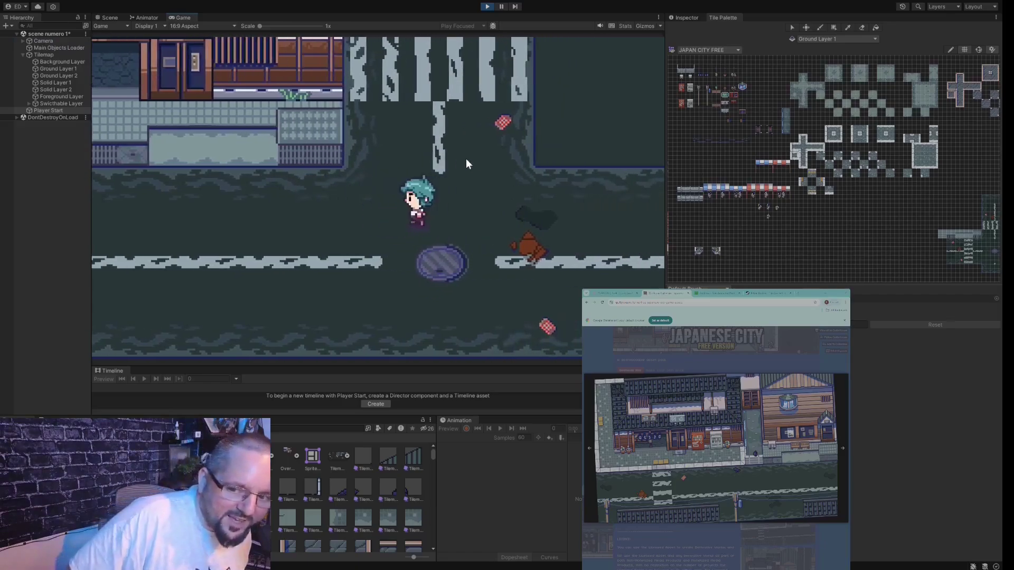
key("Left")
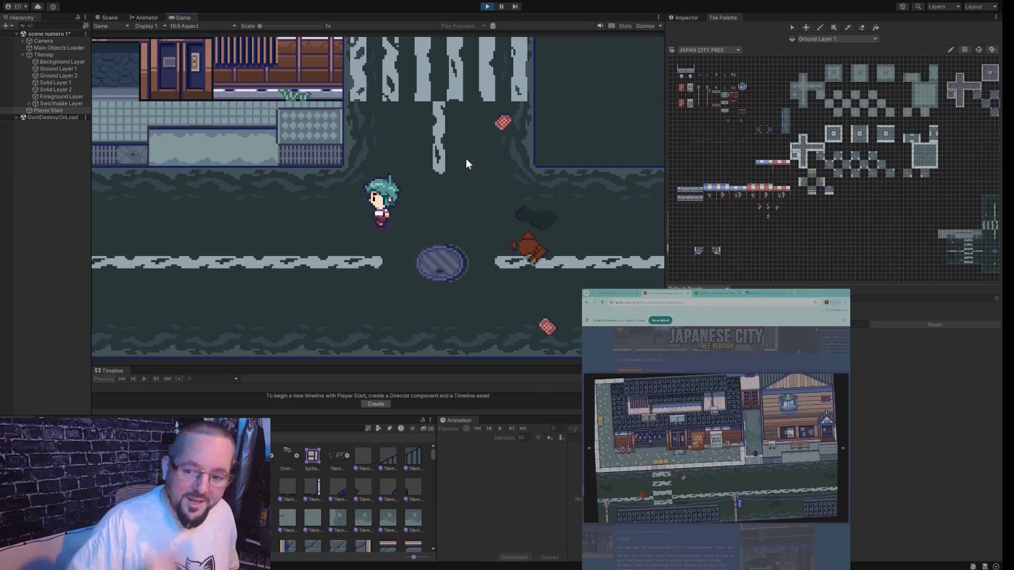
key("Left")
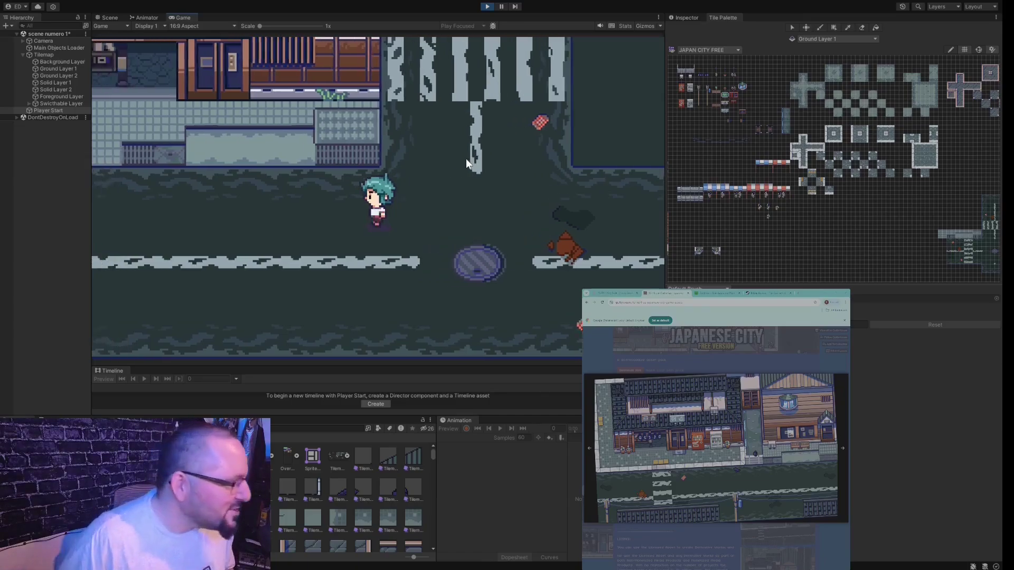
- Walk the character over the crosswalk and up the side road, hugging the shop's side edge
key("Up")
key("Right")
key("Up")
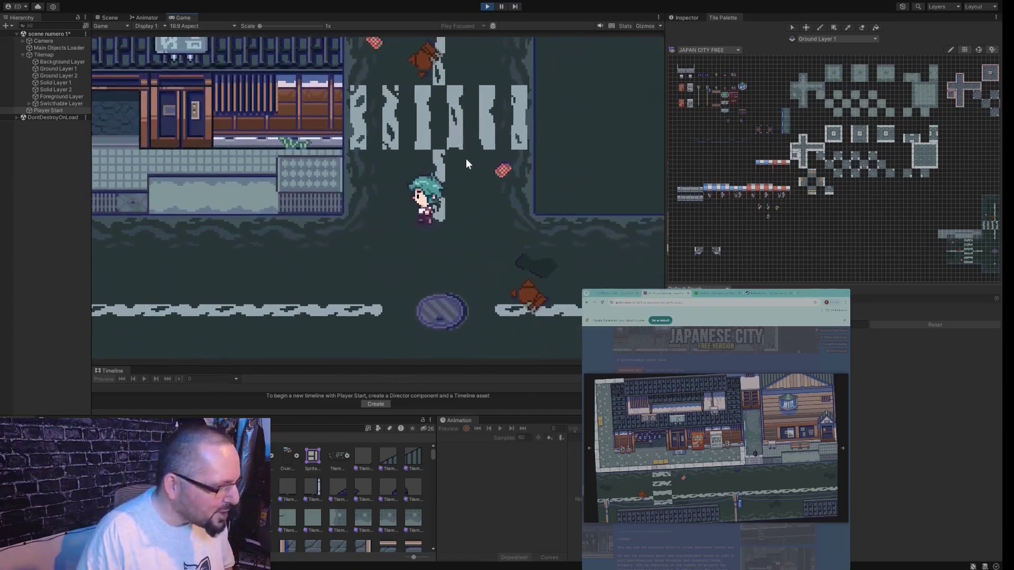
key("Up")
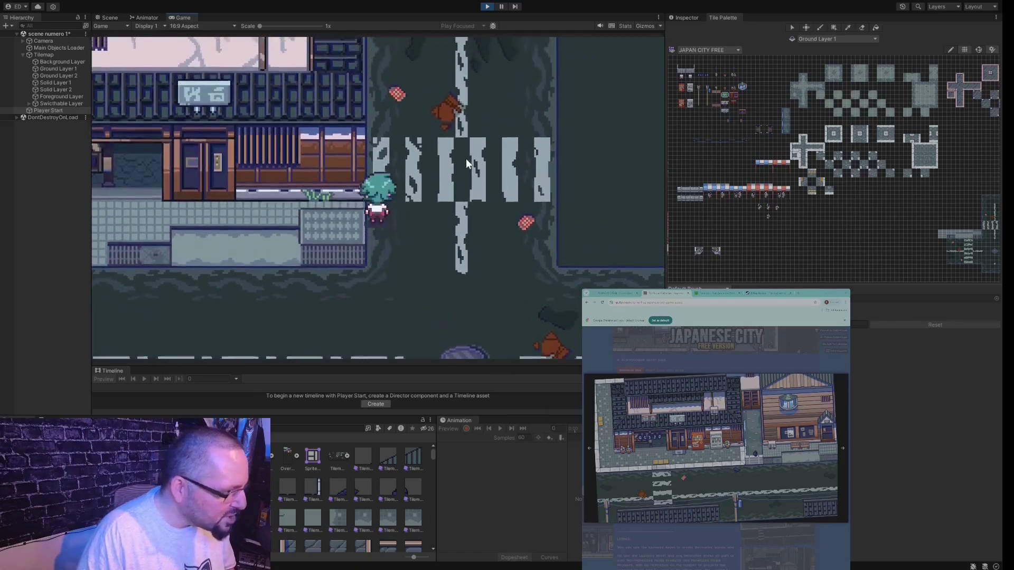
key("Up")
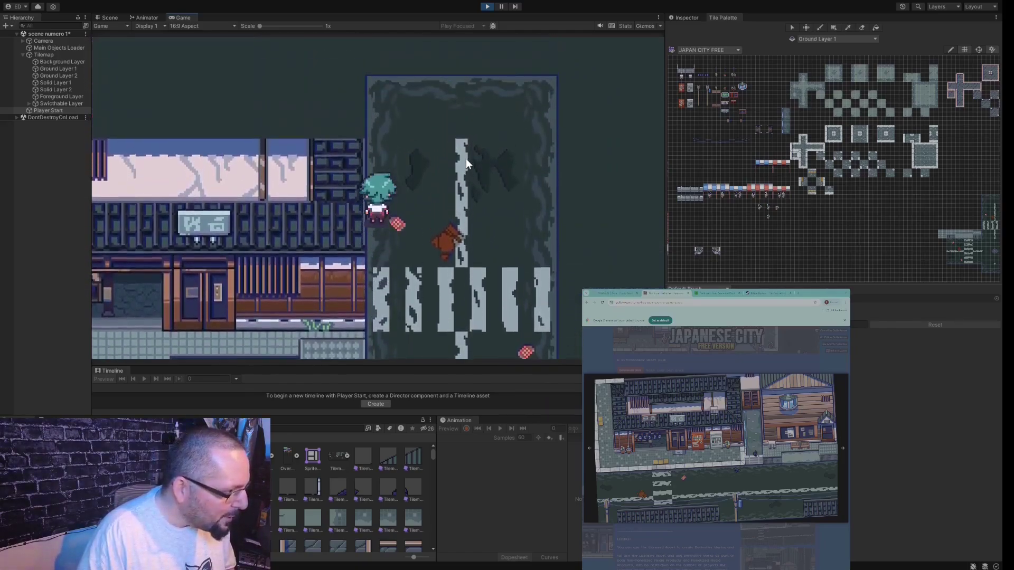
- Walk the character around the back of the shop's roof, down its far side and onto the front paving
key("Left")
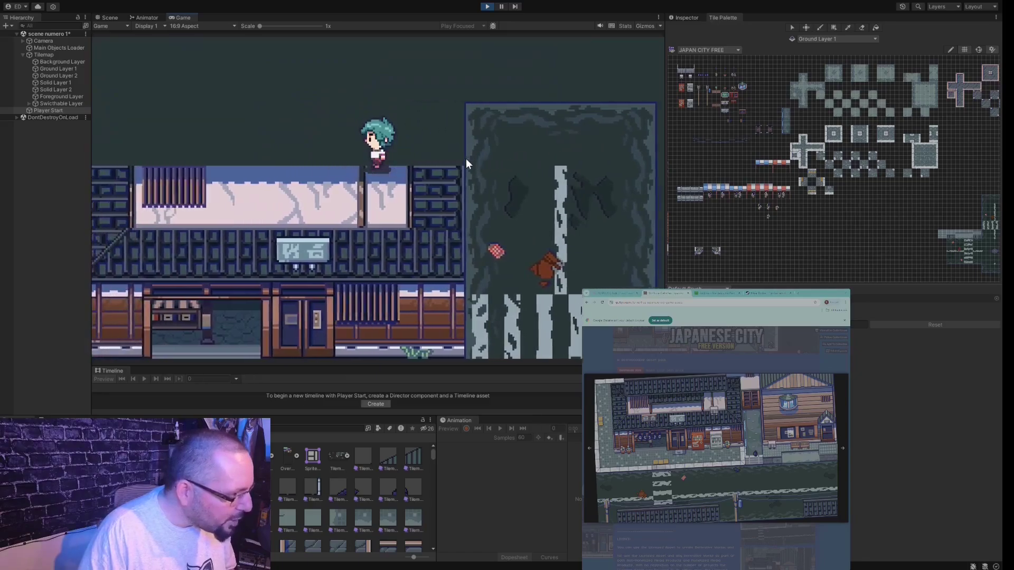
key("Left")
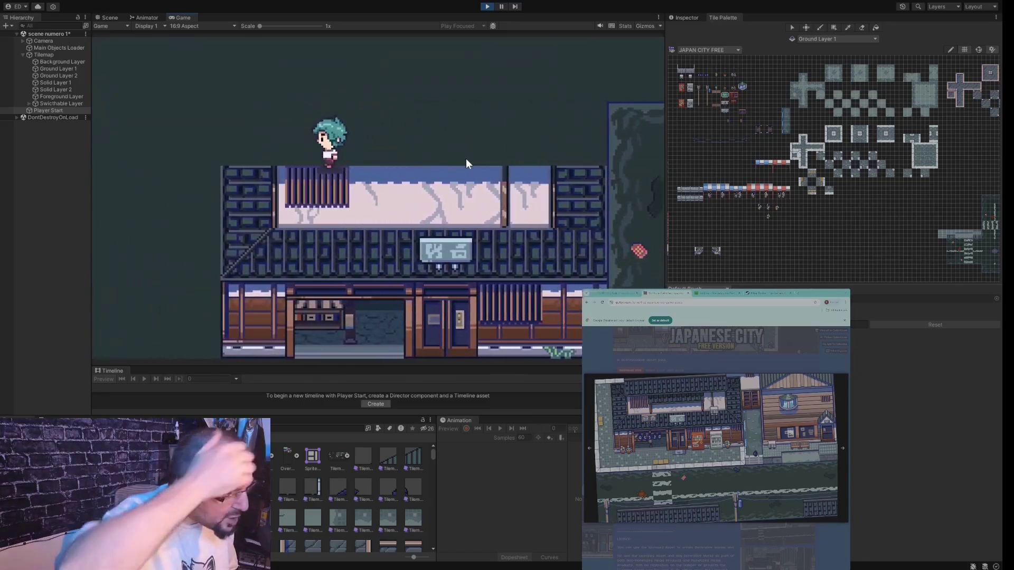
key("Down")
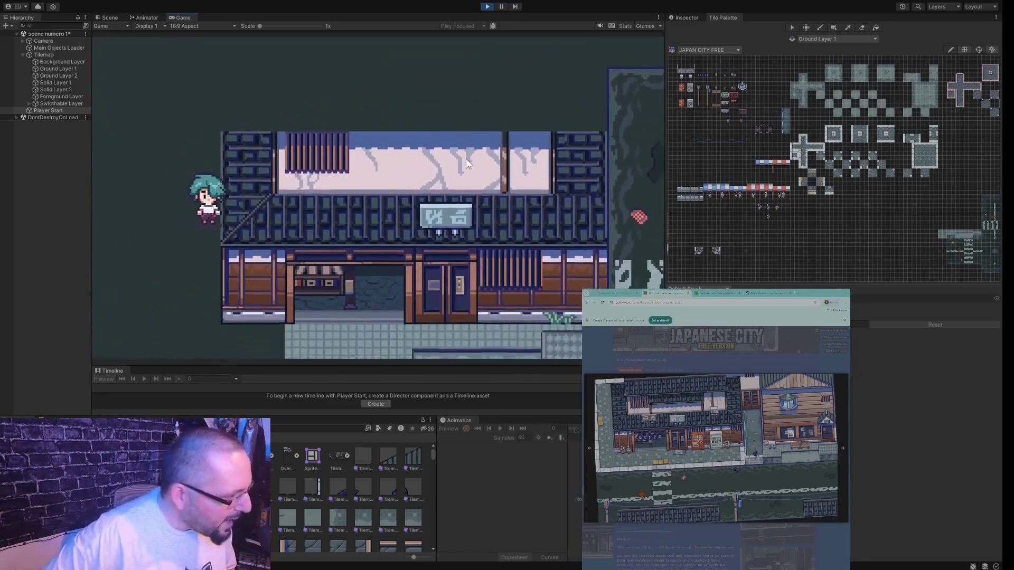
key("Right")
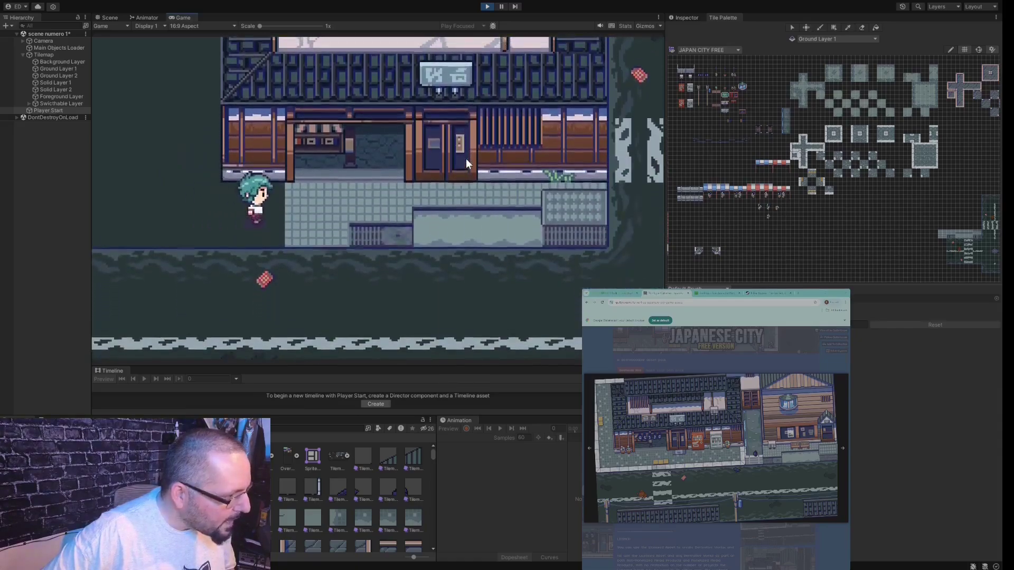
key("Right")
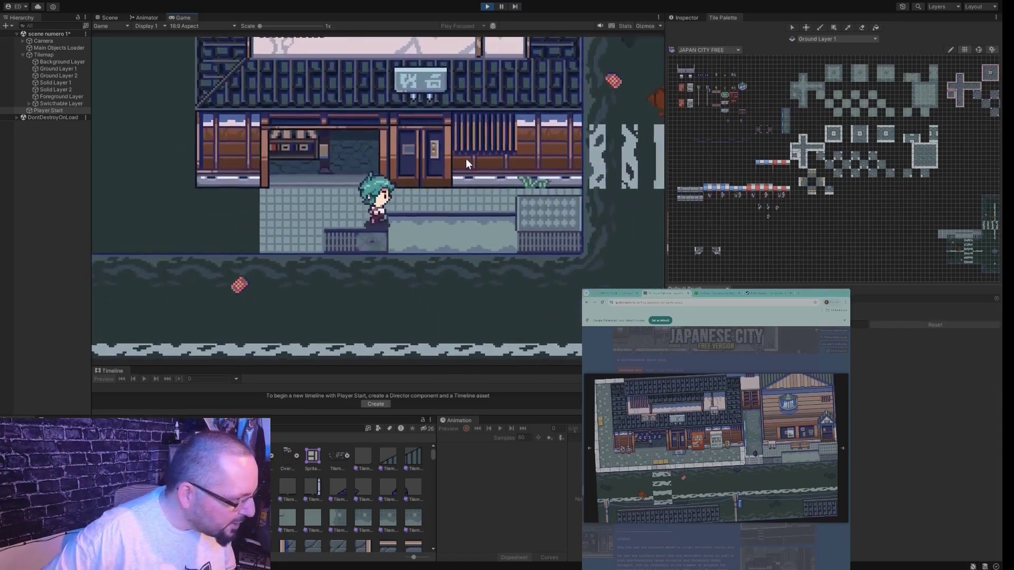
- Test walking from the paving into the shop's open front, checking how the beam overlaps the character
key("Down")
key("Up")
key("Left")
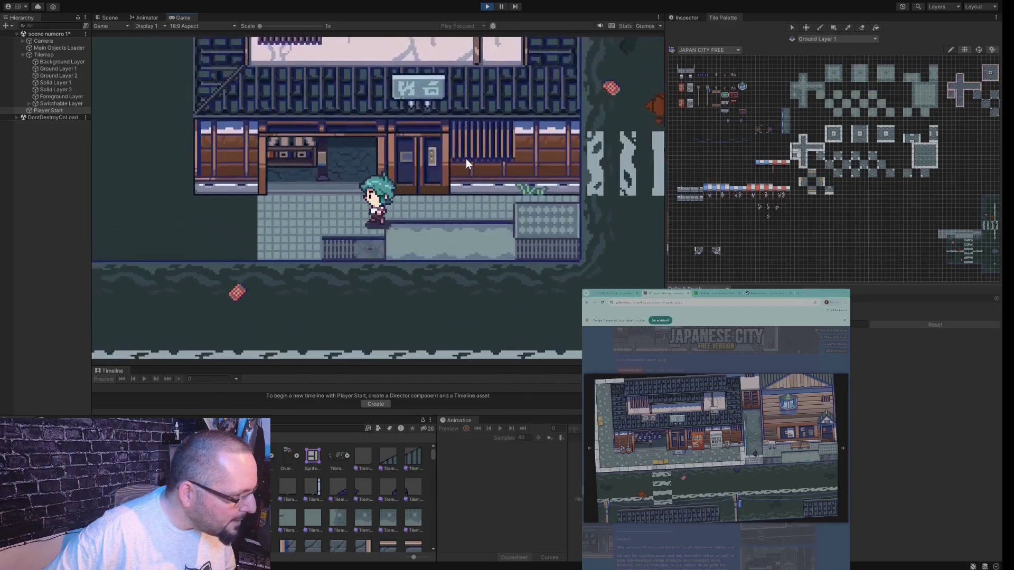
key("Right")
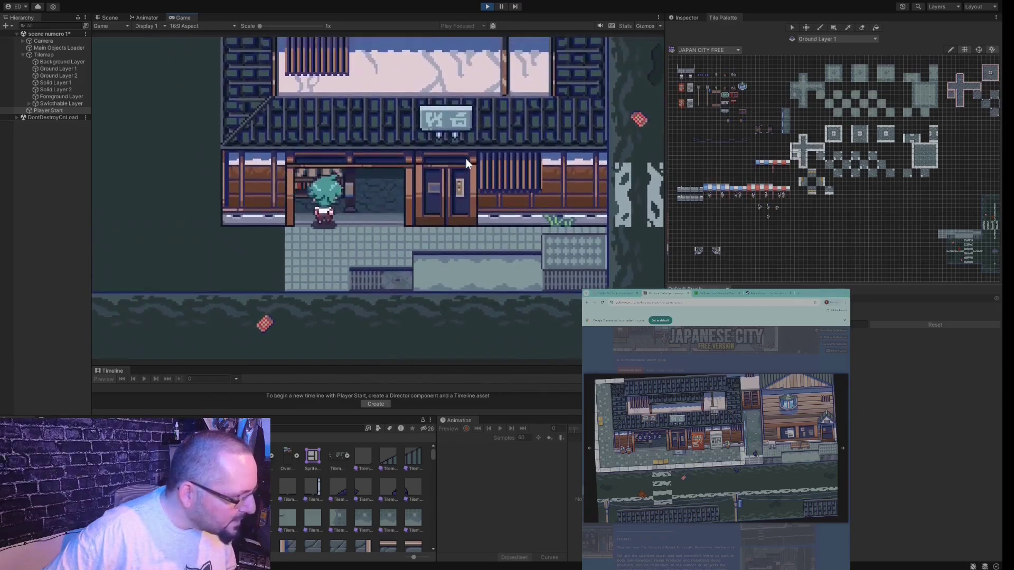
key("Up")
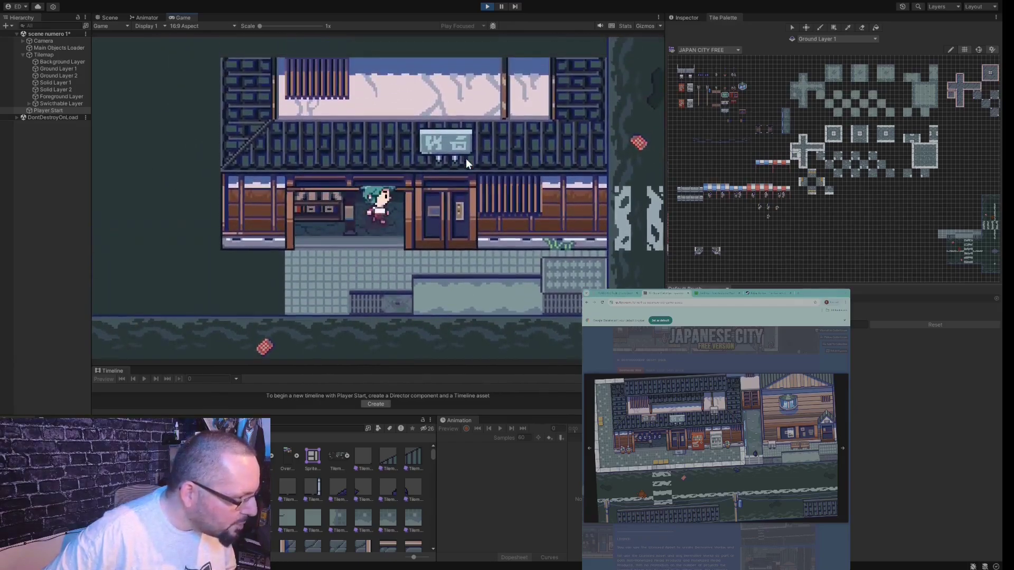
key("Down")
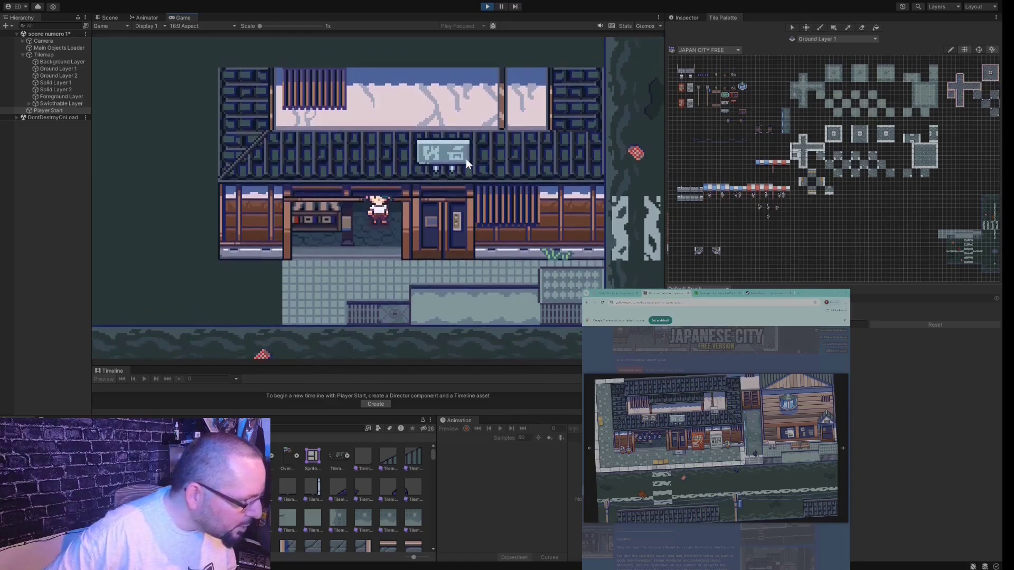
- Walk the character behind the roof and upper wall and back to the opening's post to check Foreground Layer coverage
key("Up")
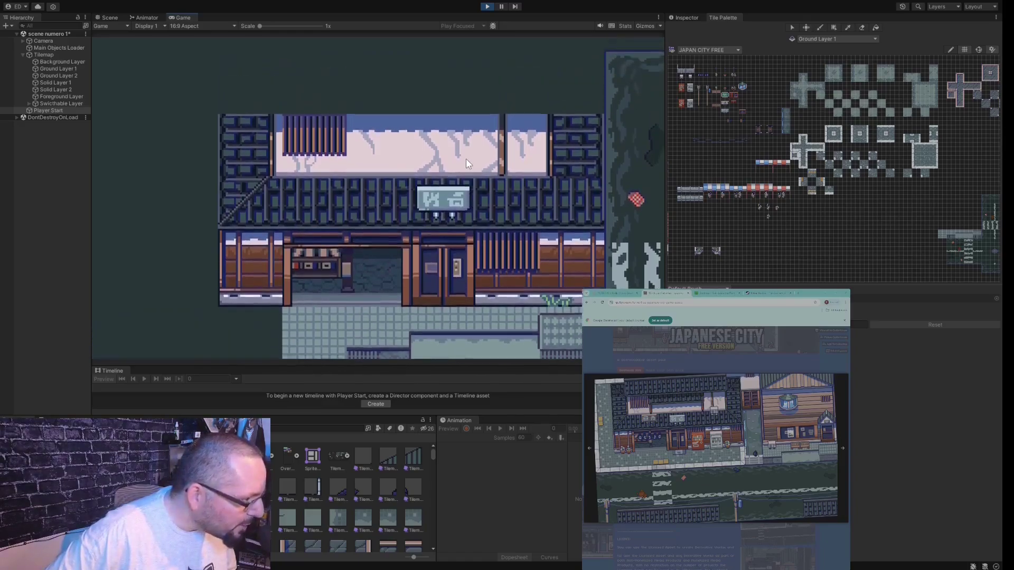
key("Left")
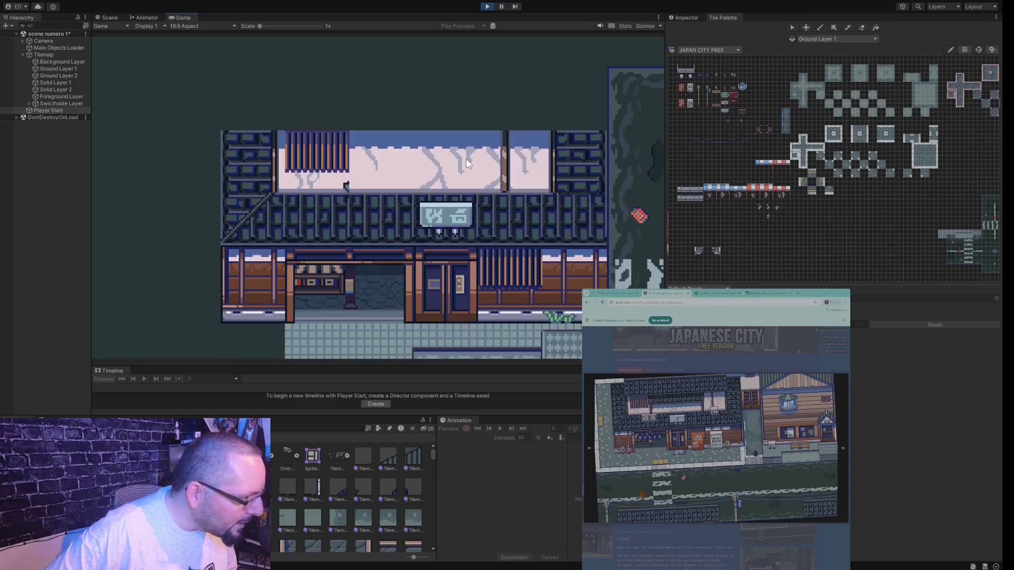
key("Right")
key("Down")
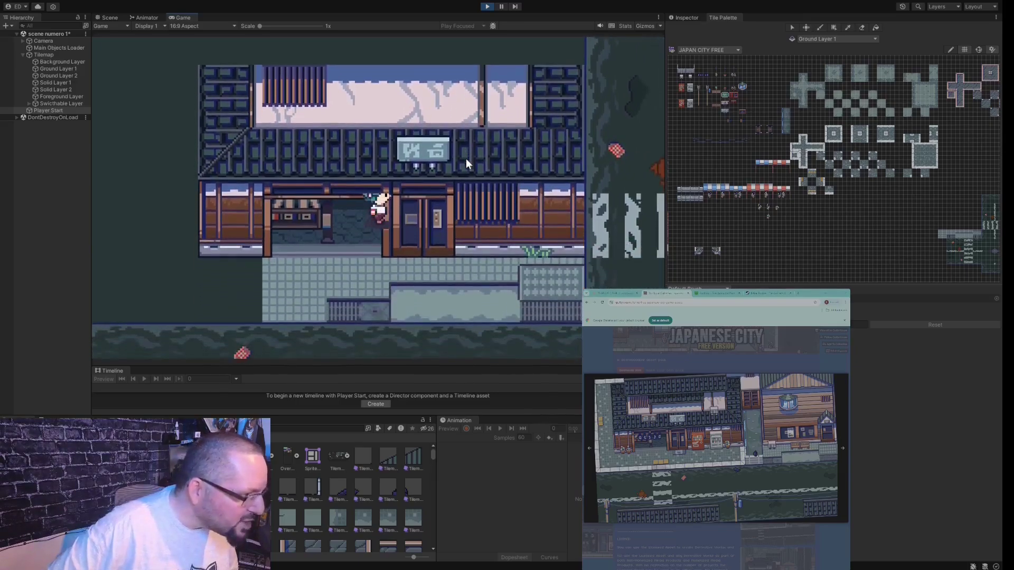
key("Up")
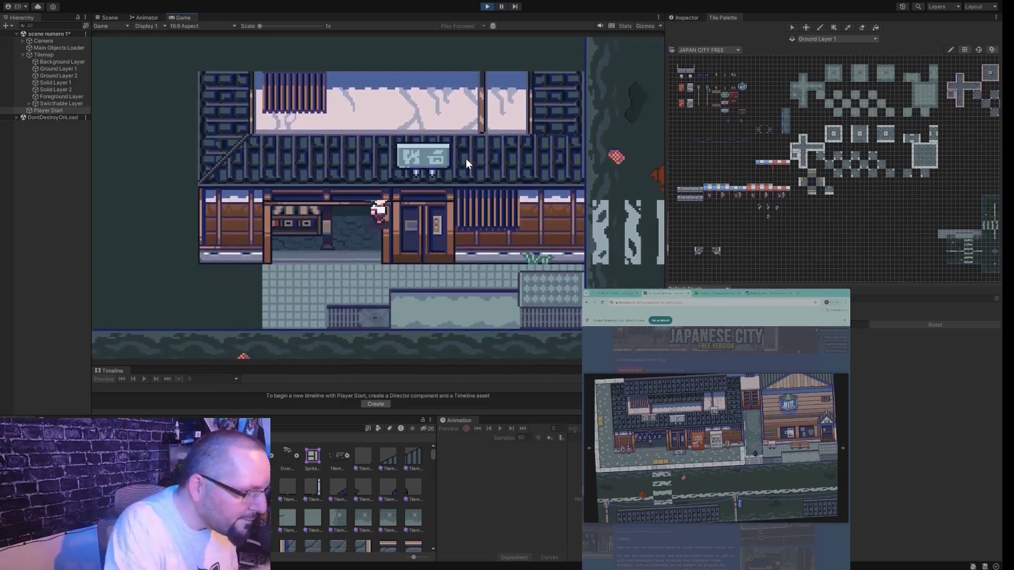
key("Up")
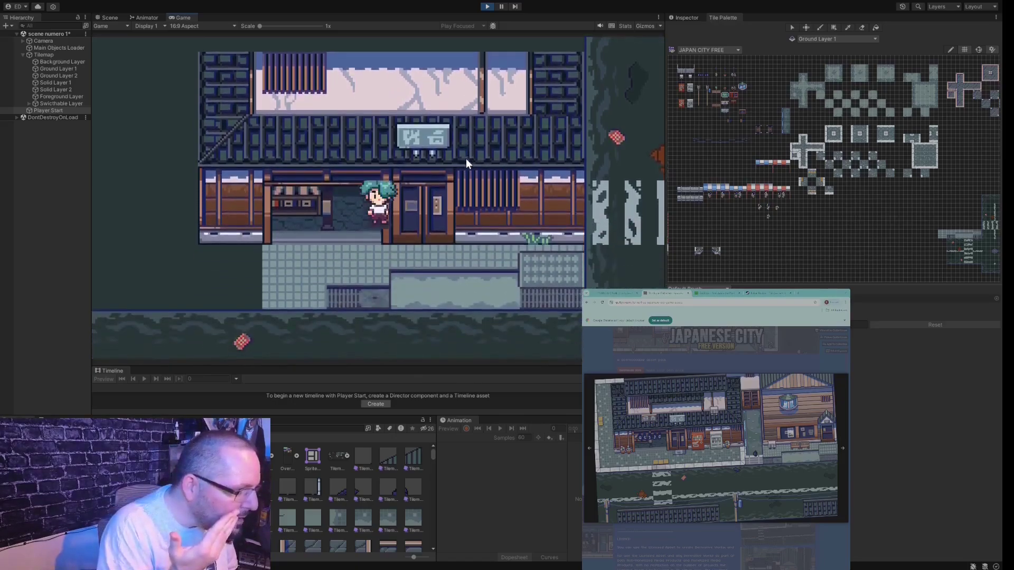
- Walk the character out to the paving, into the opening near the shelves, and back out to the paving's edge
key("Left")
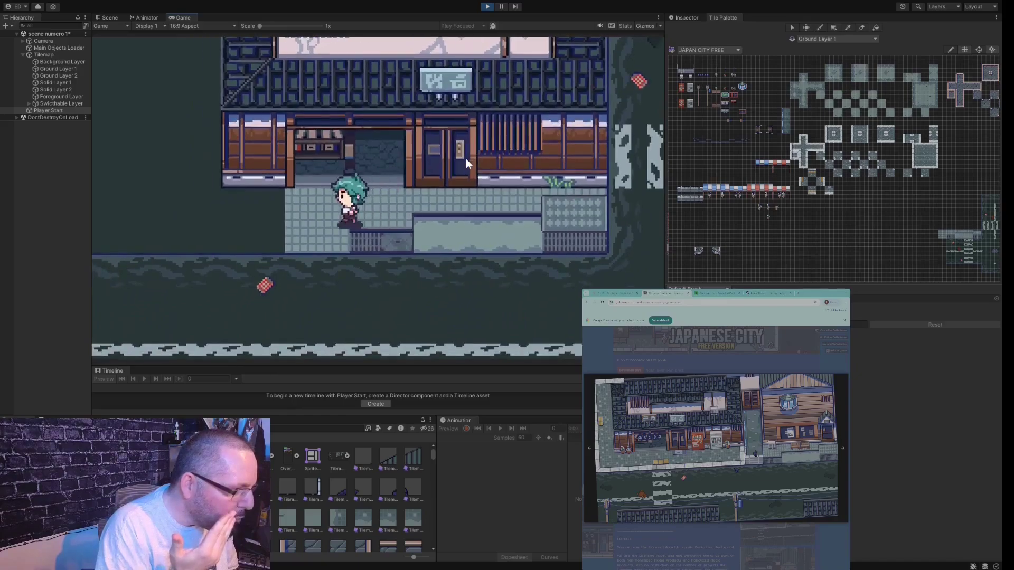
key("Up")
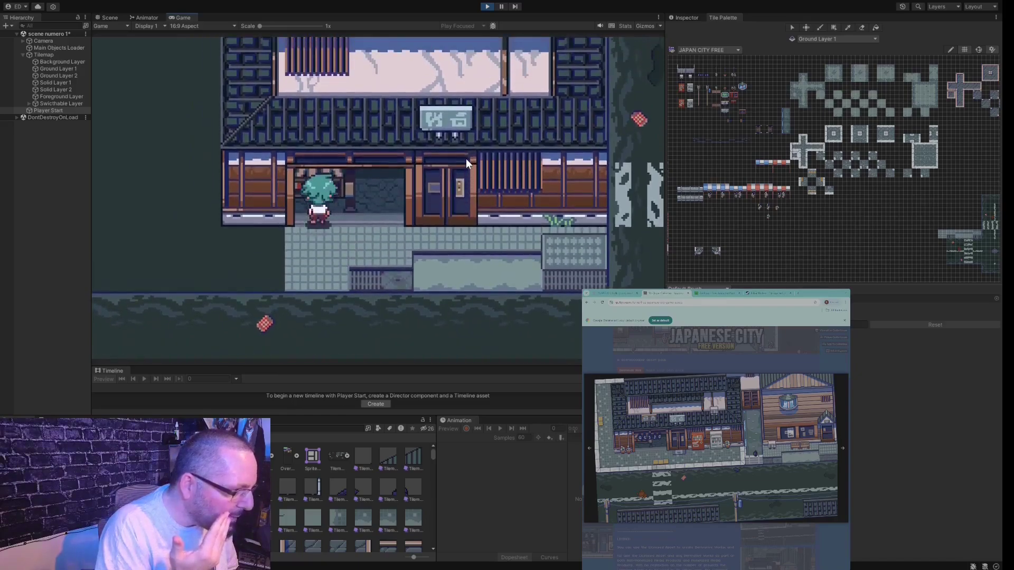
key("Down")
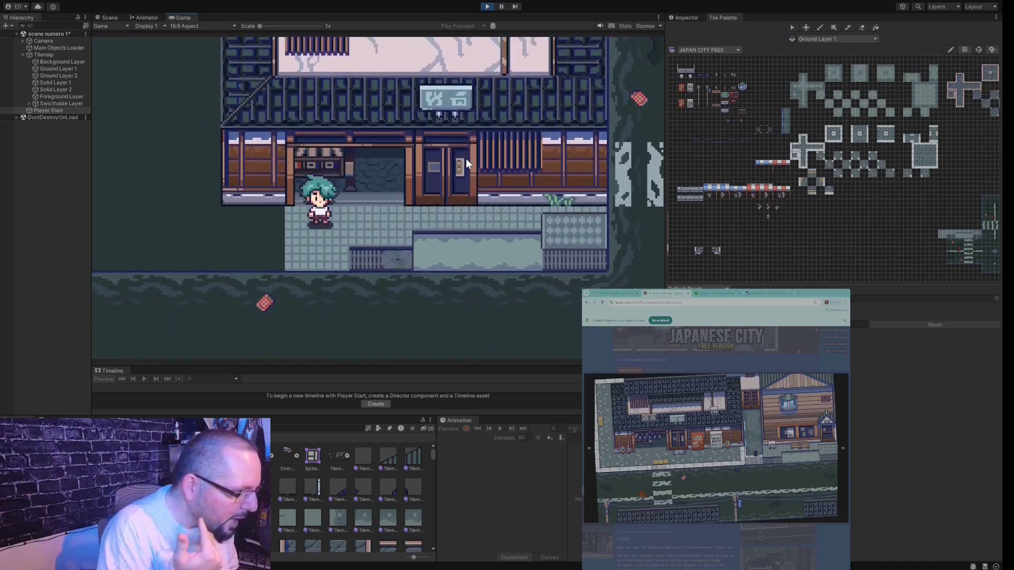
key("Left")
key("Down")
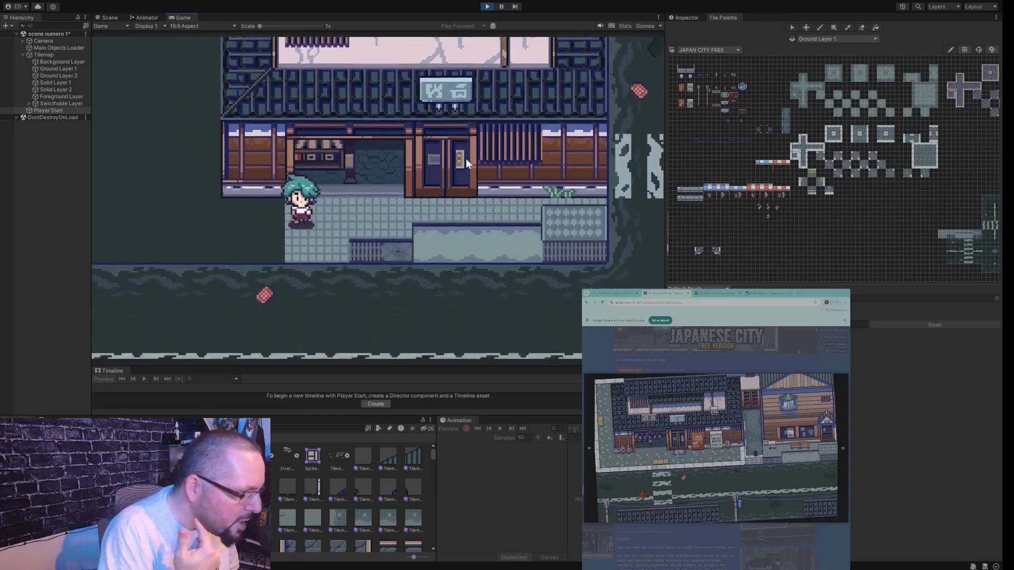
- Walk the character back and forth between the paving's edge and the bare ground along the shop's front wall
key("Left")
key("Up")
key("Left")
key("Right")
key("Left")
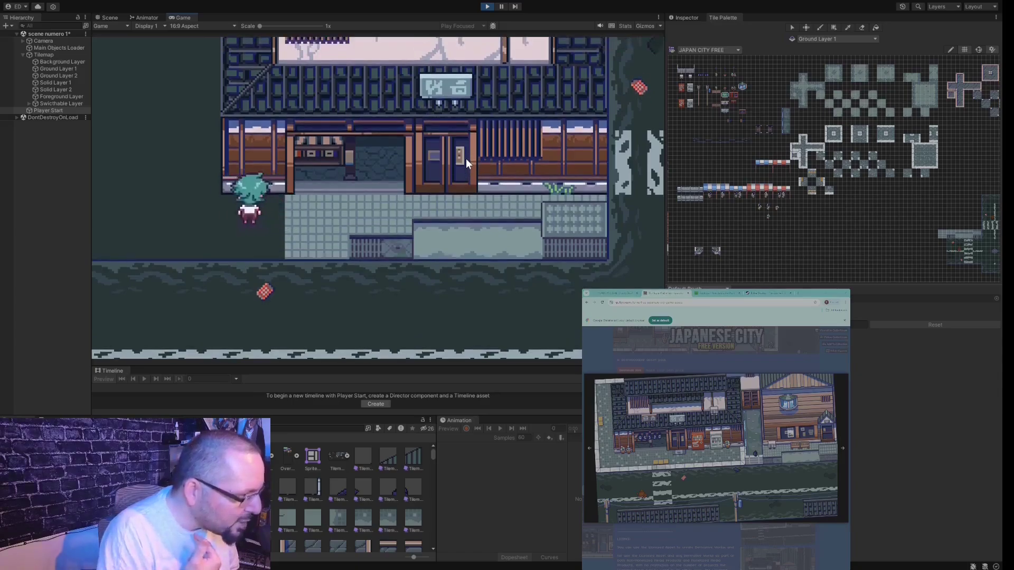
key("Right")
key("Left")
key("Right")
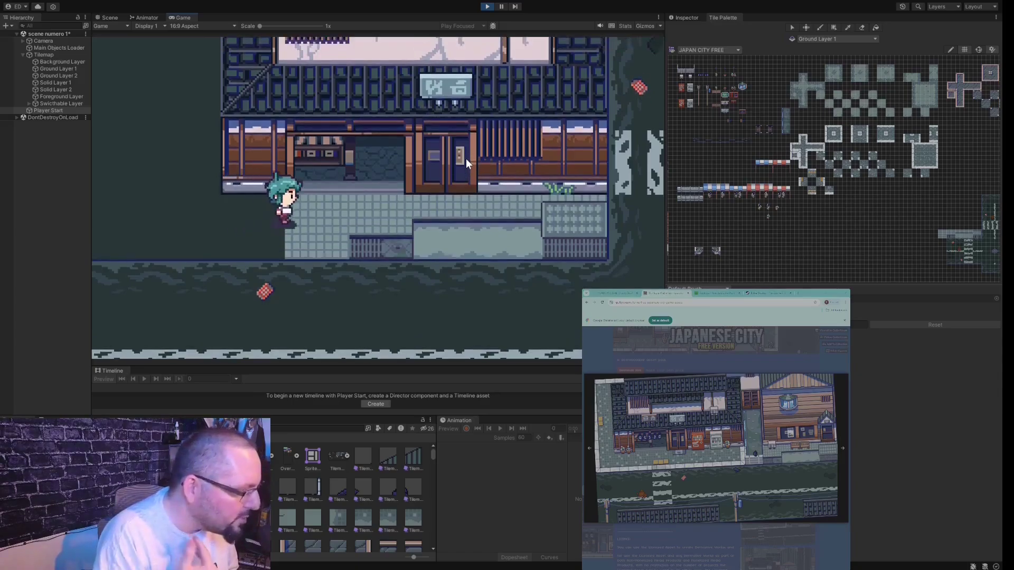
key("Left")
key("Right")
key("Up")
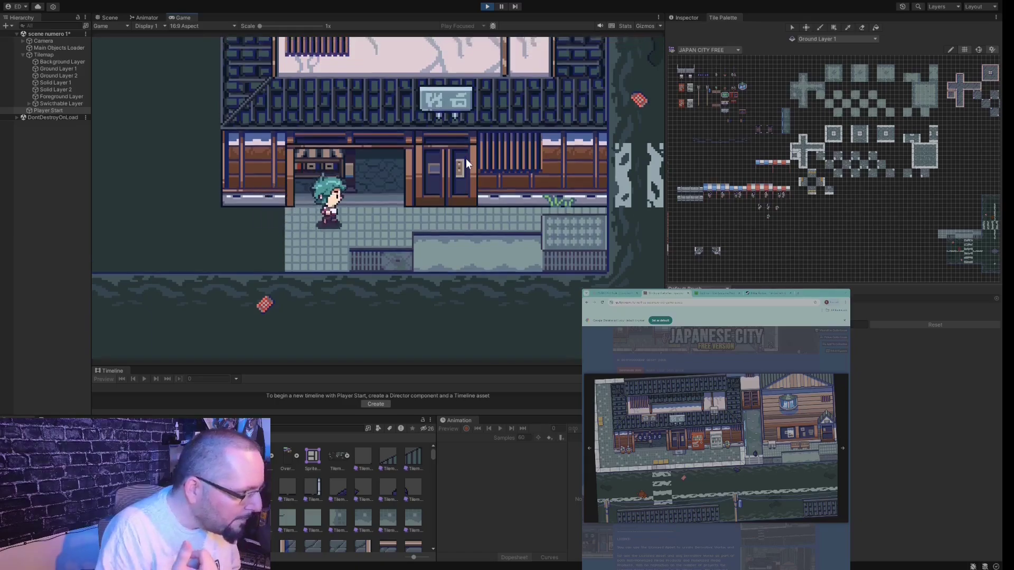
- Stop the character under the opening's beam and inspect Player(Clone)'s Sprite Renderer sorting settings while the game runs
key("Up")
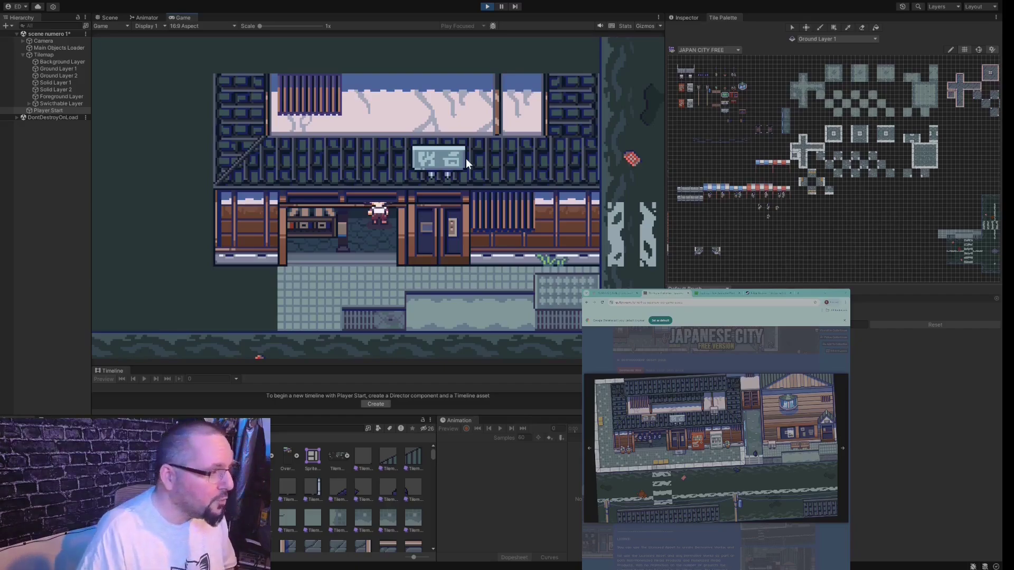
left_click(16, 118)
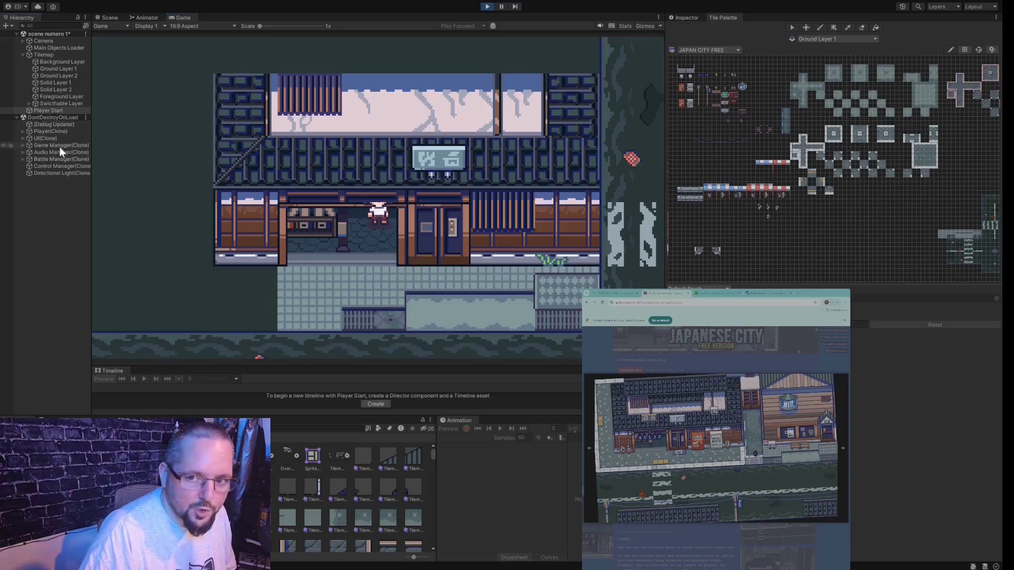
left_click(51, 133)
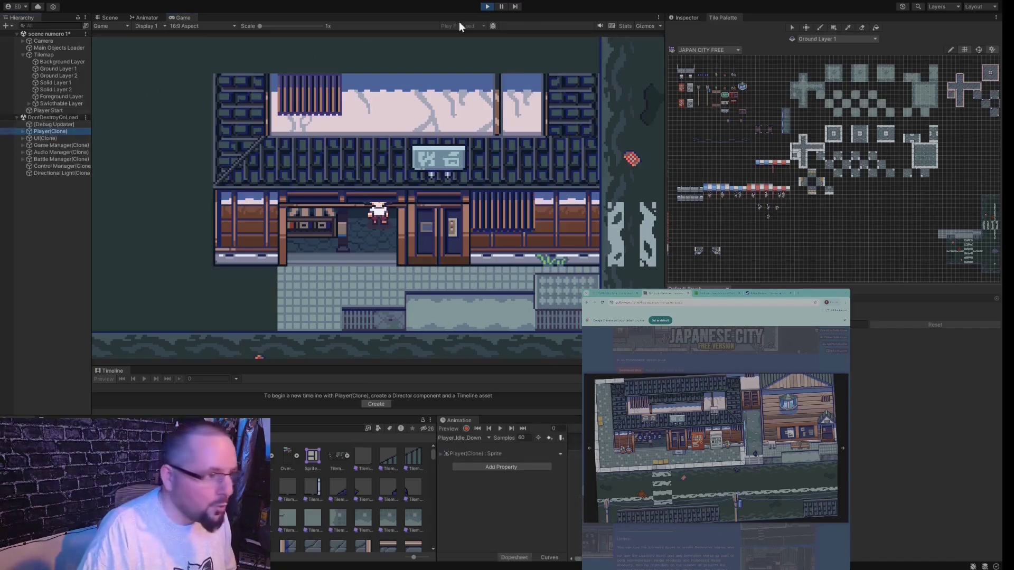
left_click(688, 17)
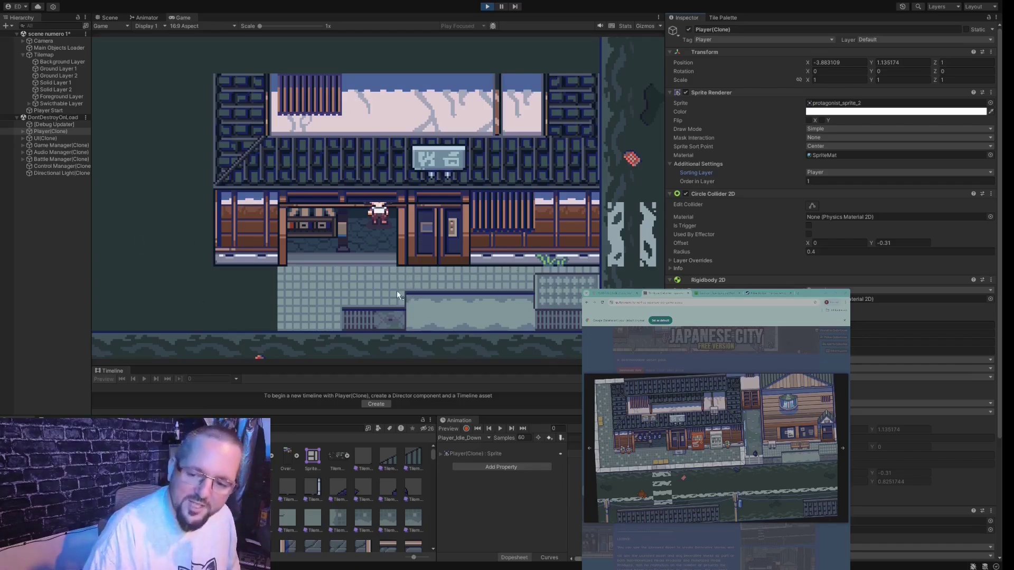
- Walk the character down out of the shop's opening and across the front paving towards the planter
key("Down")
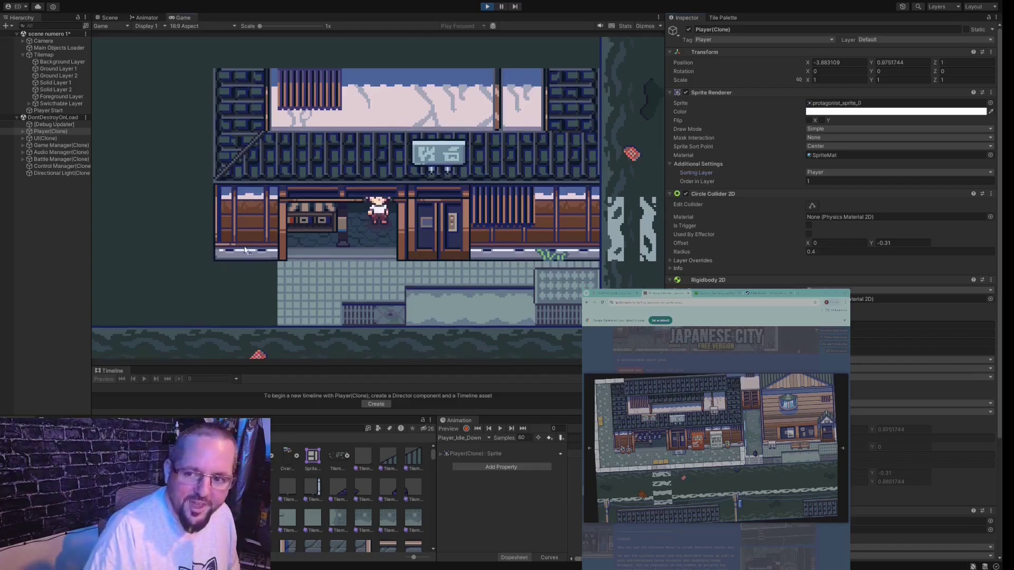
key("Down")
key("Right")
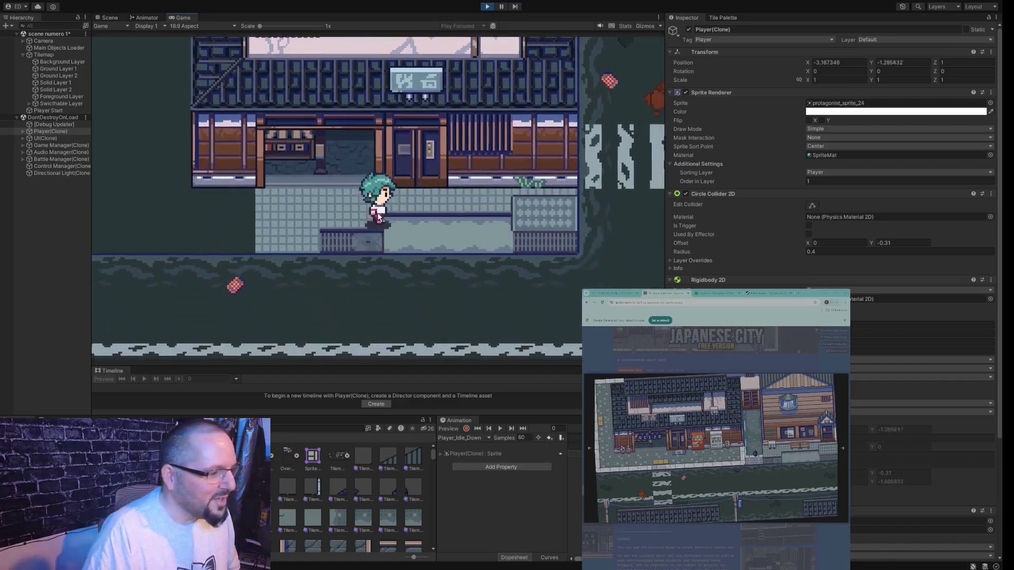
- Walk the character down off the shop's paving onto the street and along the road to just above the manhole cover
key("Down")
key("Right")
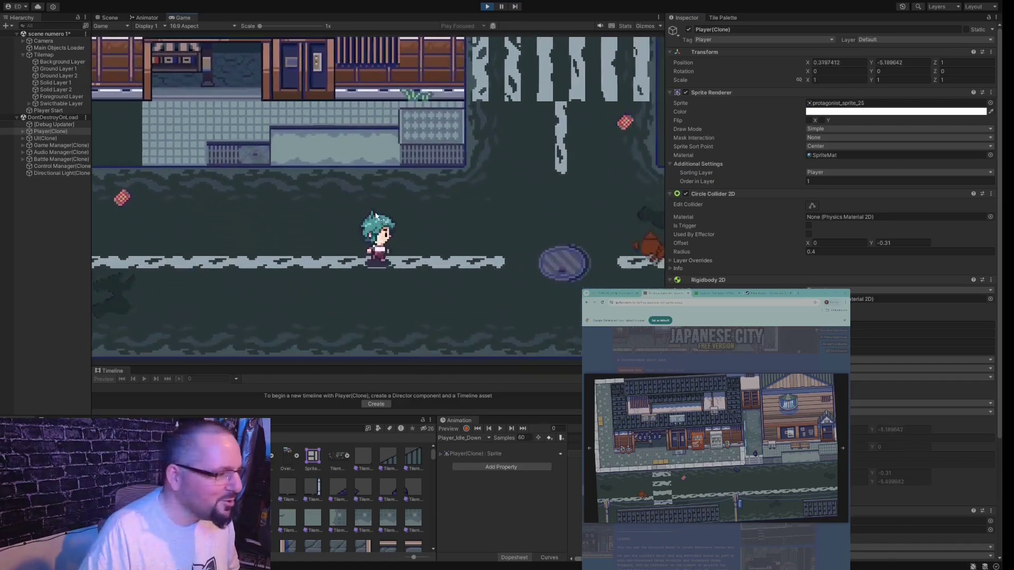
key("Right")
key("Up")
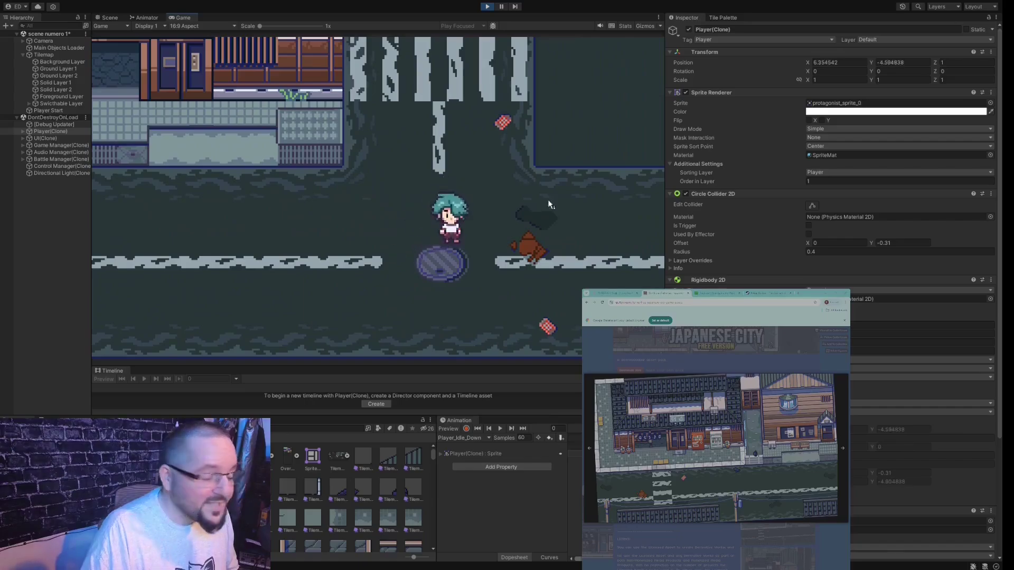
key("Up")
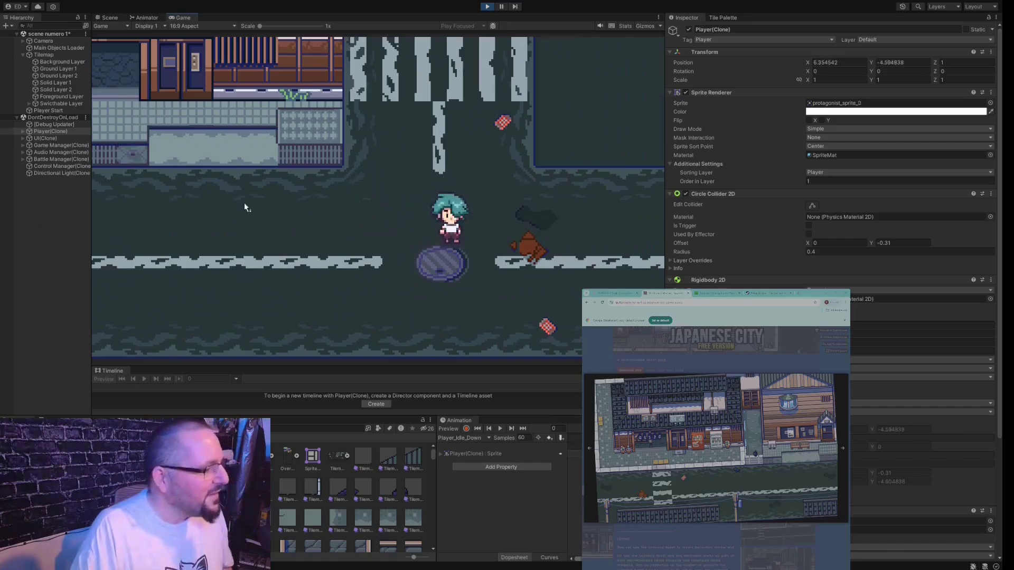
- Walk the character up to the shop's corner beside the crosswalk, then back down to the street below the planter
key("Left")
key("Up")
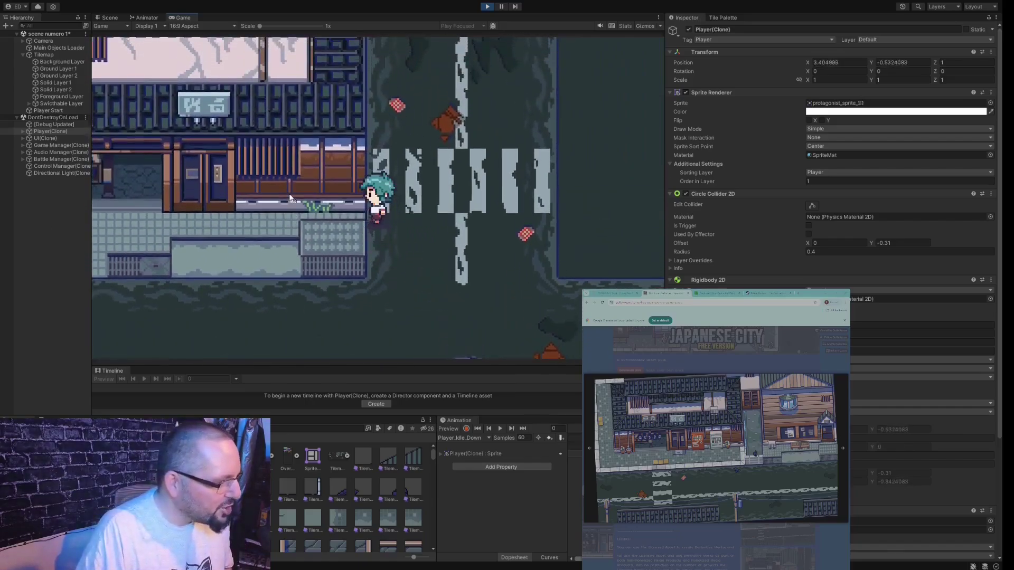
key("Left")
key("Down")
key("Left")
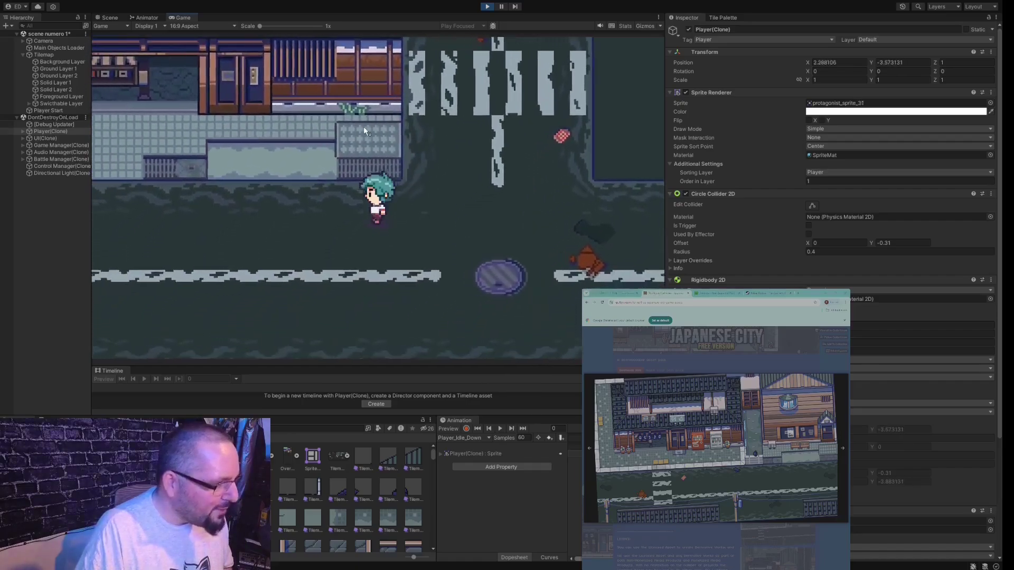
- Walk the character across the front paving into the shop's opening by the shelves, then back out onto the street
key("Left")
key("Up")
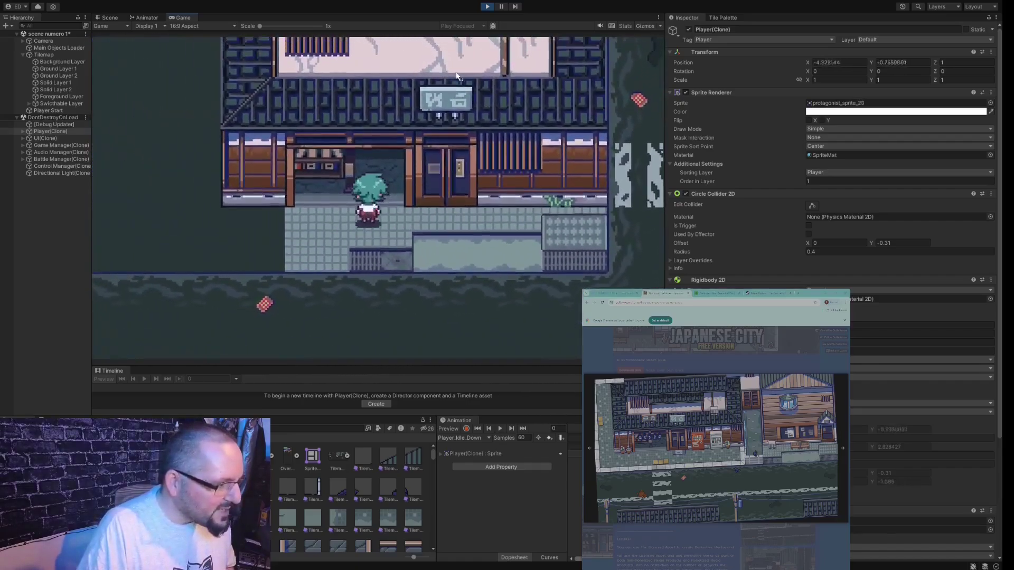
key("Down")
key("Right")
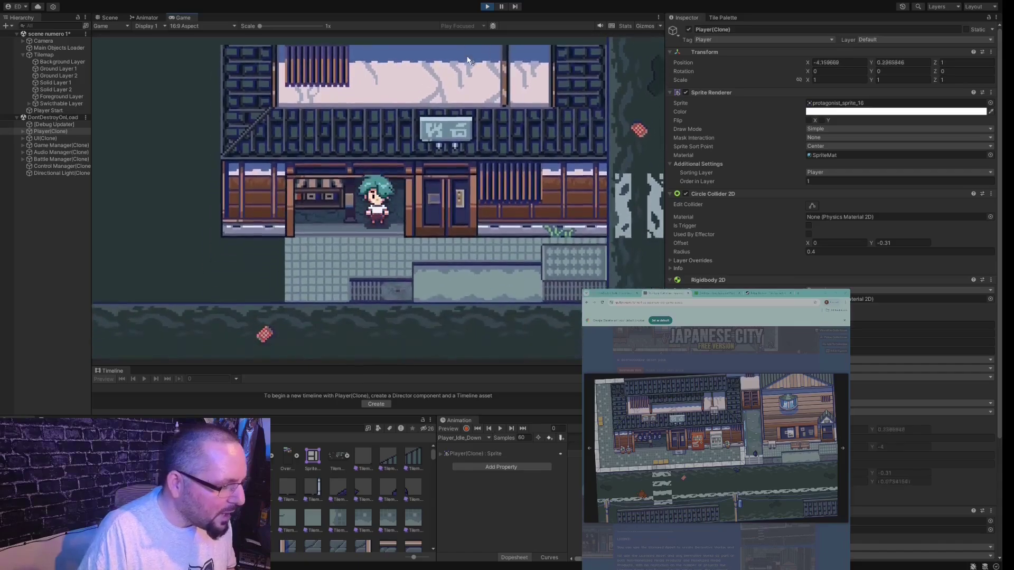
key("Right")
key("Down")
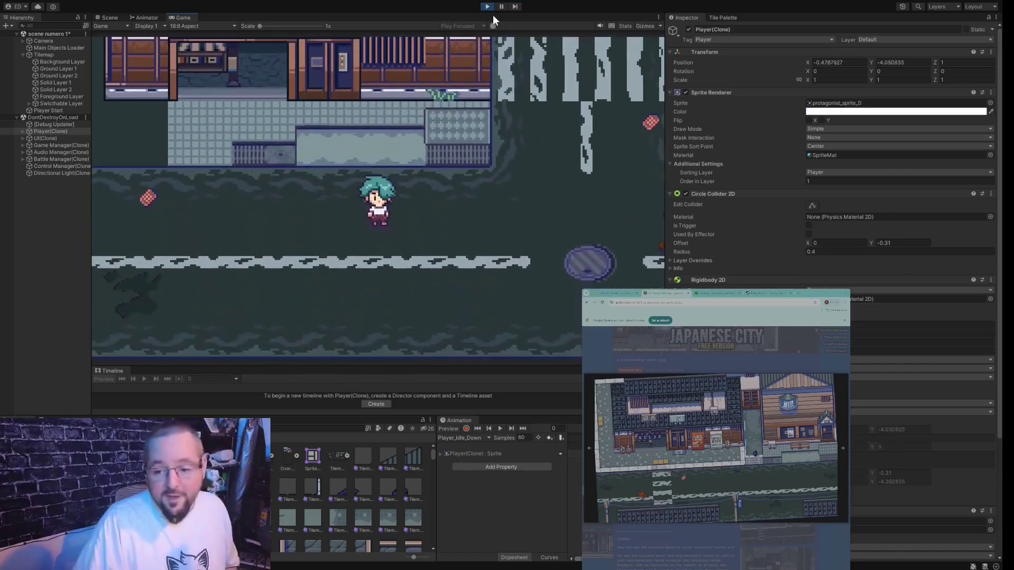